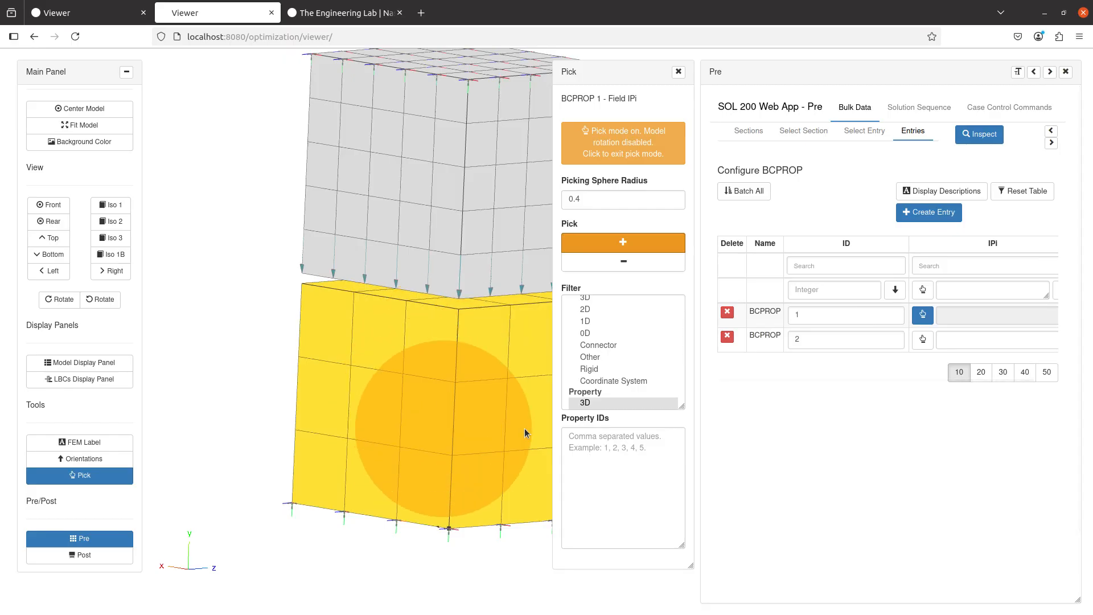
Assign the lower block's 3D property to BCPROP 1 and the upper block's 3D property to BCPROP 2.
{"action": "left_click", "coordinate": [622, 163]}
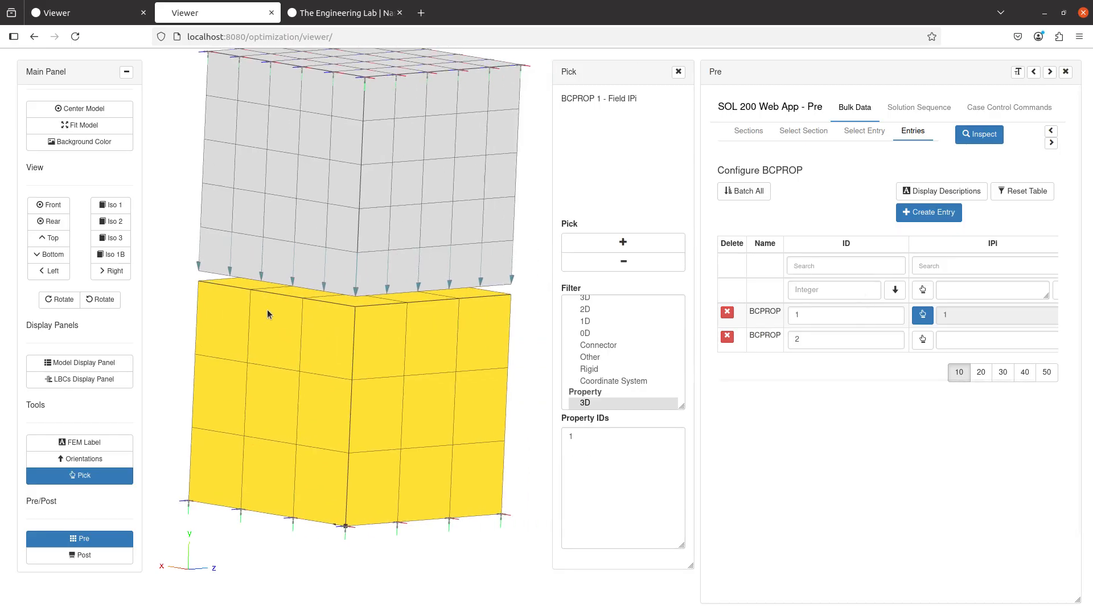
{"action": "left_click", "coordinate": [922, 339]}
{"action": "left_click", "coordinate": [622, 242]}
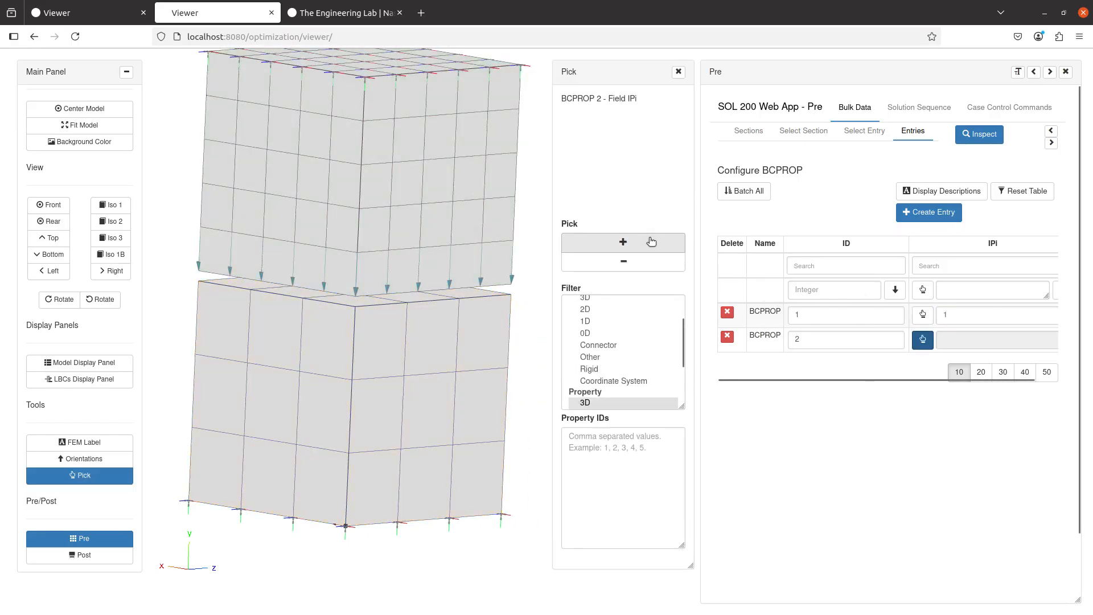
{"action": "left_click", "coordinate": [387, 176]}
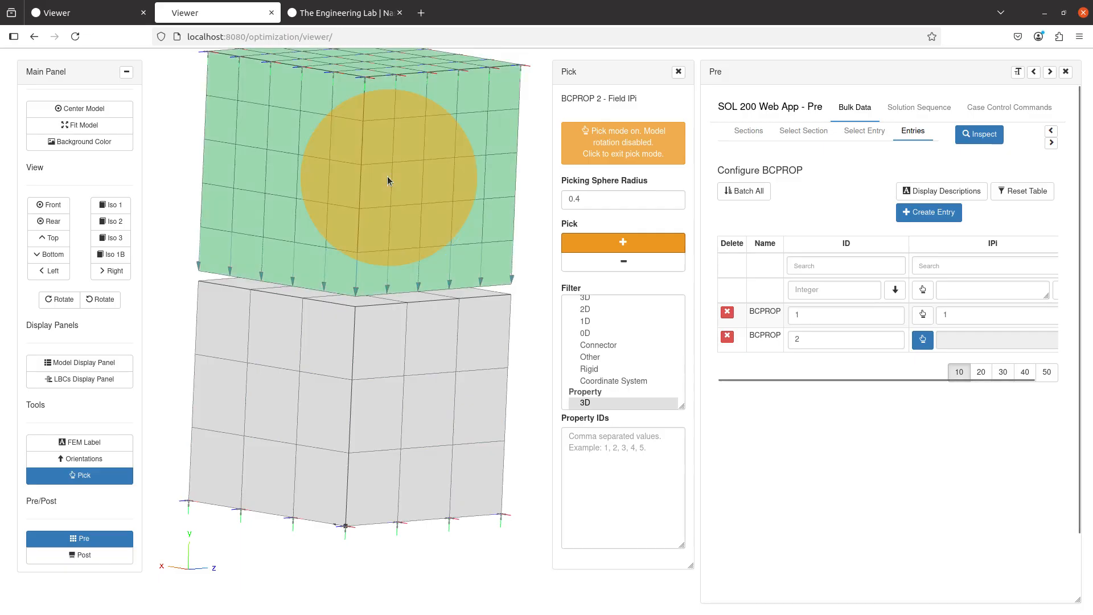
{"action": "left_click", "coordinate": [923, 339]}
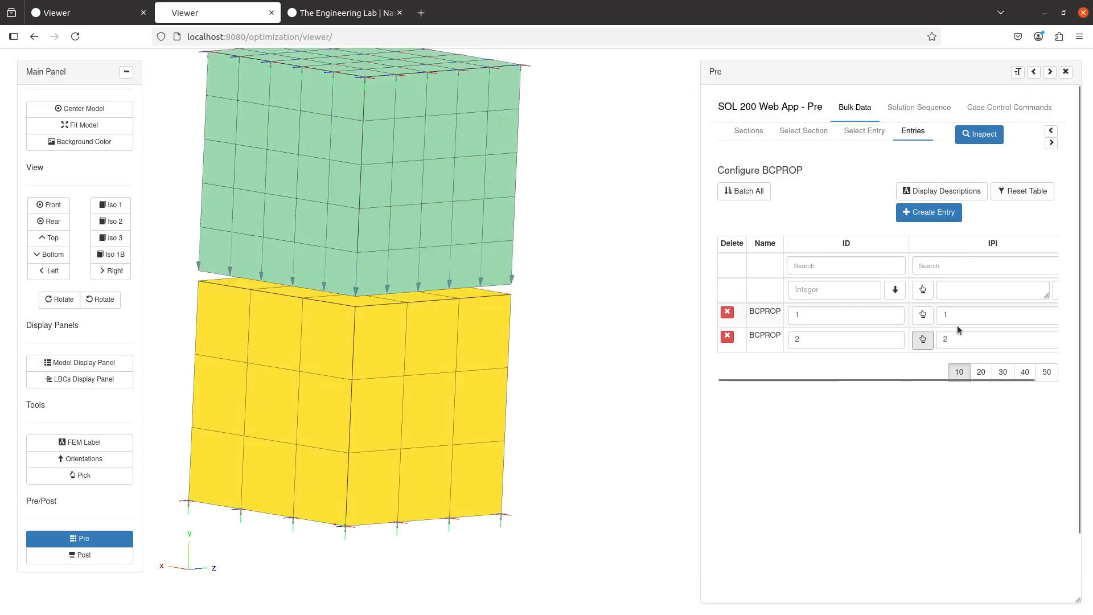
{"action": "left_click", "coordinate": [922, 314]}
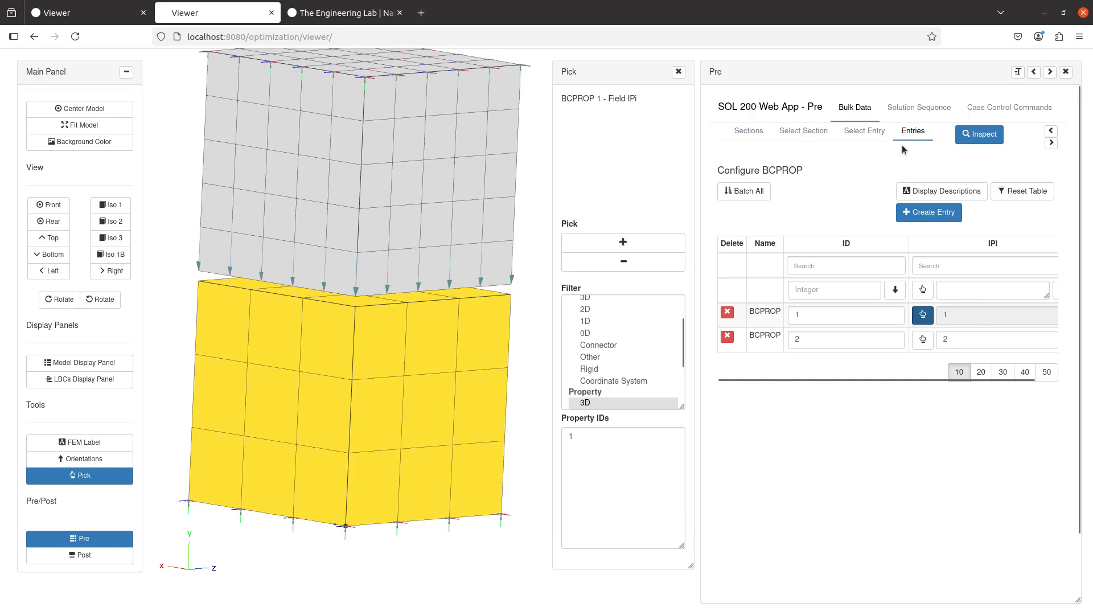
{"action": "left_click", "coordinate": [678, 71]}
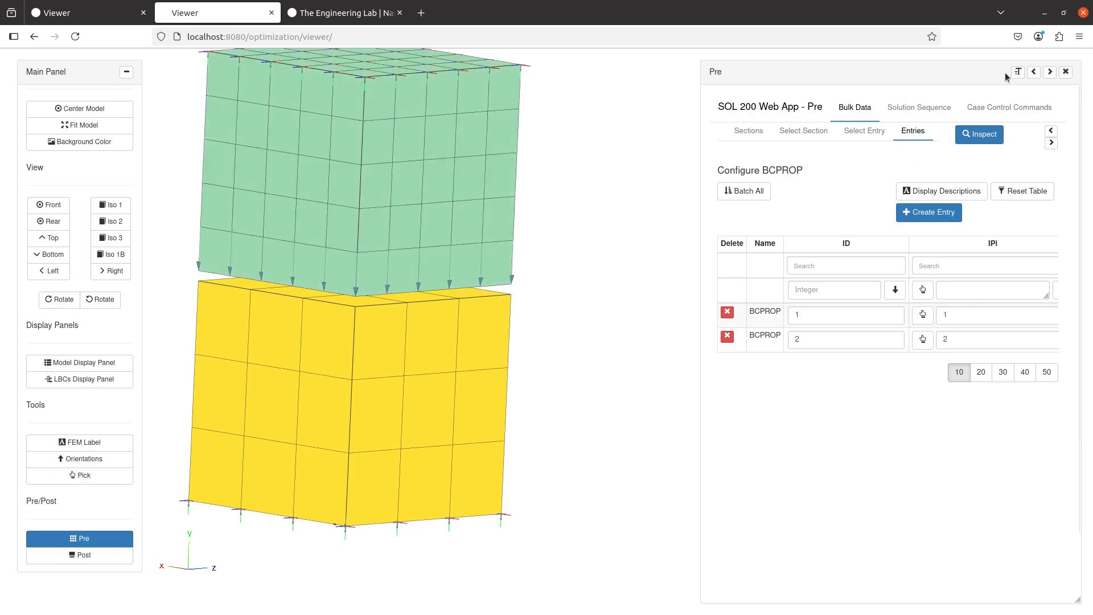
Widen the Pre panel and check the BDF output of the two BCPROP entries.
{"action": "left_click", "coordinate": [1034, 71]}
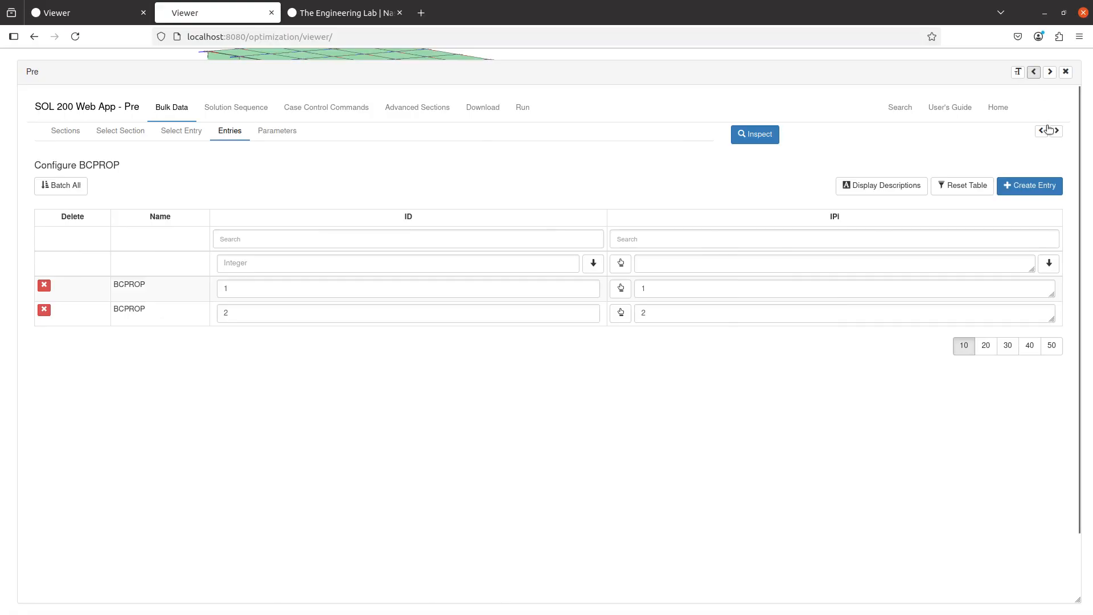
{"action": "left_click", "coordinate": [1046, 129]}
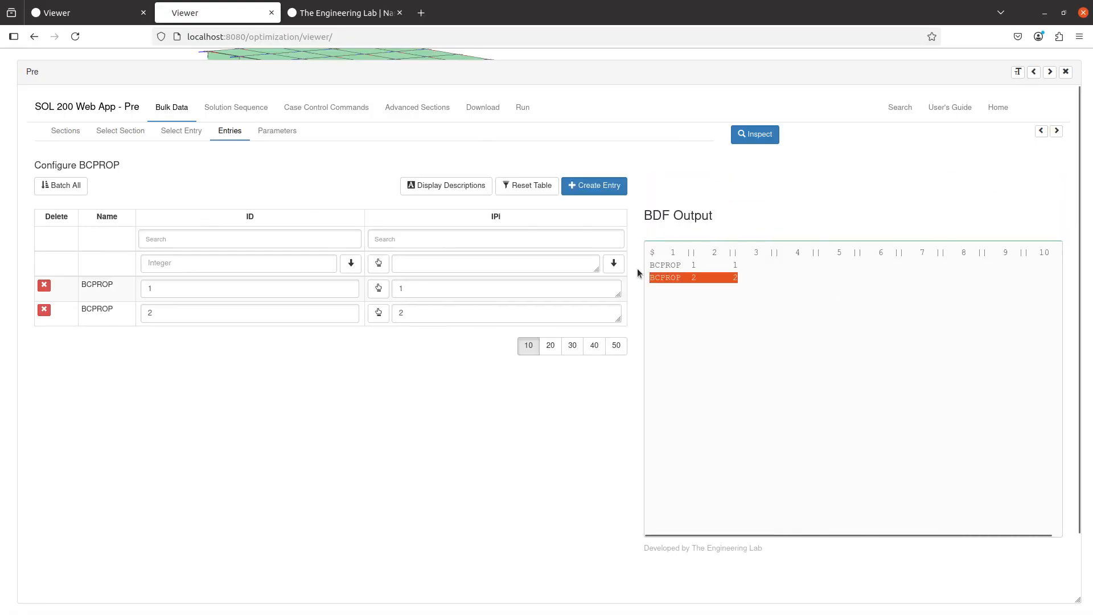
{"action": "left_click", "coordinate": [1056, 132]}
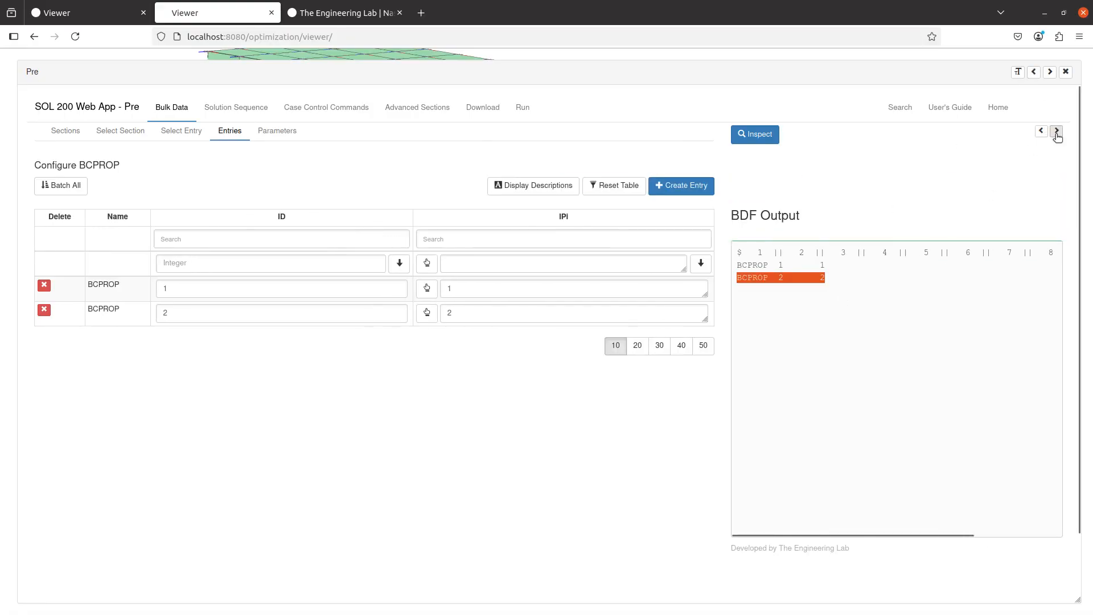
{"action": "left_click", "coordinate": [1056, 132]}
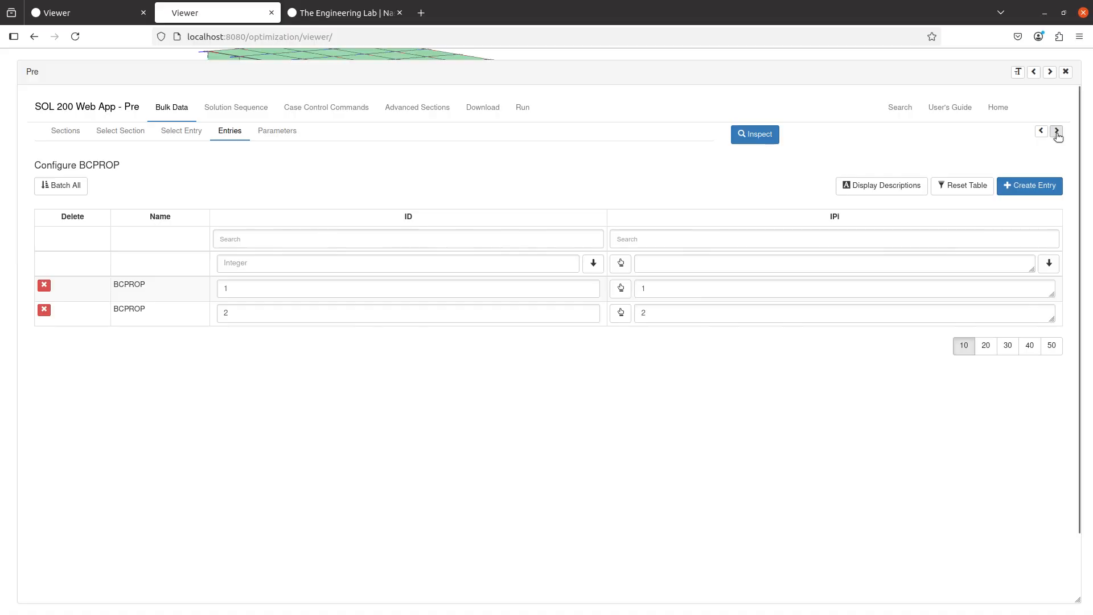
Filter the bulk data entry list by "bcbo" and open the BCBODY1 configuration.
{"action": "left_click", "coordinate": [196, 138]}
{"action": "left_click", "coordinate": [1034, 184]}
{"action": "left_click", "coordinate": [608, 228]}
{"action": "type", "text": "bcb"}
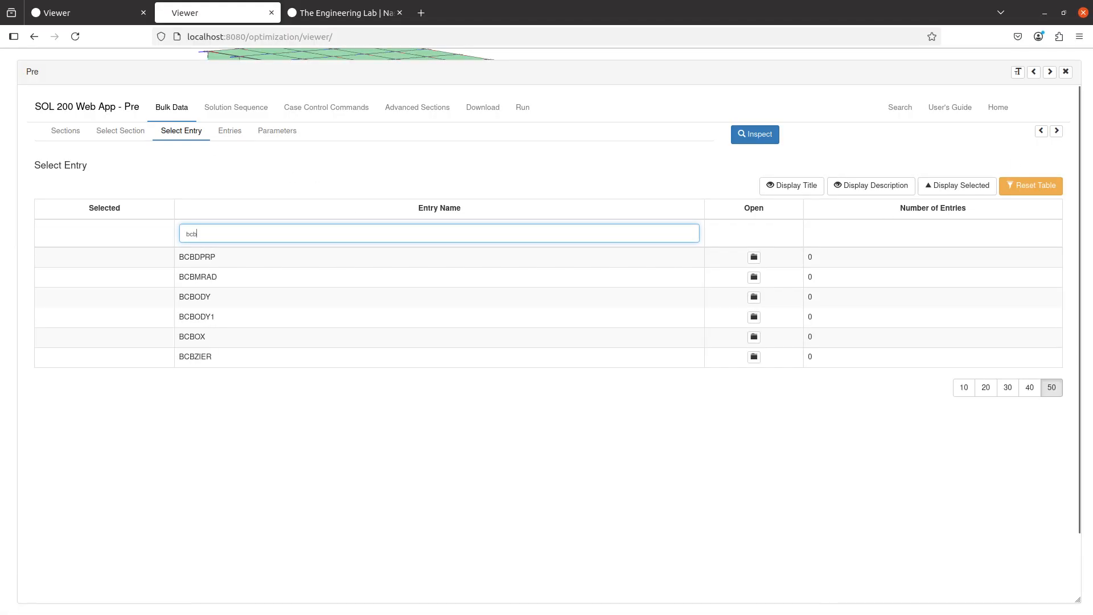
{"action": "type", "text": "o"}
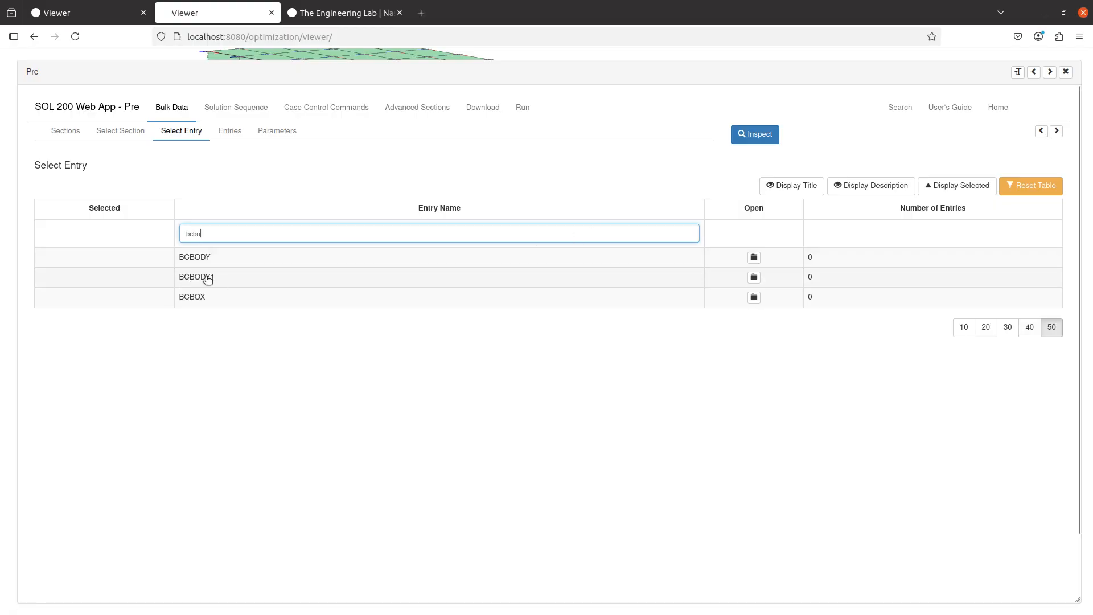
{"action": "left_click", "coordinate": [670, 288]}
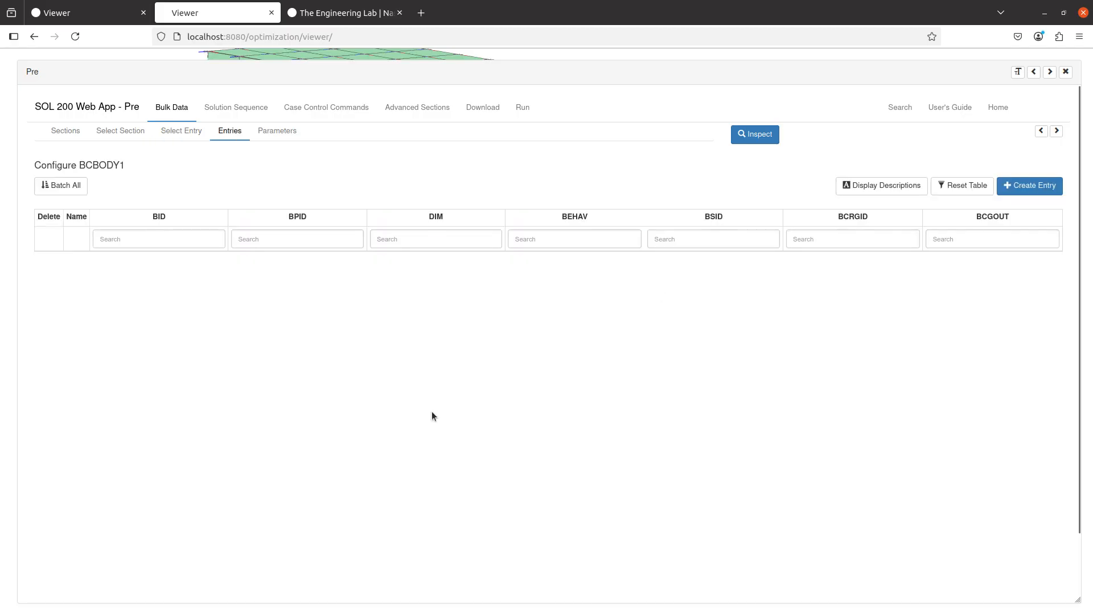
Create two BCBODY1 entries and display the field descriptions in their table.
{"action": "left_click", "coordinate": [1029, 186]}
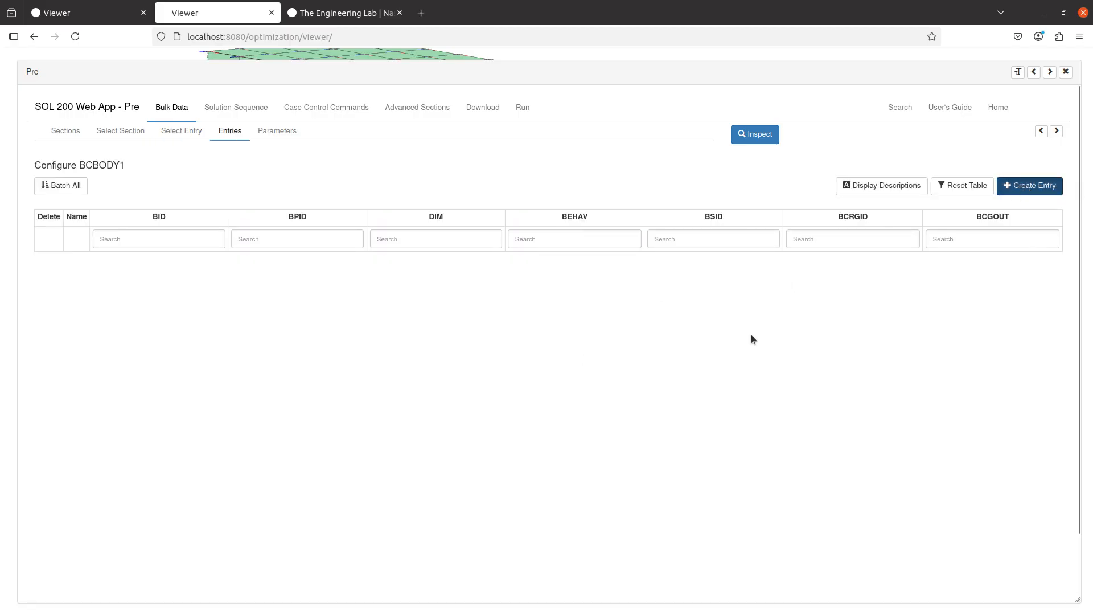
{"action": "left_click", "coordinate": [1050, 188]}
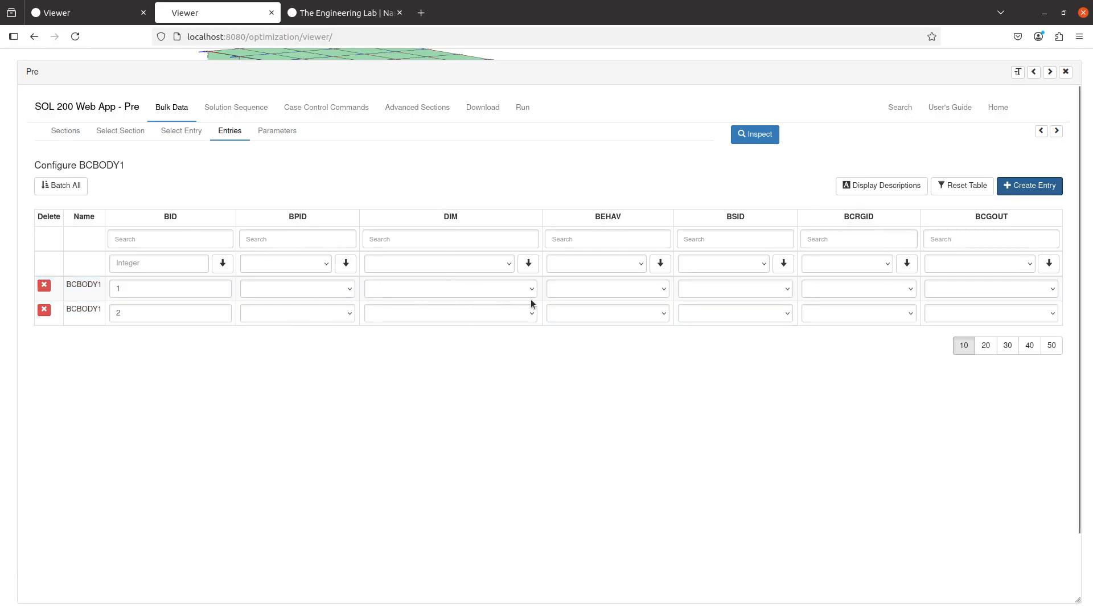
{"action": "left_click", "coordinate": [909, 186]}
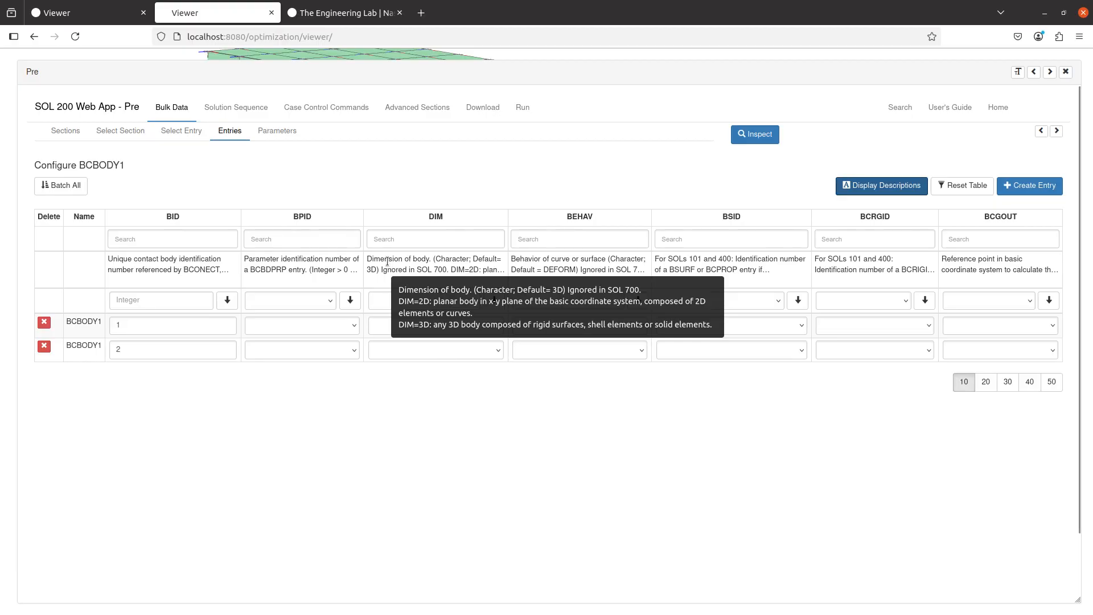
Switch to the Nonlinear User's Guide PDF and examine Chapter 9 on contact methodology and ways to define deformable contact bodies.
{"action": "left_click_drag", "start_coordinate": [398, 1], "coordinate": [397, 4]}
{"action": "scroll", "coordinate": [90, 247], "scroll_direction": "up", "scroll_amount": 5}
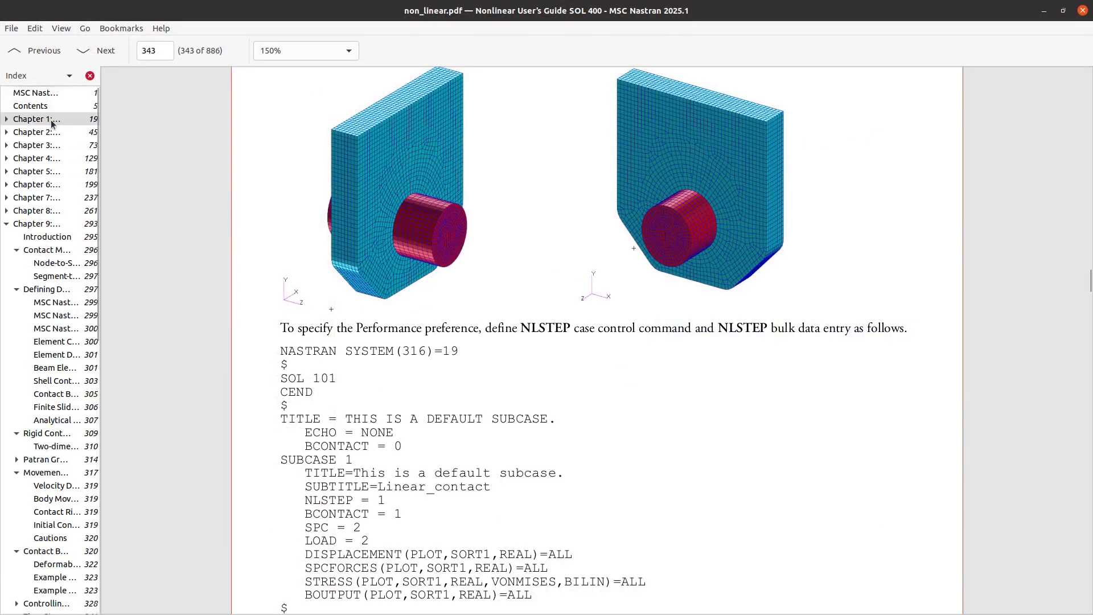
{"action": "left_click", "coordinate": [54, 94]}
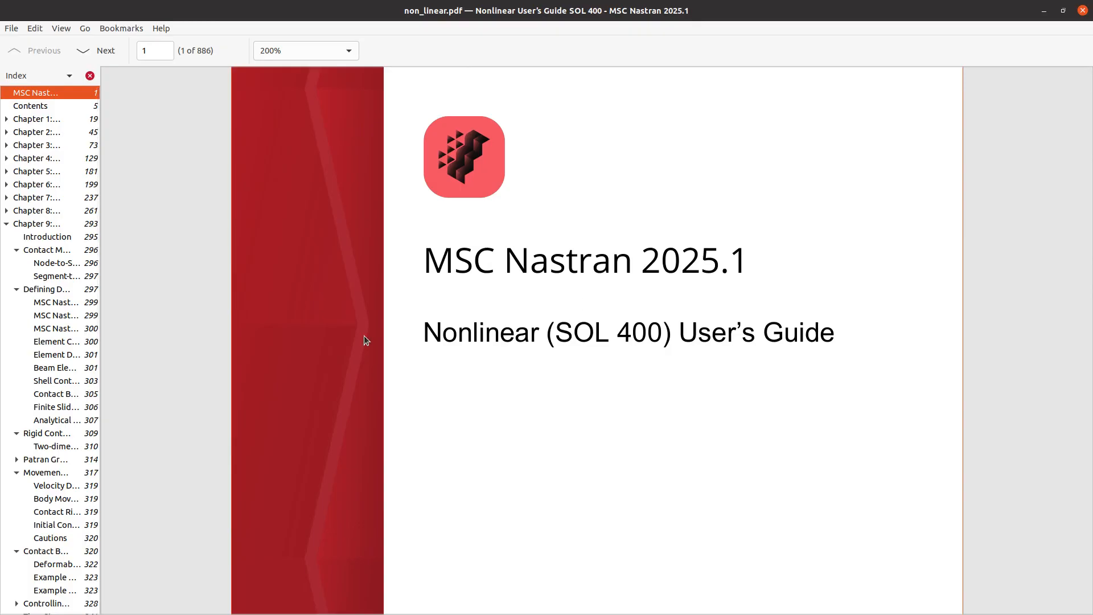
{"action": "left_click", "coordinate": [48, 224]}
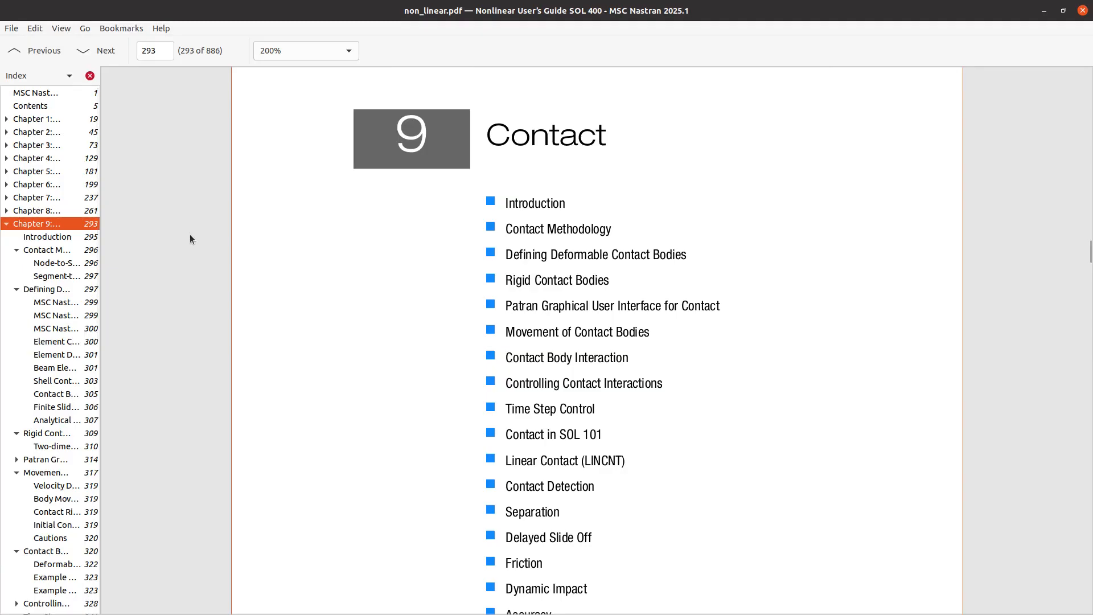
{"action": "scroll", "coordinate": [186, 293], "scroll_direction": "down", "scroll_amount": 15}
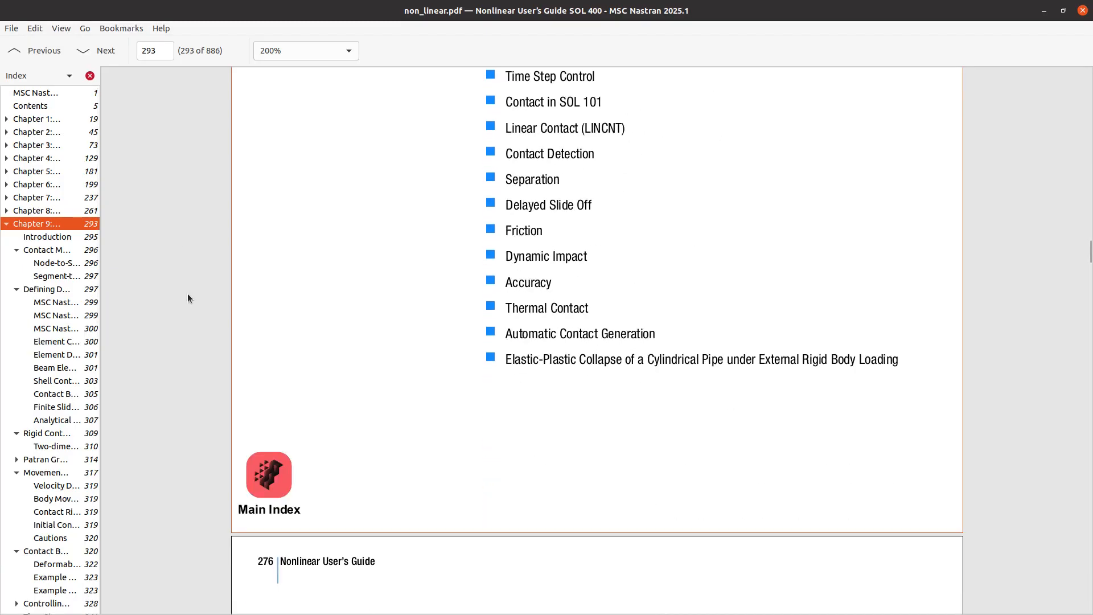
{"action": "scroll", "coordinate": [188, 297], "scroll_direction": "down", "scroll_amount": 15}
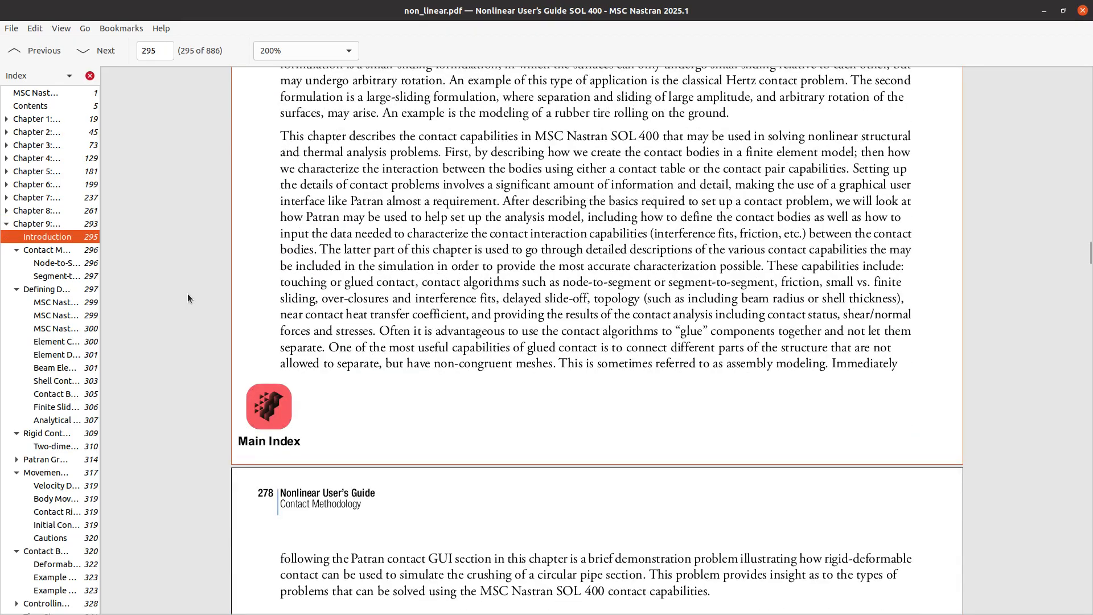
{"action": "scroll", "coordinate": [188, 294], "scroll_direction": "down", "scroll_amount": 8}
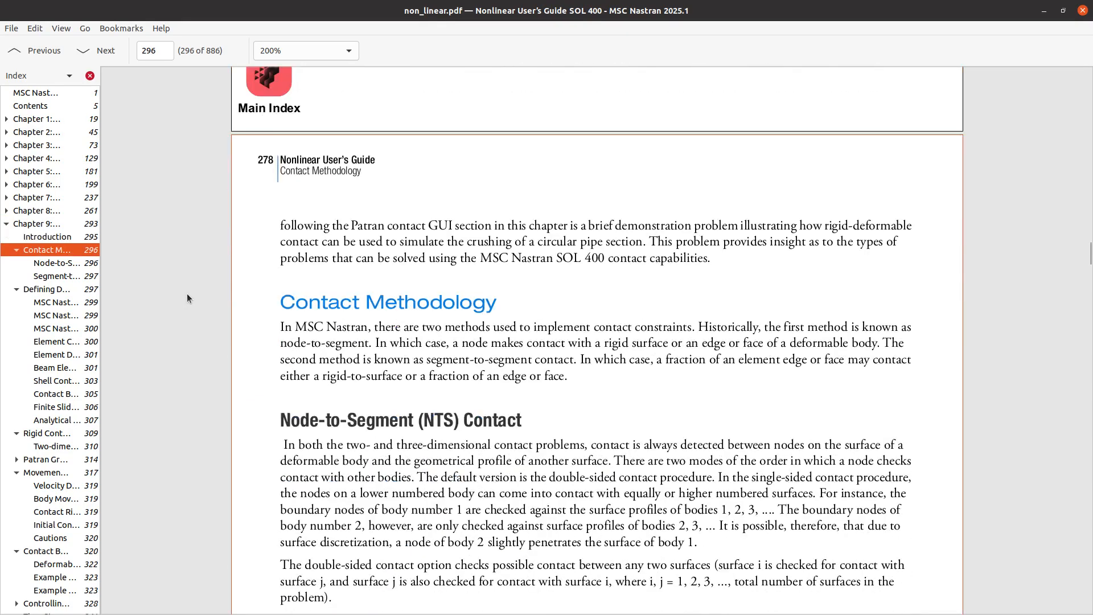
{"action": "scroll", "coordinate": [187, 297], "scroll_direction": "down", "scroll_amount": 9}
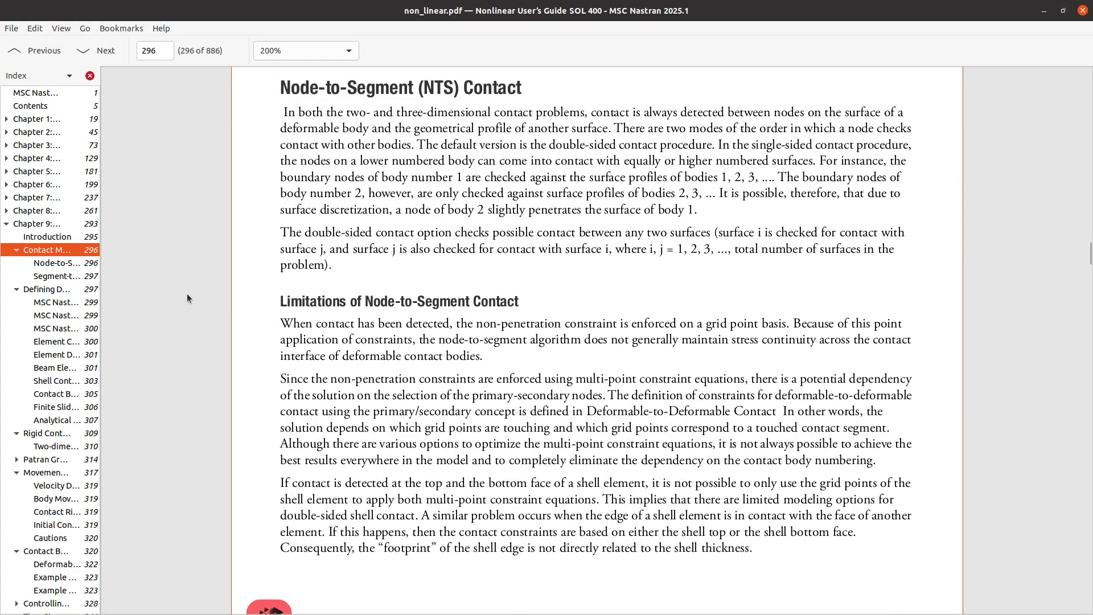
{"action": "scroll", "coordinate": [187, 297], "scroll_direction": "down", "scroll_amount": 4}
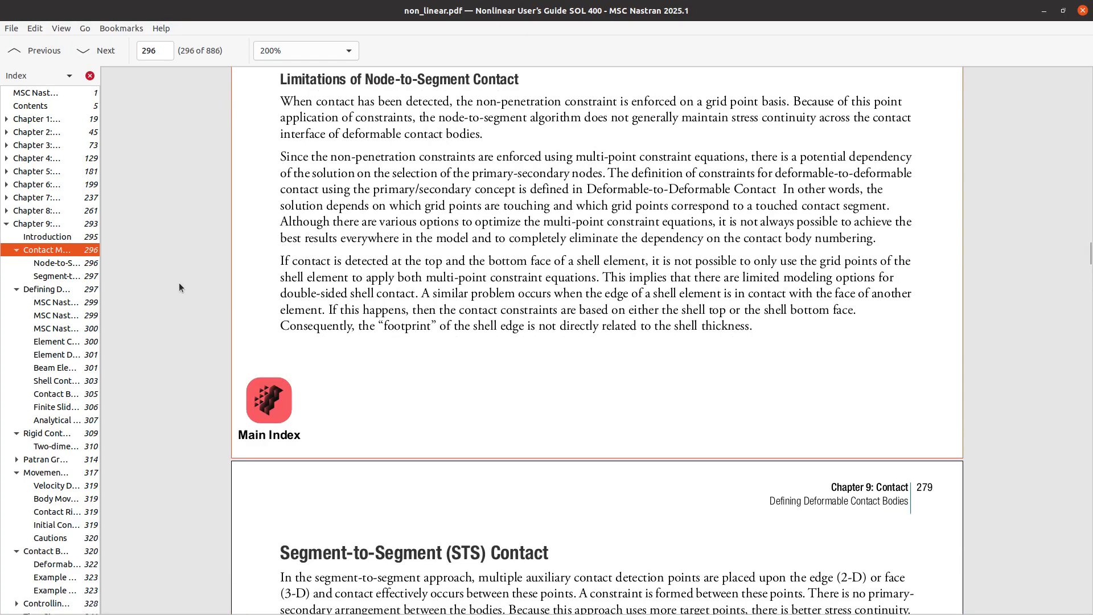
{"action": "scroll", "coordinate": [183, 306], "scroll_direction": "down", "scroll_amount": 5}
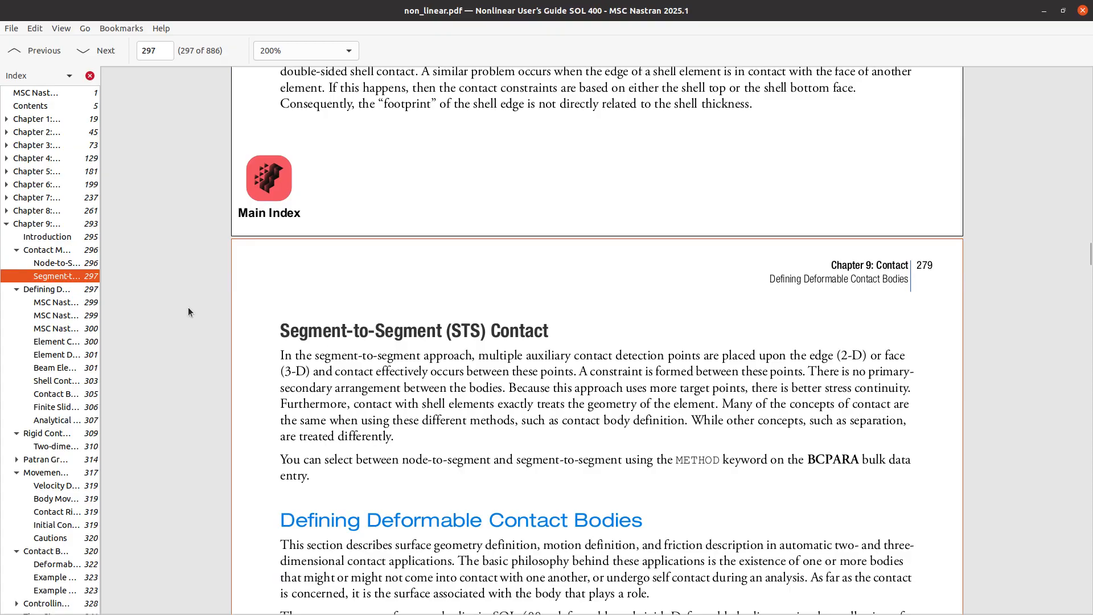
{"action": "scroll", "coordinate": [190, 319], "scroll_direction": "down", "scroll_amount": 20}
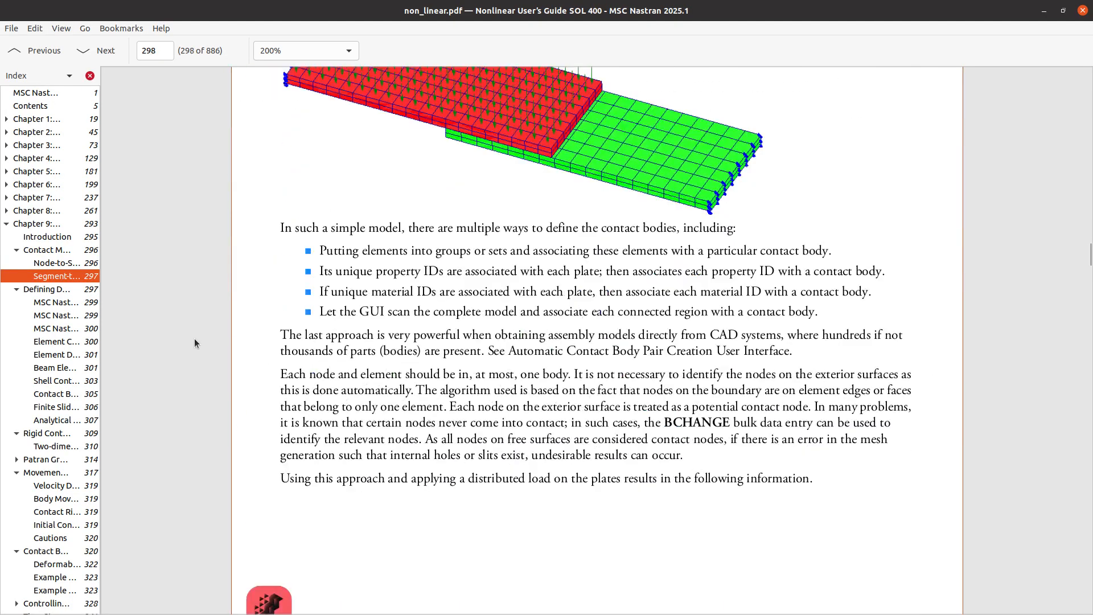
{"action": "scroll", "coordinate": [195, 341], "scroll_direction": "down", "scroll_amount": 7}
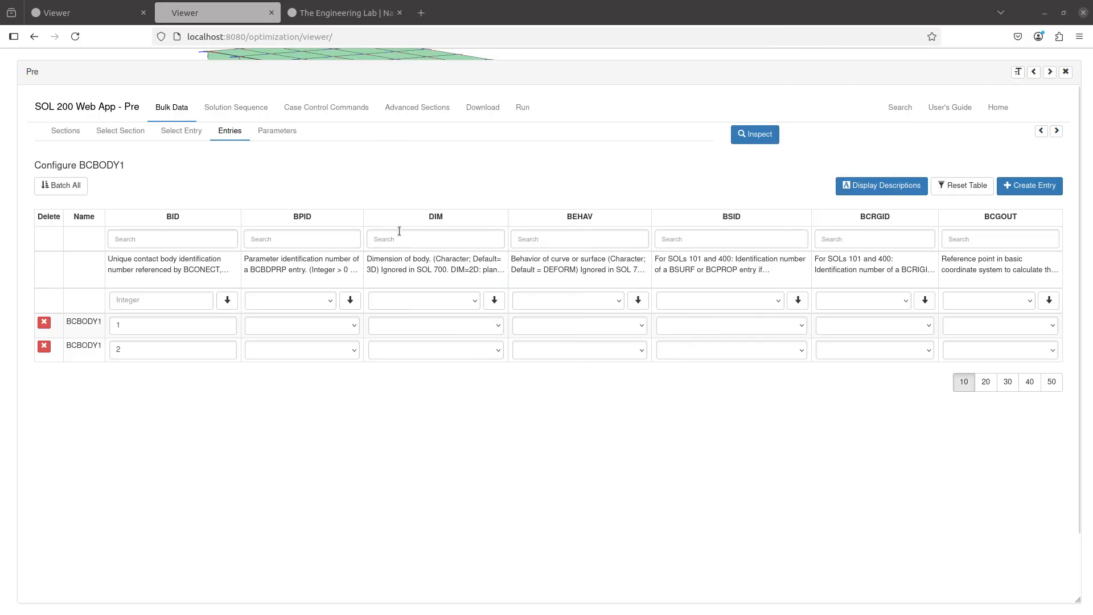
Set DIM to 3D and BEHAV to DEFORM for both BCBODY1 entries.
{"action": "left_click", "coordinate": [444, 325]}
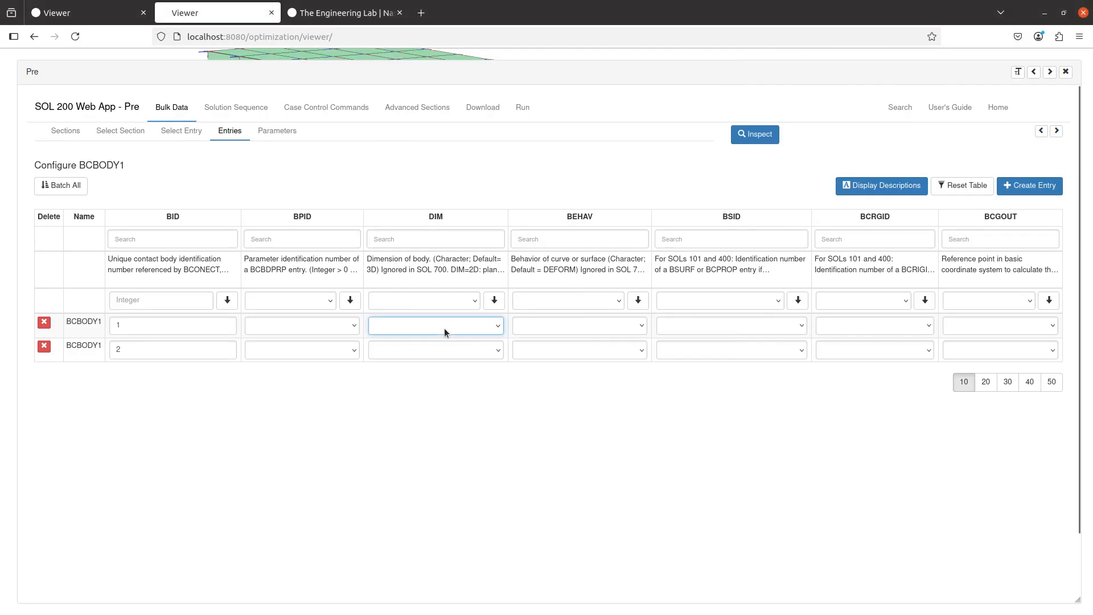
{"action": "left_click", "coordinate": [439, 372]}
{"action": "left_click", "coordinate": [438, 356]}
{"action": "left_click", "coordinate": [430, 395]}
{"action": "left_click", "coordinate": [587, 328]}
{"action": "left_click", "coordinate": [583, 359]}
{"action": "left_click", "coordinate": [585, 347]}
{"action": "left_click", "coordinate": [575, 377]}
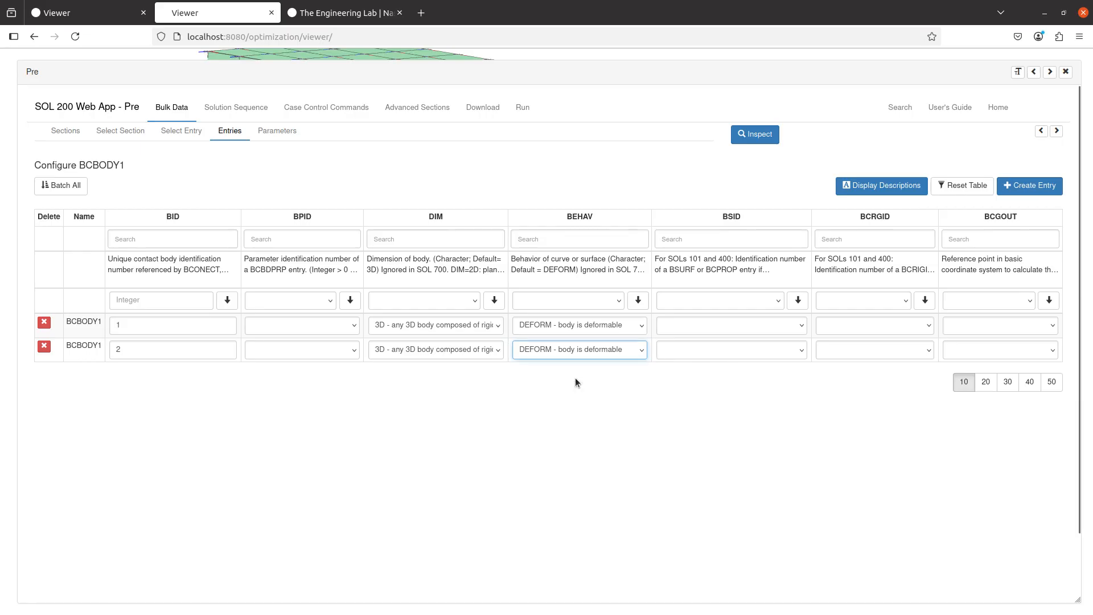
Set the BSID of contact body 1 to BCPROP - 1 and of contact body 2 to BCPROP - 2.
{"action": "left_click", "coordinate": [716, 323]}
{"action": "left_click", "coordinate": [714, 381]}
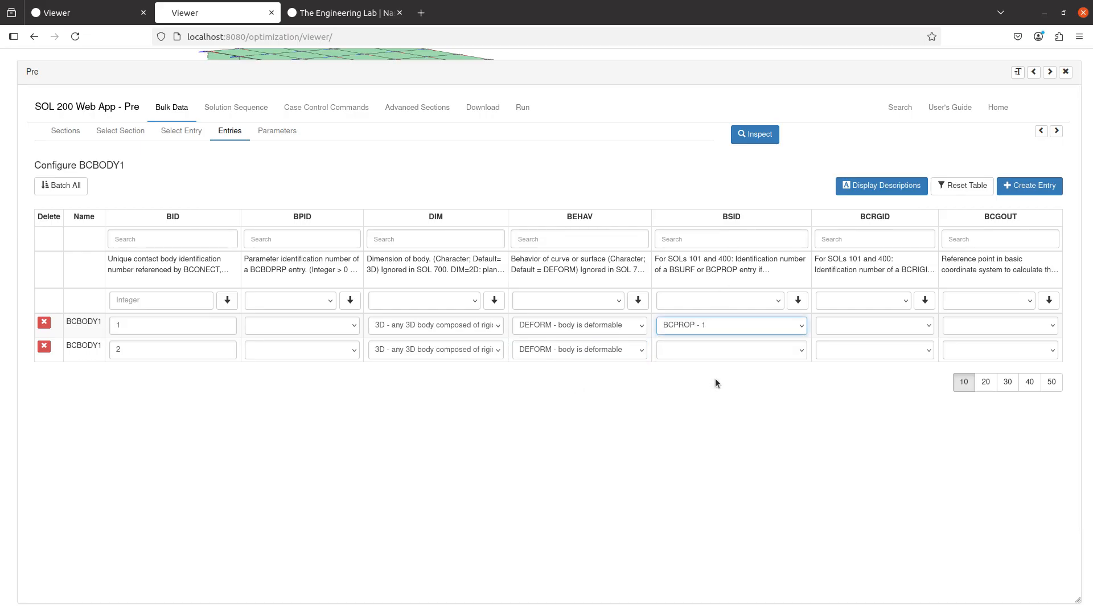
{"action": "left_click", "coordinate": [723, 351]}
{"action": "left_click", "coordinate": [710, 425]}
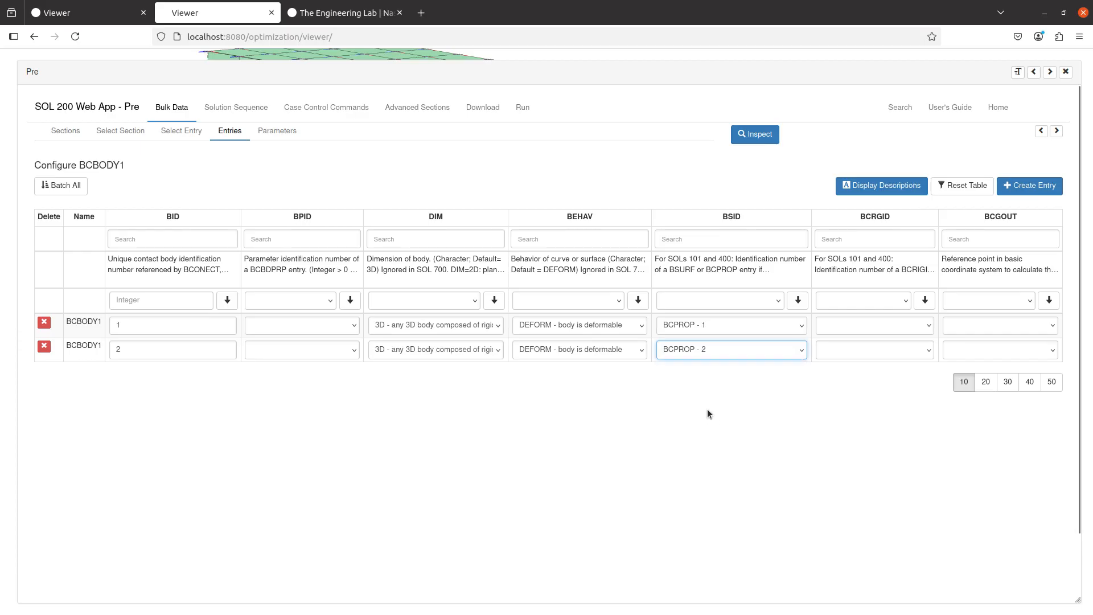
Narrow the Pre panel and compare the BSID assignments of both contact bodies with the blocks in the model view.
{"action": "left_click", "coordinate": [1051, 74]}
{"action": "scroll", "coordinate": [552, 315], "scroll_direction": "up", "scroll_amount": 10}
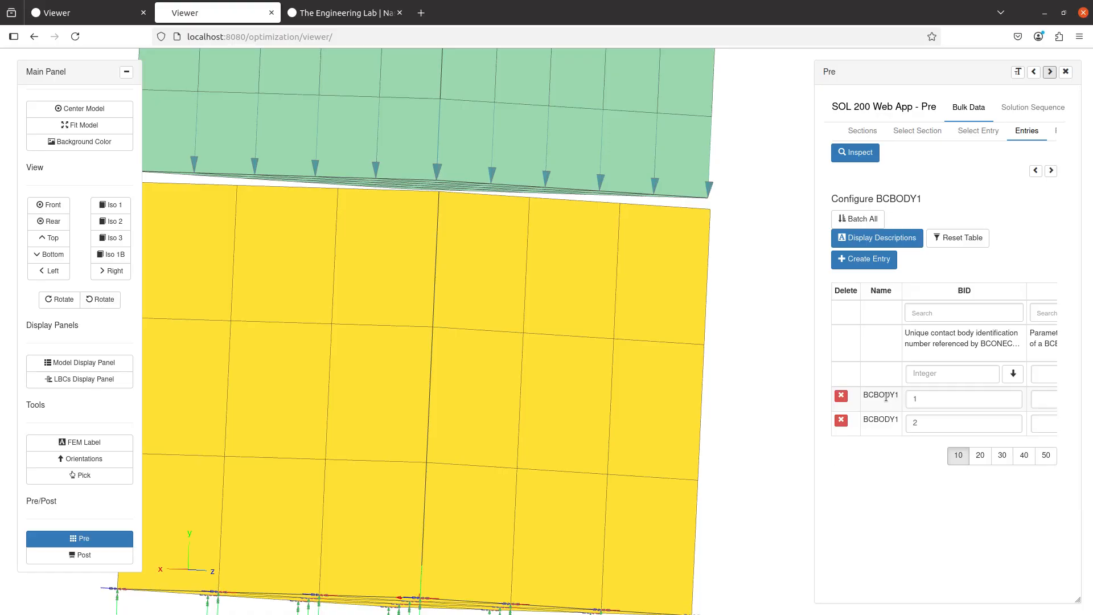
{"action": "scroll", "coordinate": [928, 424], "scroll_direction": "right", "scroll_amount": 4}
{"action": "left_click_drag", "start_coordinate": [918, 462], "coordinate": [1003, 465]}
{"action": "left_click_drag", "start_coordinate": [499, 282], "coordinate": [553, 594]}
{"action": "left_click_drag", "start_coordinate": [596, 270], "coordinate": [605, 347]}
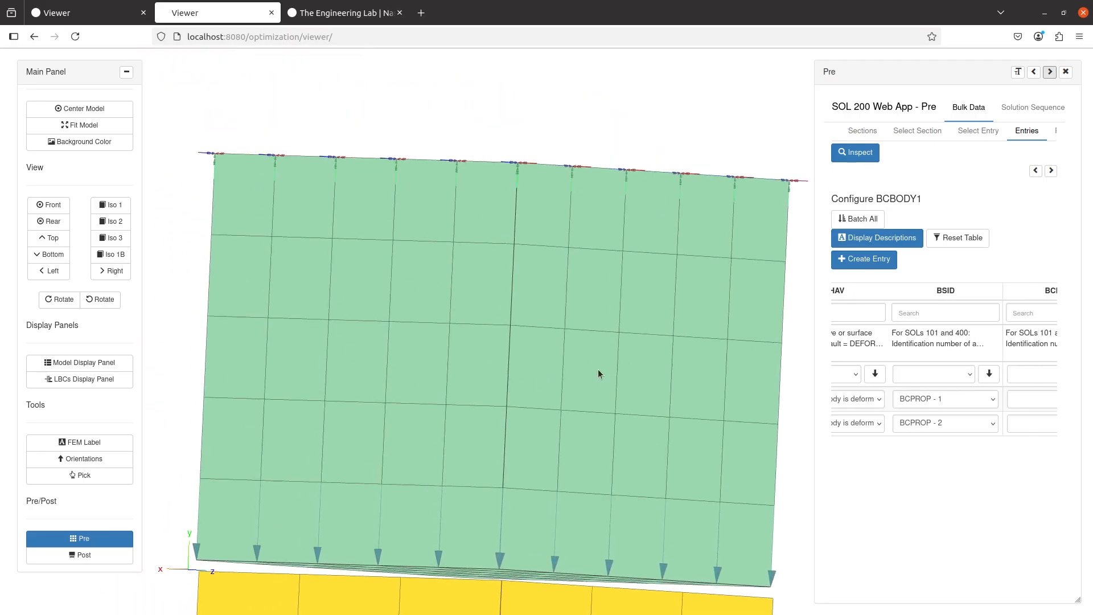
{"action": "left_click", "coordinate": [924, 423]}
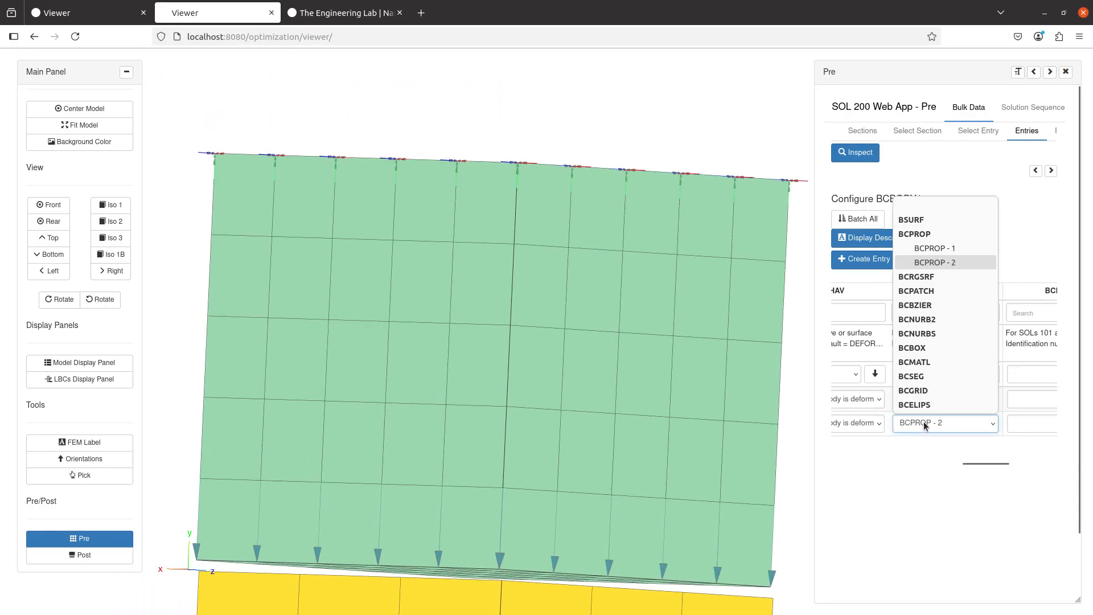
{"action": "left_click", "coordinate": [947, 423]}
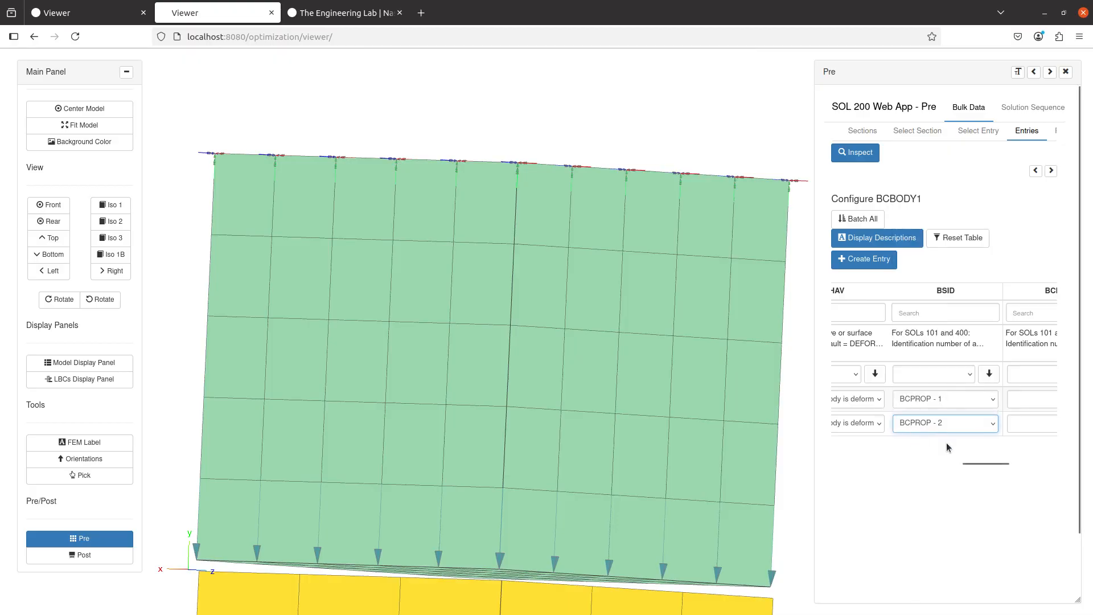
Widen the Pre panel so that all columns of the BCBODY1 table fit on screen.
{"action": "left_click", "coordinate": [1035, 74]}
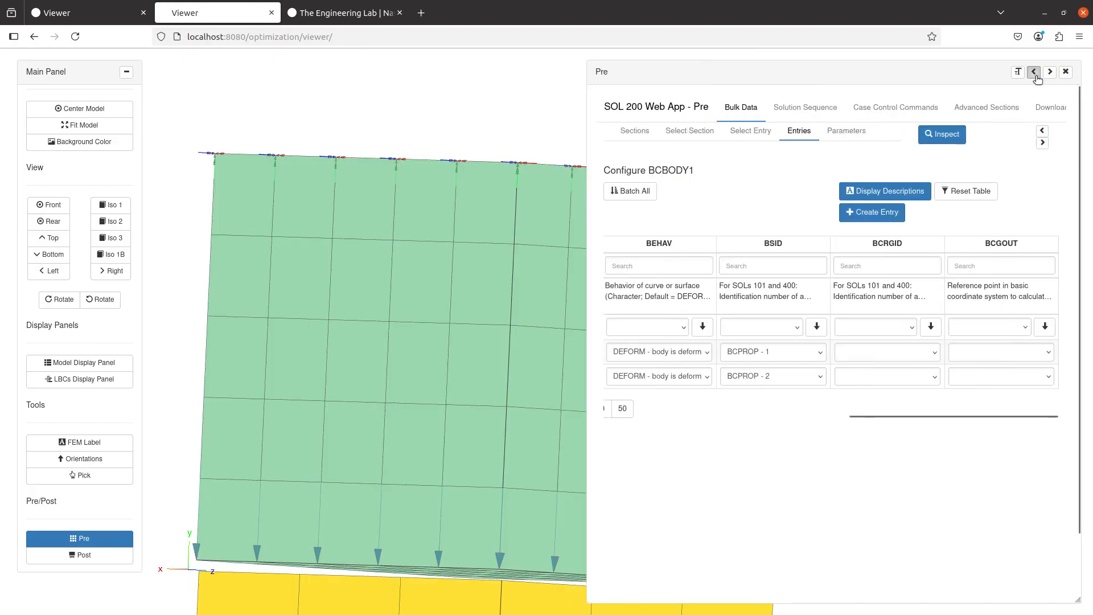
{"action": "left_click", "coordinate": [1034, 72]}
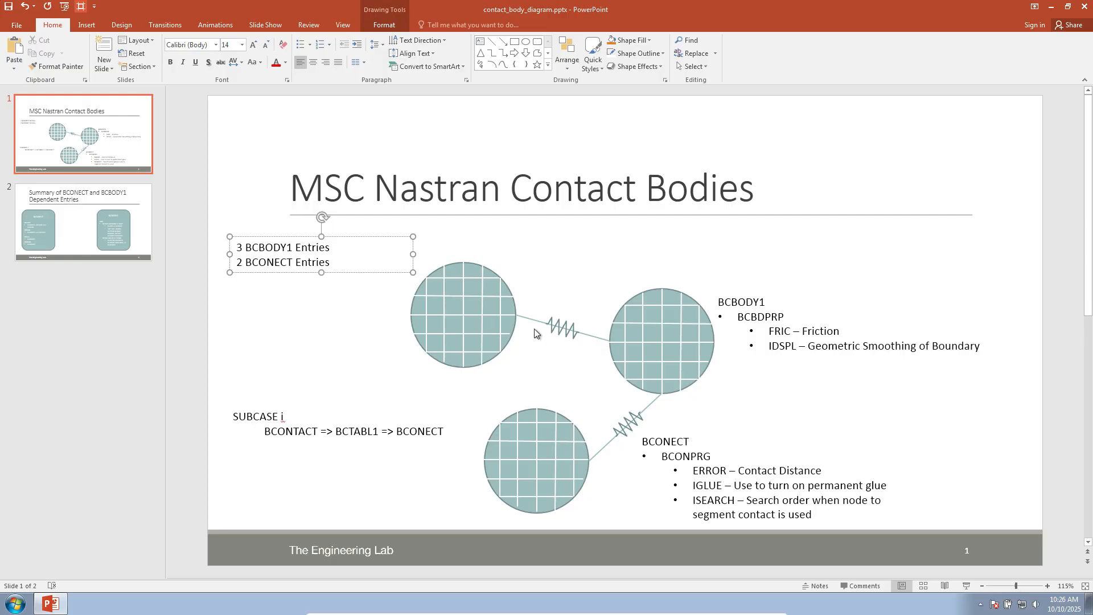
Switch to the contact body diagram in PowerPoint and delete the lower contact body together with both springs and their connector lines.
{"action": "left_click", "coordinate": [538, 329]}
{"action": "left_click", "coordinate": [558, 325]}
{"action": "key", "text": "Delete"}
{"action": "left_click", "coordinate": [559, 327]}
{"action": "key", "text": "Delete"}
{"action": "left_click", "coordinate": [538, 434]}
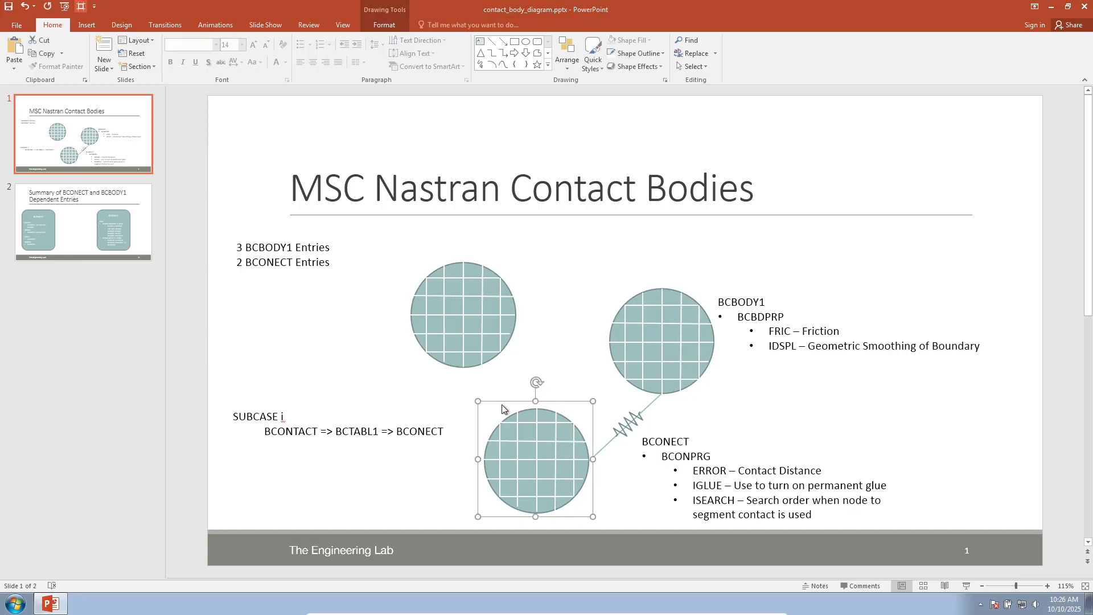
{"action": "key", "text": "Delete"}
{"action": "left_click", "coordinate": [523, 417]}
{"action": "key", "text": "Delete"}
{"action": "left_click", "coordinate": [621, 424]}
{"action": "key", "text": "Delete"}
{"action": "left_click", "coordinate": [624, 434]}
{"action": "key", "text": "Delete"}
{"action": "scroll", "coordinate": [616, 424], "scroll_direction": "up", "scroll_amount": 8}
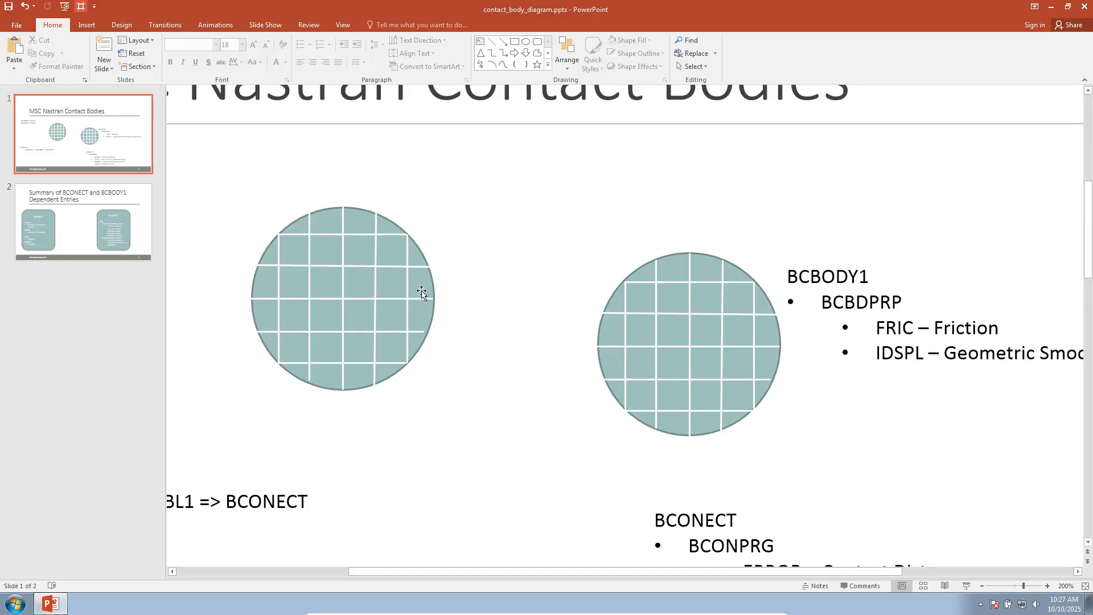
Undo the deletions of the lower contact body, springs and connector lines on the first slide.
{"action": "key", "text": "ctrl+z"}
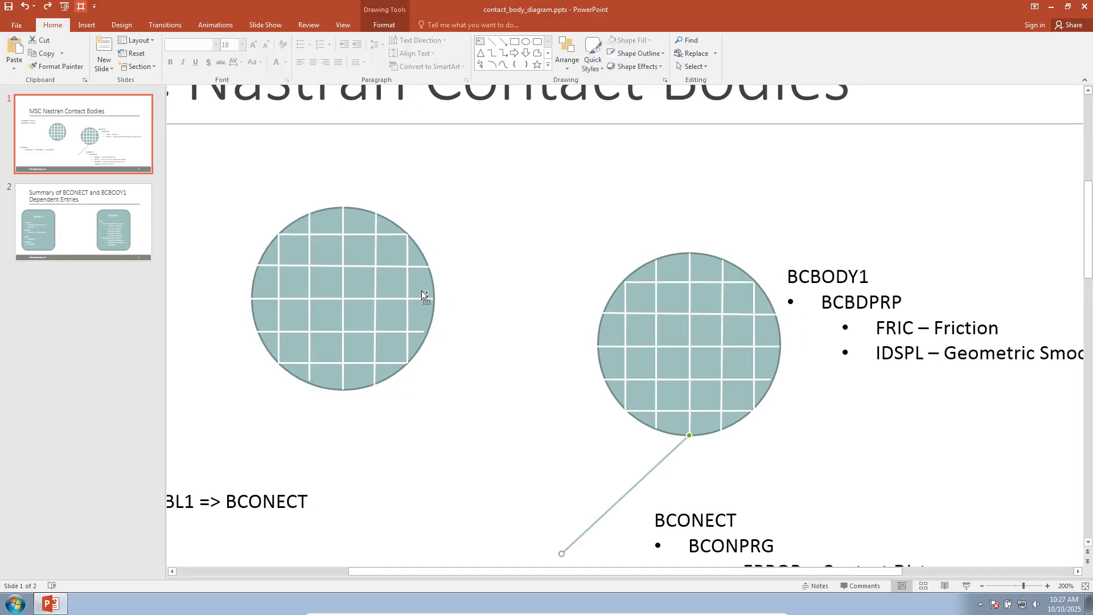
{"action": "key", "text": "ctrl+z"}
{"action": "key", "text": "ctrl+z"}
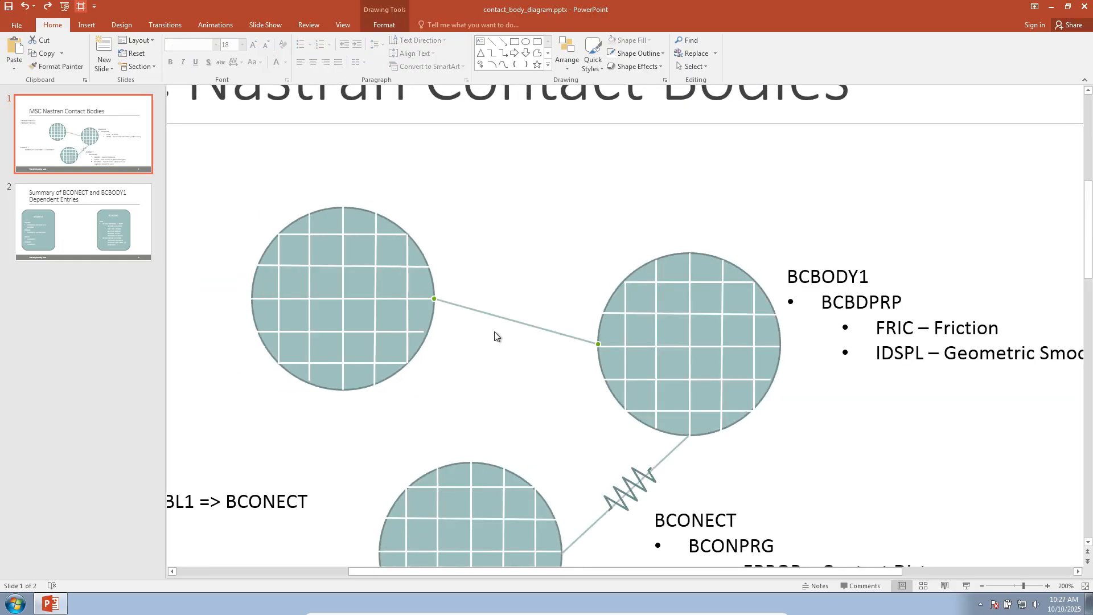
{"action": "scroll", "coordinate": [493, 306], "scroll_direction": "up", "scroll_amount": 5}
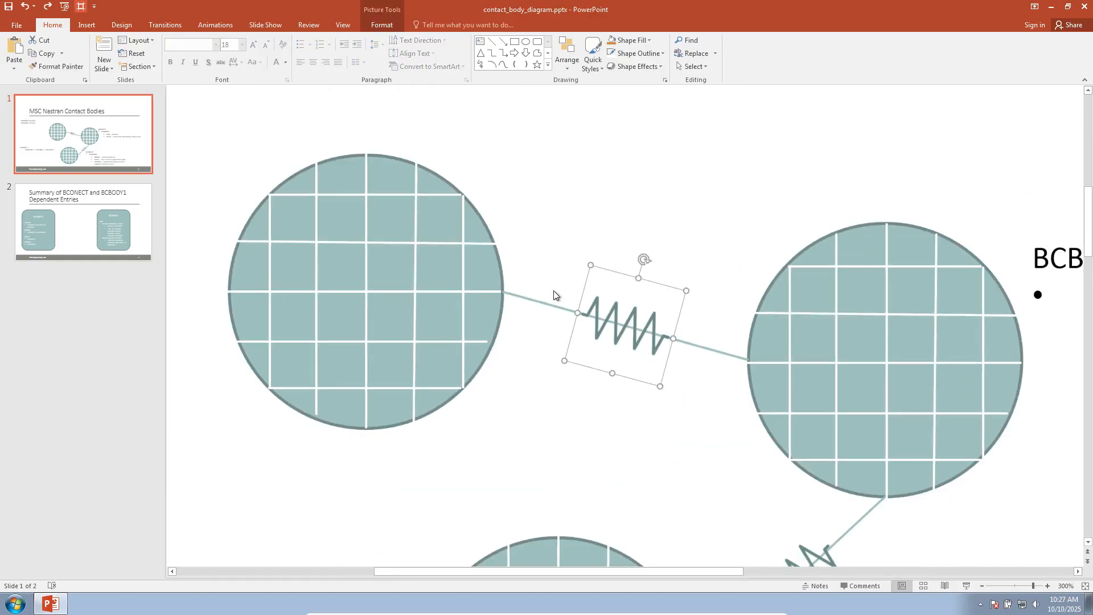
{"action": "left_click", "coordinate": [554, 309]}
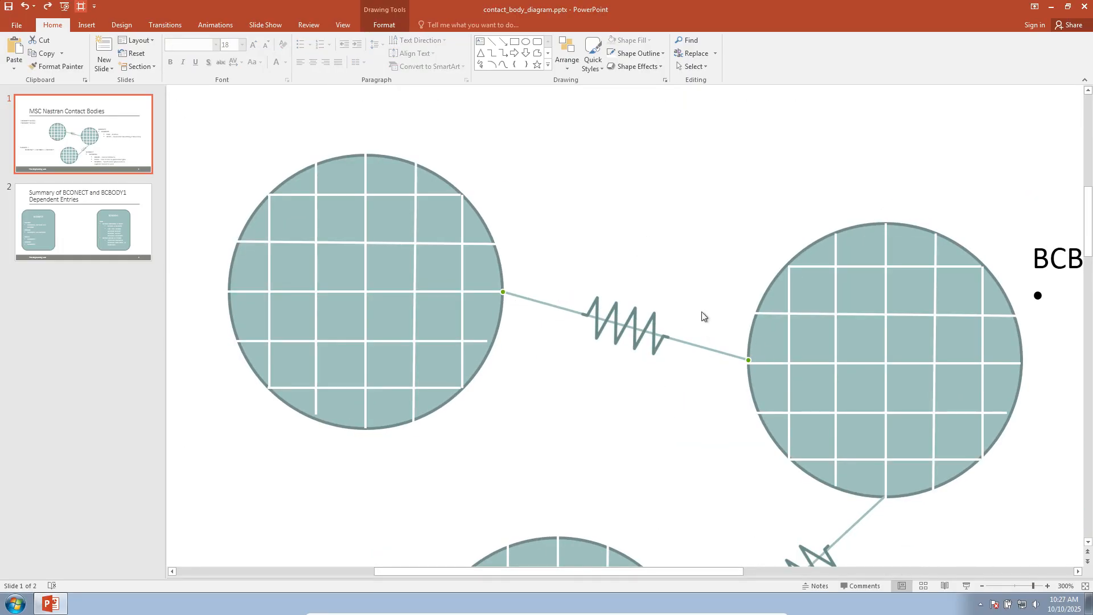
Undo the earlier slide edits that removed the third spring connection and changed the count to 2 BCONECT Entries.
{"action": "key", "text": "ctrl+z"}
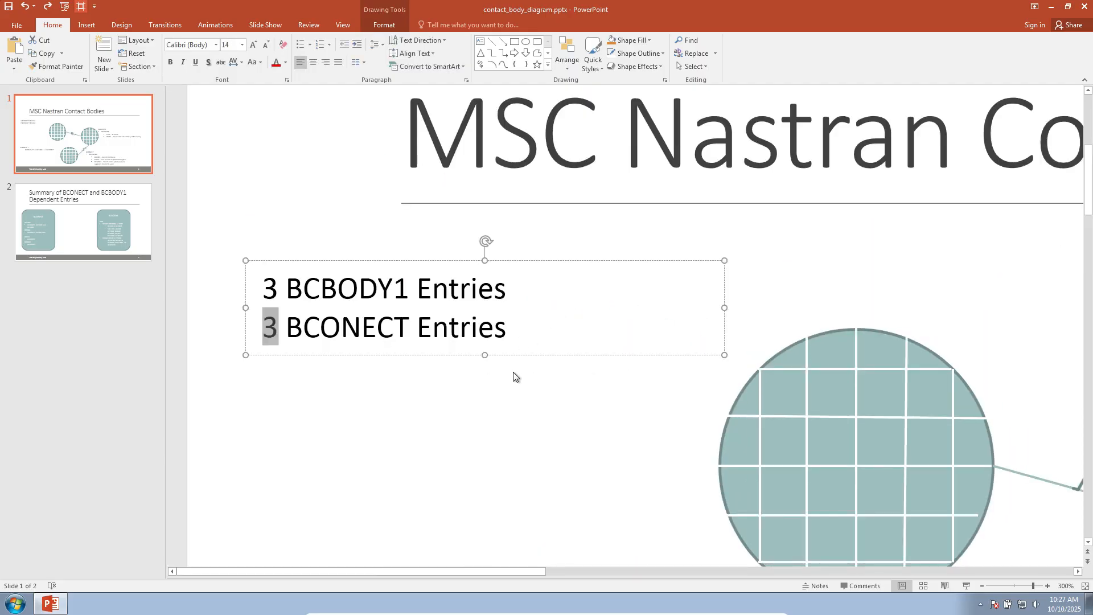
{"action": "scroll", "coordinate": [483, 368], "scroll_direction": "down", "scroll_amount": 5}
{"action": "scroll", "coordinate": [483, 367], "scroll_direction": "down", "scroll_amount": 1}
{"action": "key", "text": "ctrl+z"}
{"action": "key", "text": "ctrl+z"}
{"action": "key", "text": "ctrl+s"}
{"action": "scroll", "coordinate": [558, 374], "scroll_direction": "up", "scroll_amount": 5}
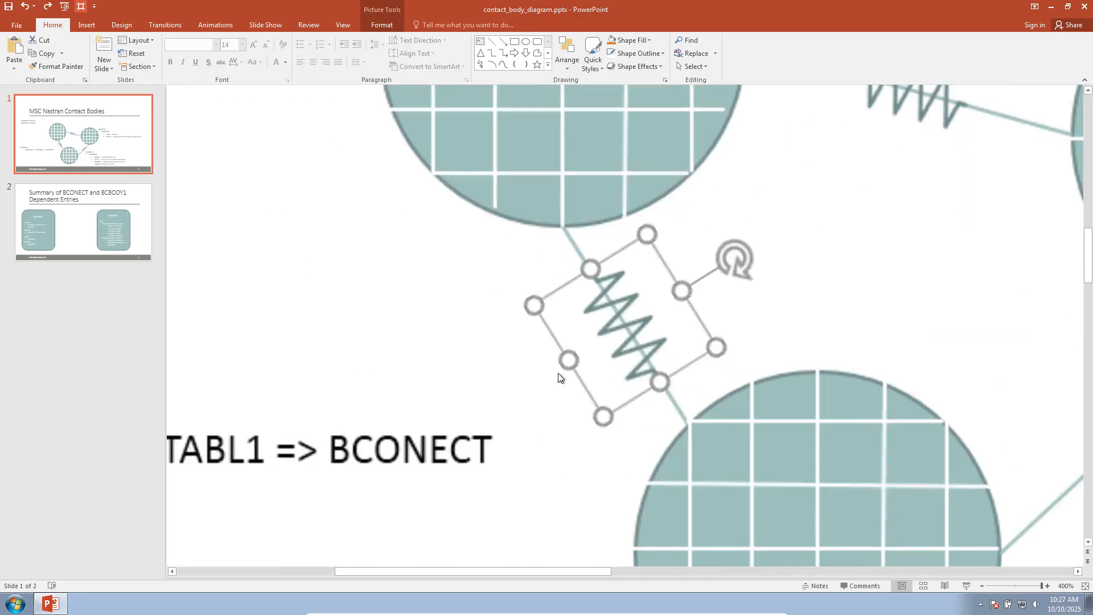
{"action": "scroll", "coordinate": [842, 248], "scroll_direction": "up", "scroll_amount": 1}
{"action": "left_click", "coordinate": [923, 160]}
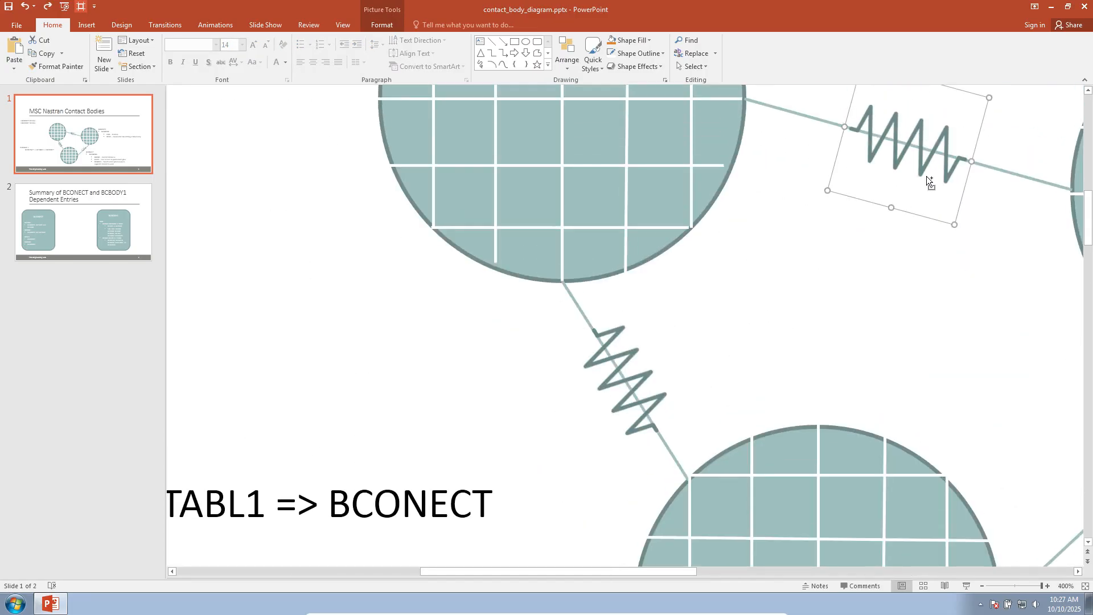
{"action": "scroll", "coordinate": [924, 189], "scroll_direction": "down", "scroll_amount": 1}
{"action": "scroll", "coordinate": [614, 338], "scroll_direction": "down", "scroll_amount": 3}
{"action": "scroll", "coordinate": [614, 339], "scroll_direction": "up", "scroll_amount": 4}
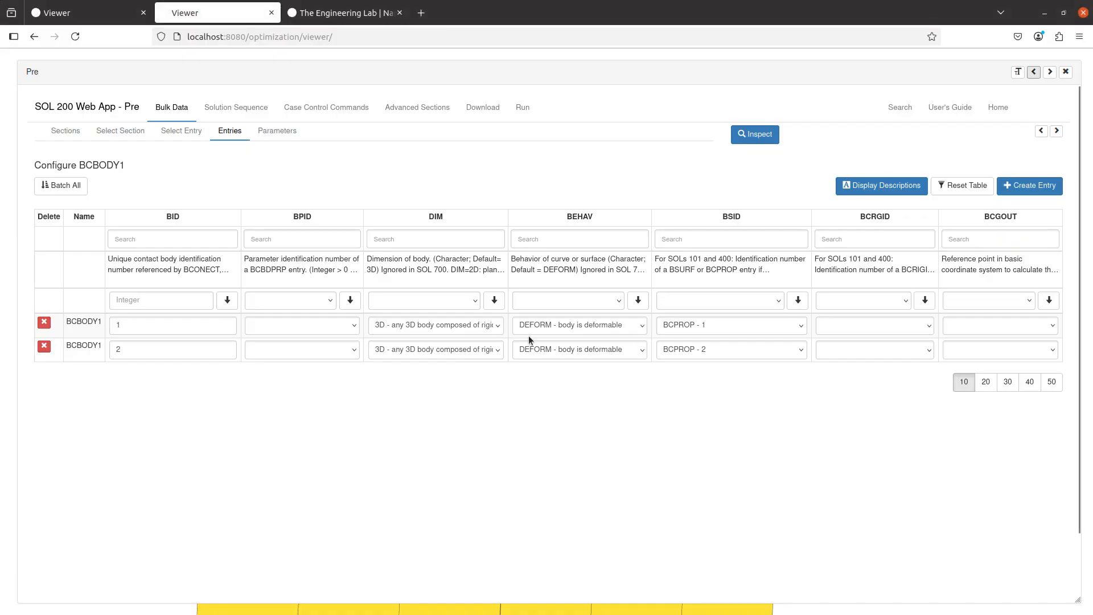
Return to the SOL 200 Web App, filter the entry list by "bcon" and open BCONECT for configuration.
{"action": "left_click", "coordinate": [181, 130]}
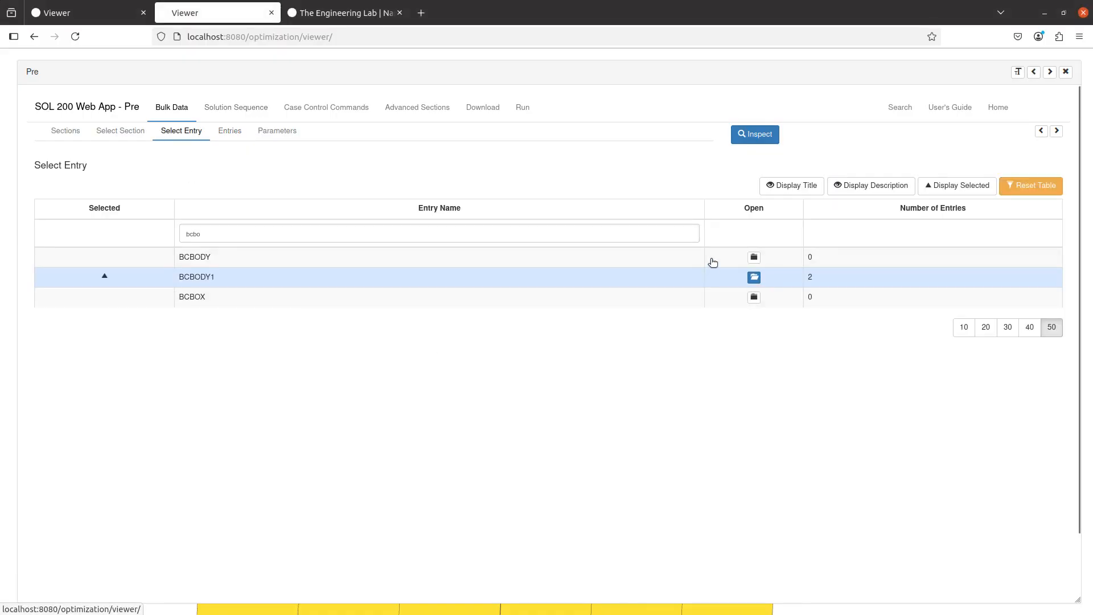
{"action": "left_click", "coordinate": [1030, 186]}
{"action": "left_click", "coordinate": [500, 234]}
{"action": "type", "text": "bc"}
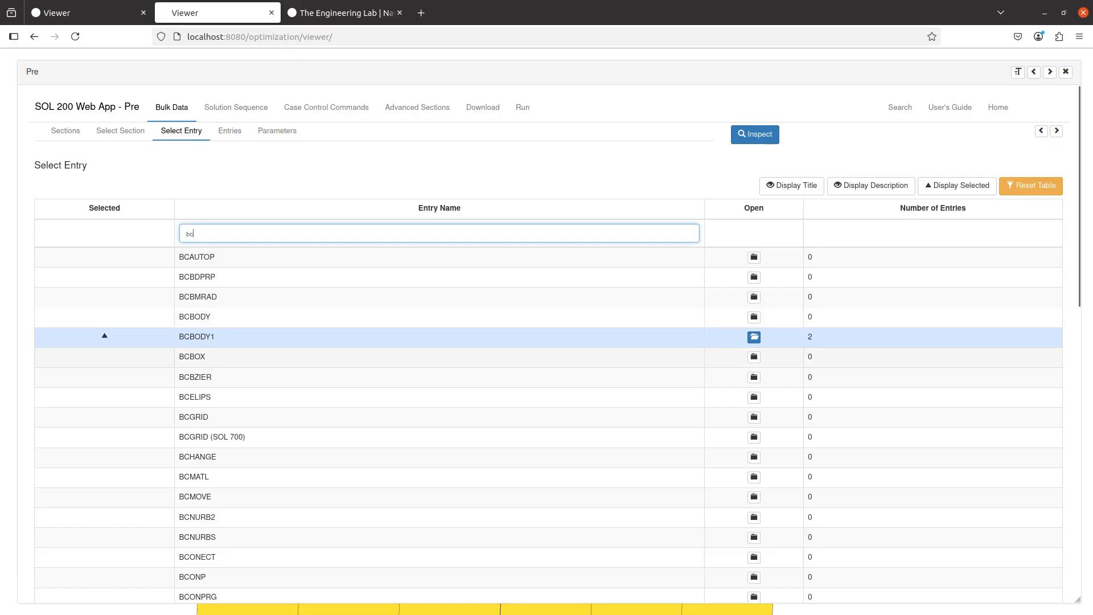
{"action": "type", "text": "on"}
{"action": "left_click", "coordinate": [753, 257]}
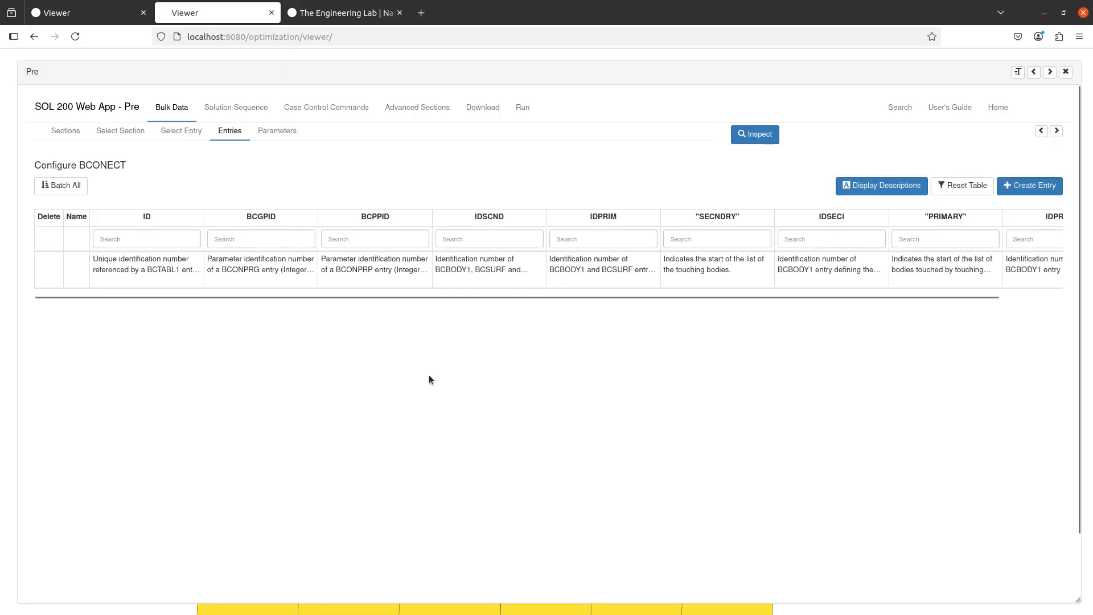
Create a BCONECT entry with IDSCND set to BCBODY1 - 1 and IDPRIM set to BCBODY1 - 2.
{"action": "left_click", "coordinate": [1030, 185]}
{"action": "scroll", "coordinate": [491, 403], "scroll_direction": "down", "scroll_amount": 2}
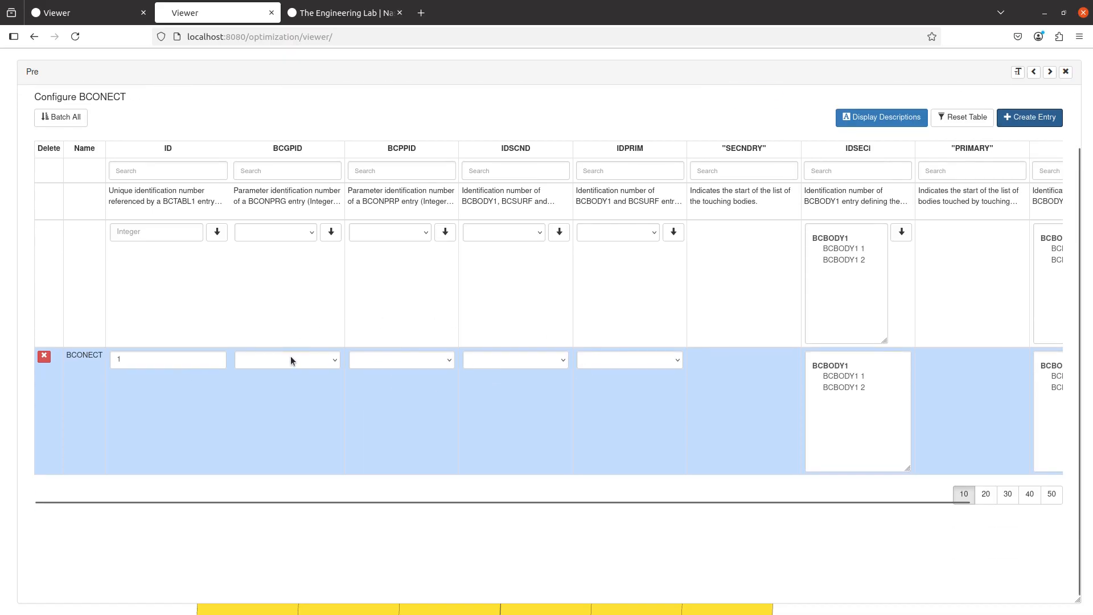
{"action": "left_click", "coordinate": [544, 359]}
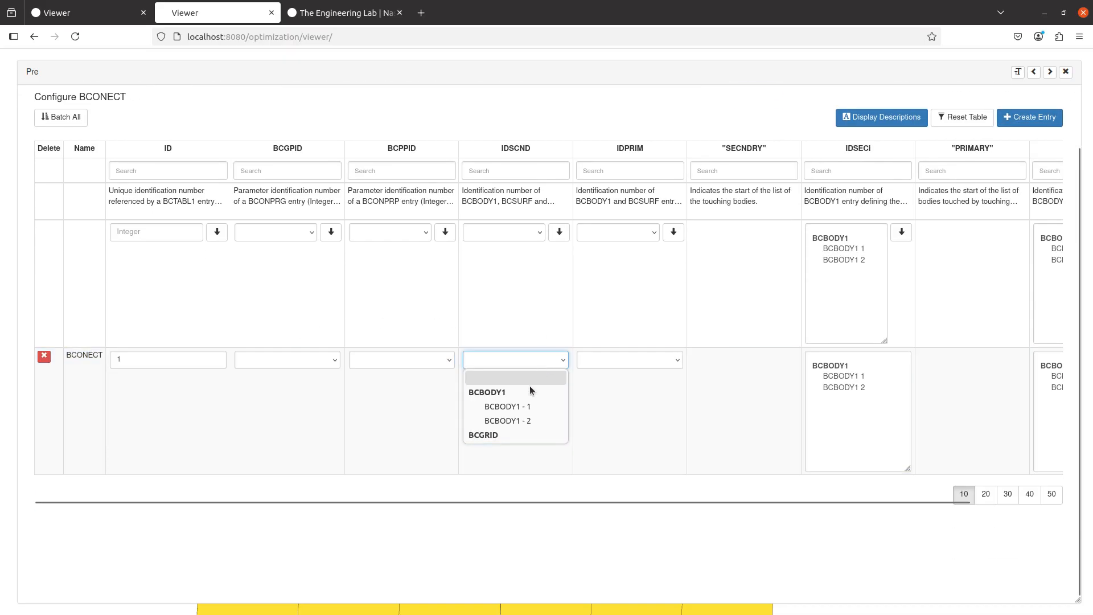
{"action": "left_click", "coordinate": [518, 405]}
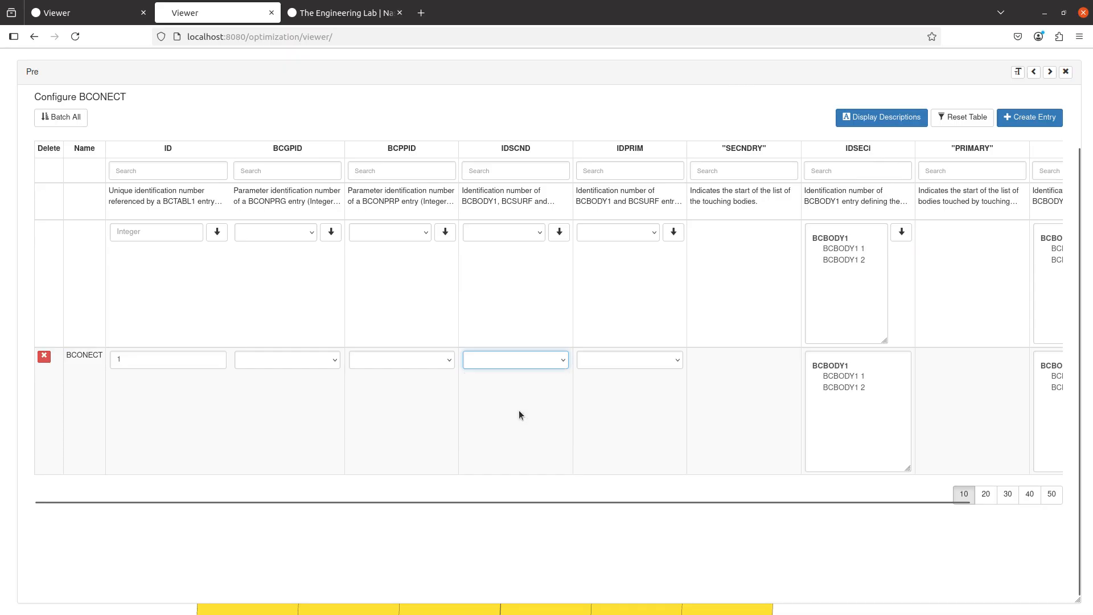
{"action": "left_click", "coordinate": [605, 357]}
{"action": "left_click", "coordinate": [632, 422]}
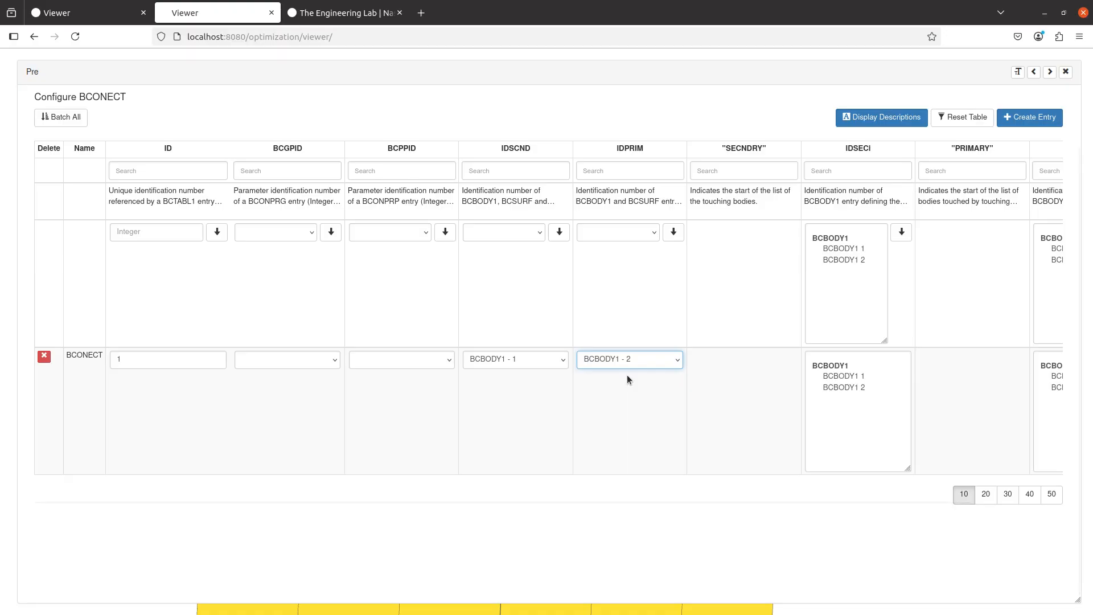
{"action": "left_click", "coordinate": [773, 330]}
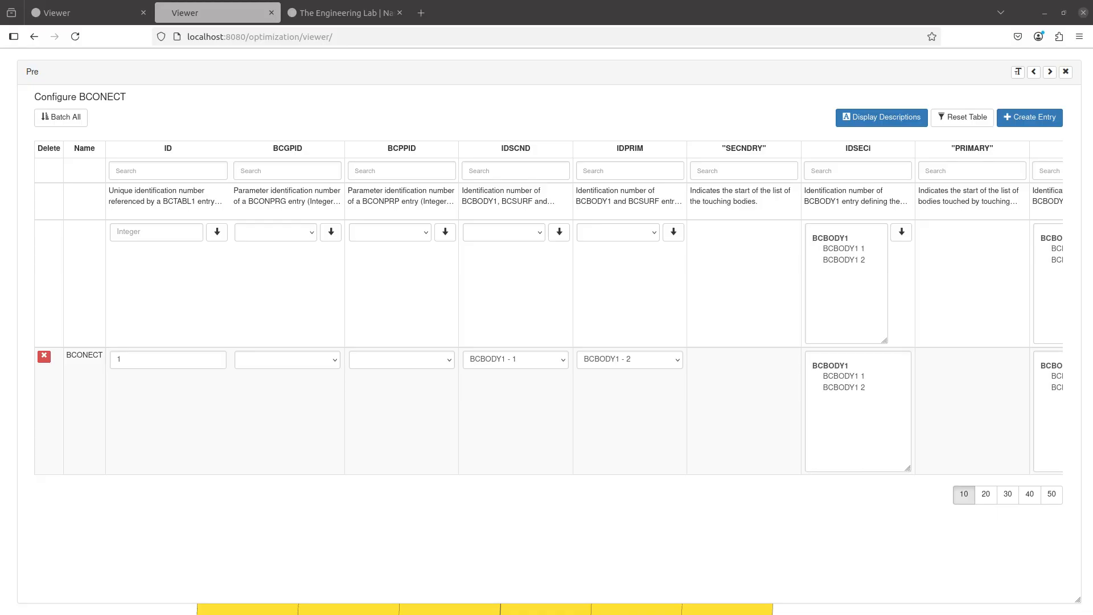
{"action": "left_click", "coordinate": [798, 430]}
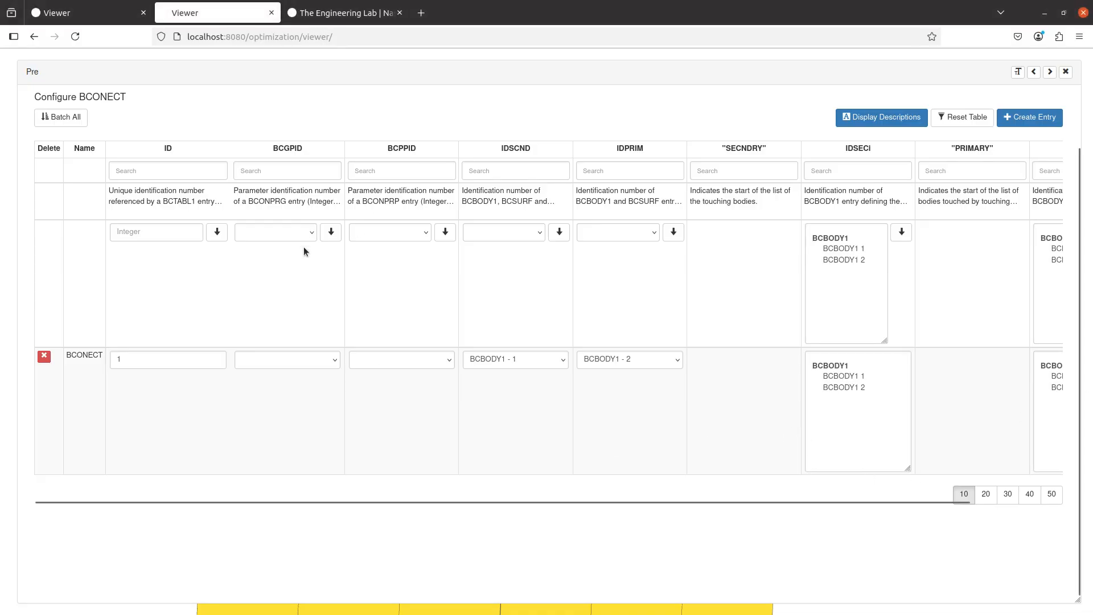
{"action": "scroll", "coordinate": [495, 324], "scroll_direction": "up", "scroll_amount": 2}
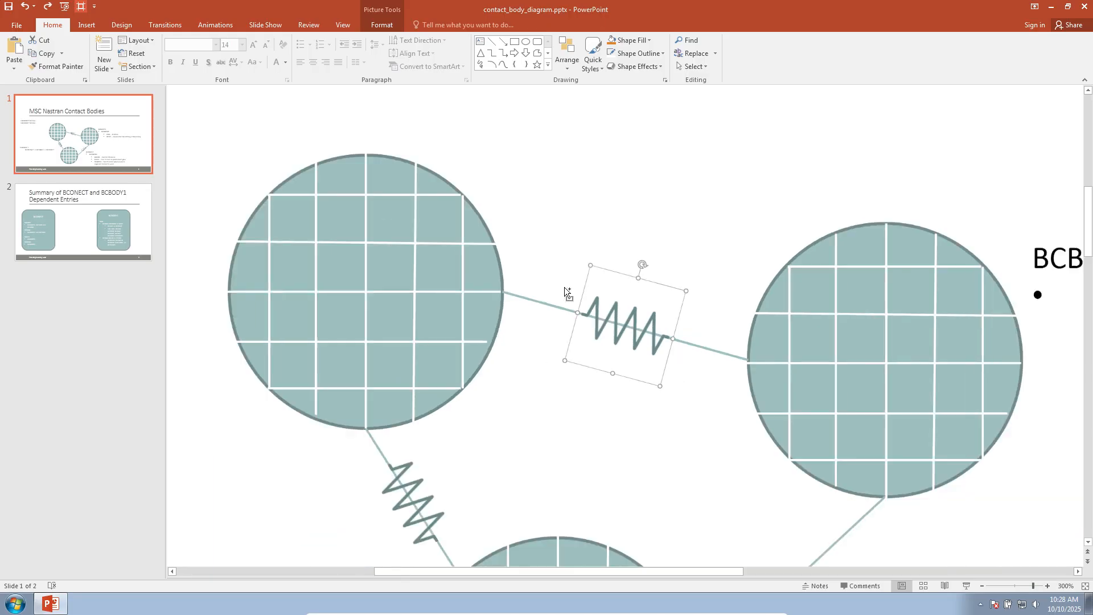
Switch to the PowerPoint diagram and examine the contact connections and the BCONTACT => BCTABL1 => BCONECT reference chain under SUBCASE i.
{"action": "scroll", "coordinate": [564, 287], "scroll_direction": "down", "scroll_amount": 10}
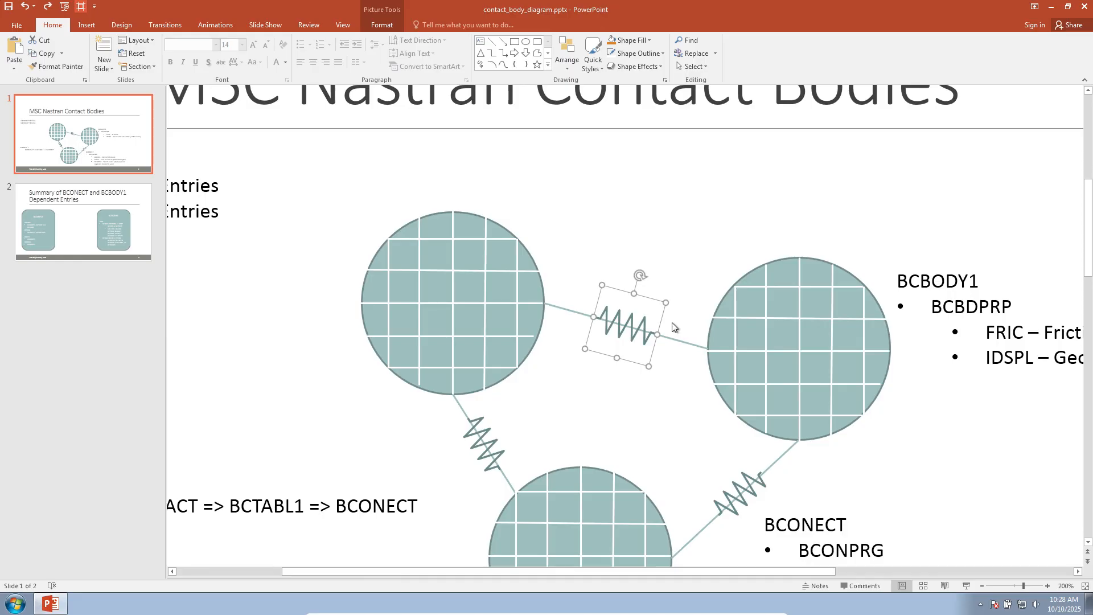
{"action": "left_click_drag", "start_coordinate": [332, 575], "coordinate": [168, 587]}
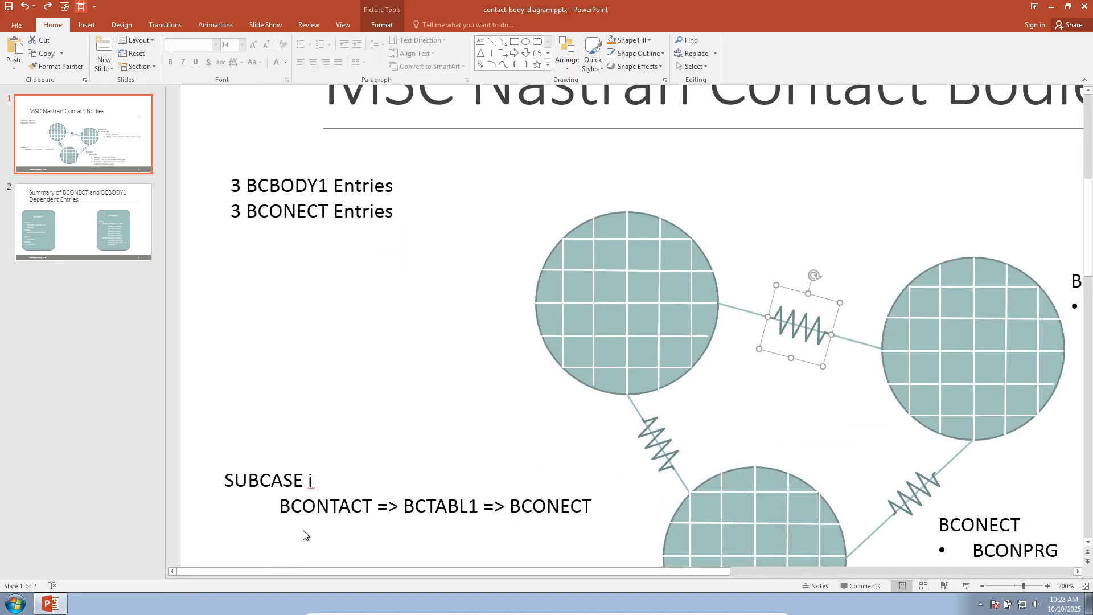
{"action": "scroll", "coordinate": [306, 532], "scroll_direction": "up", "scroll_amount": 5}
{"action": "scroll", "coordinate": [310, 530], "scroll_direction": "down", "scroll_amount": 2}
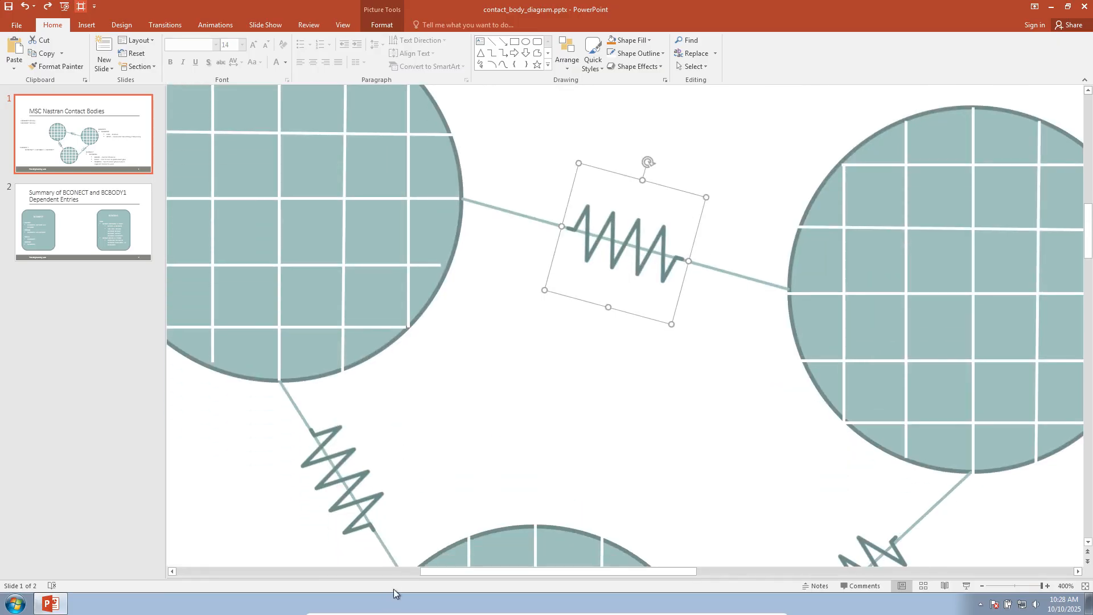
{"action": "left_click", "coordinate": [397, 574]}
{"action": "left_click", "coordinate": [411, 547]}
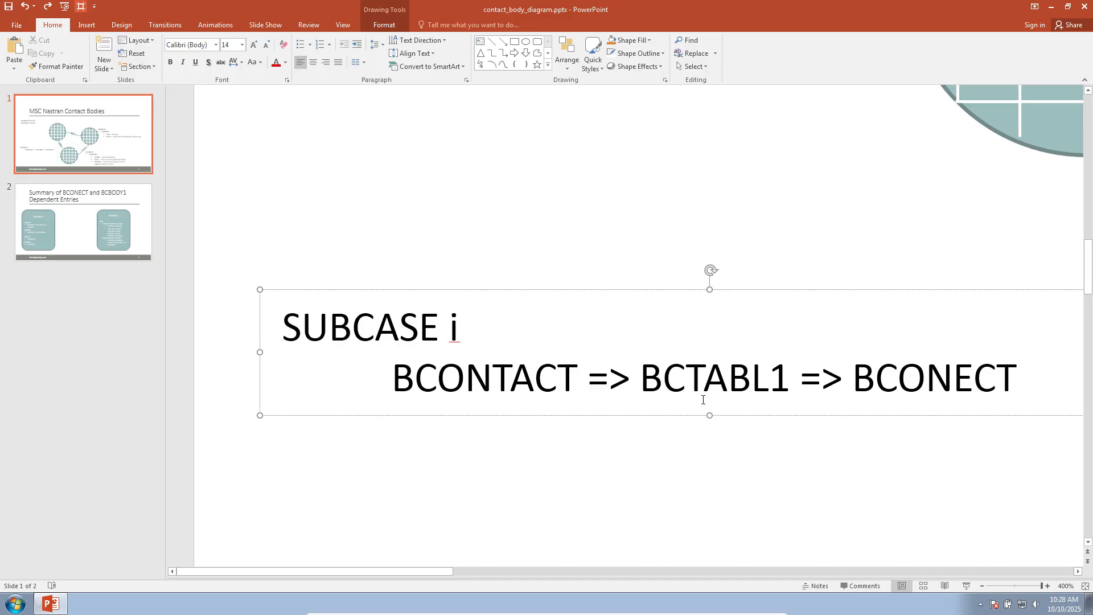
{"action": "double_click", "coordinate": [897, 378]}
{"action": "left_click", "coordinate": [866, 370]}
{"action": "double_click", "coordinate": [706, 384]}
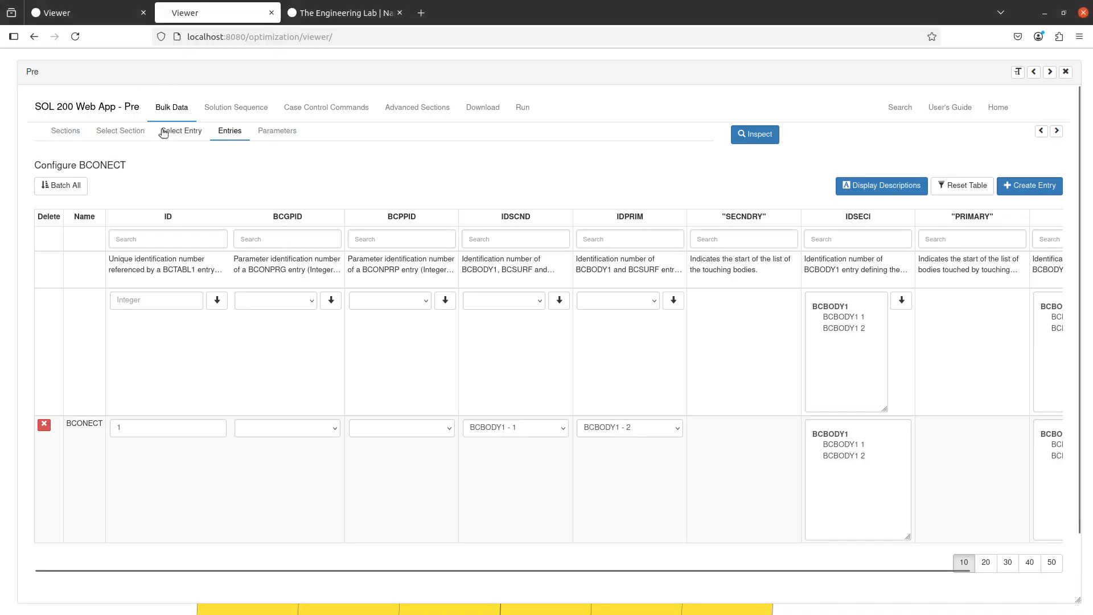
Return to the SOL 200 Web App, filter the entry list by "bcta" and open BCTABL1 for configuration.
{"action": "left_click", "coordinate": [173, 132]}
{"action": "left_click", "coordinate": [366, 231]}
{"action": "left_click_drag", "start_coordinate": [366, 230], "coordinate": [49, 207]}
{"action": "type", "text": "bcb"}
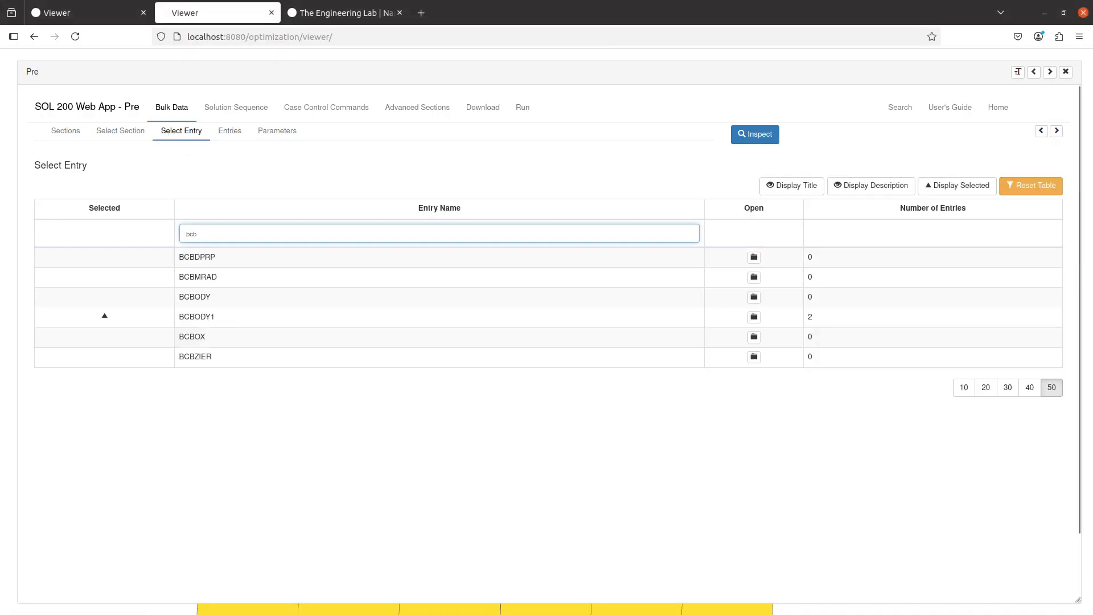
{"action": "key", "text": "BackSpace"}
{"action": "type", "text": "ta"}
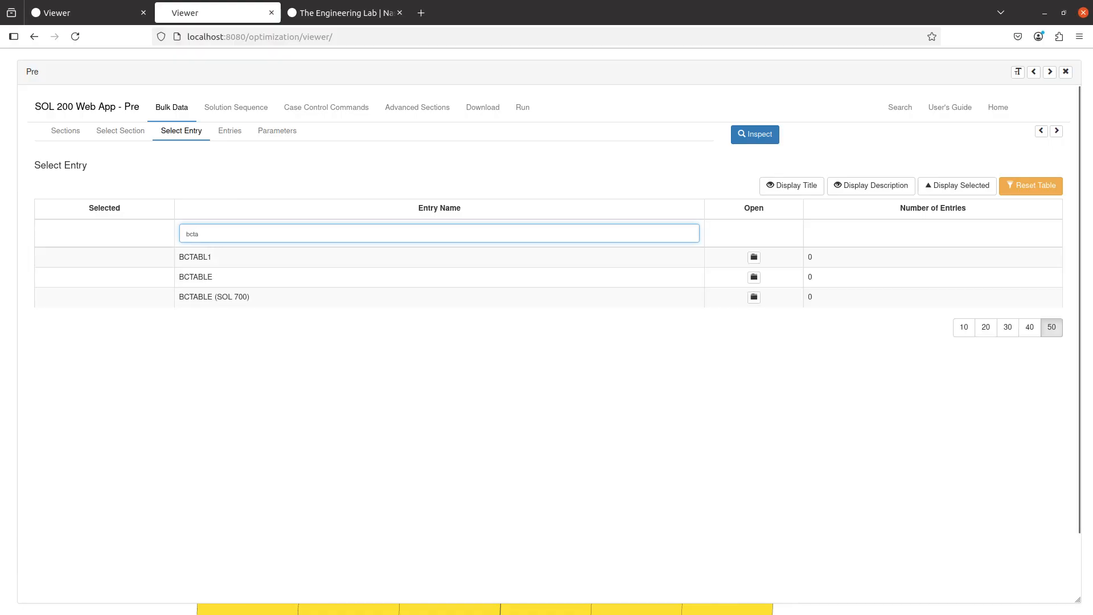
{"action": "left_click", "coordinate": [226, 256]}
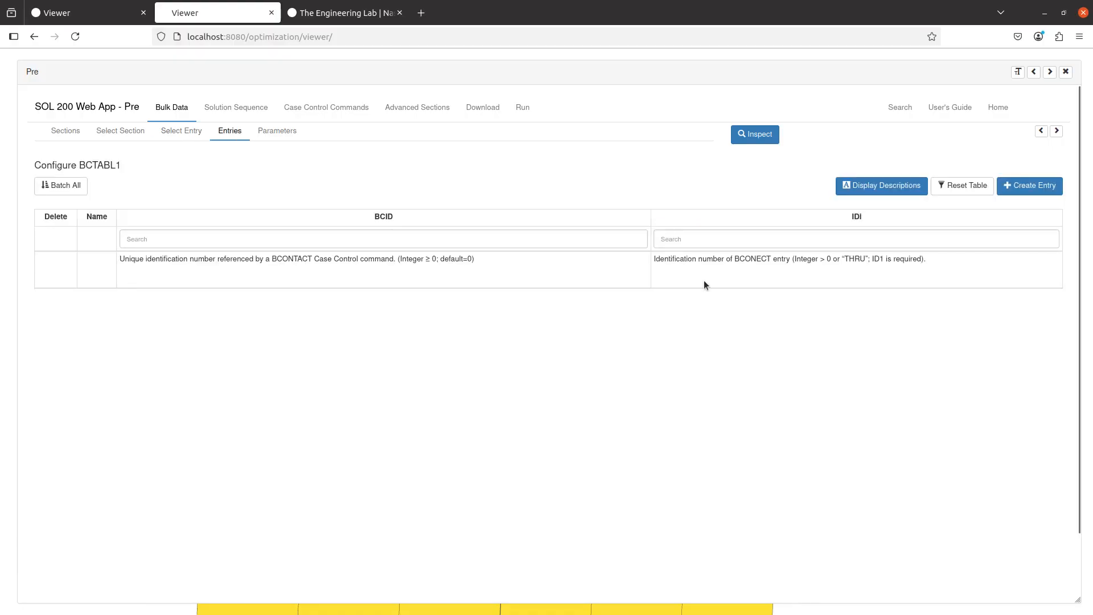
Create a BCTABL1 entry with BCONECT 1 selected as its IDI, deleting the extra second entry.
{"action": "left_click", "coordinate": [1029, 186]}
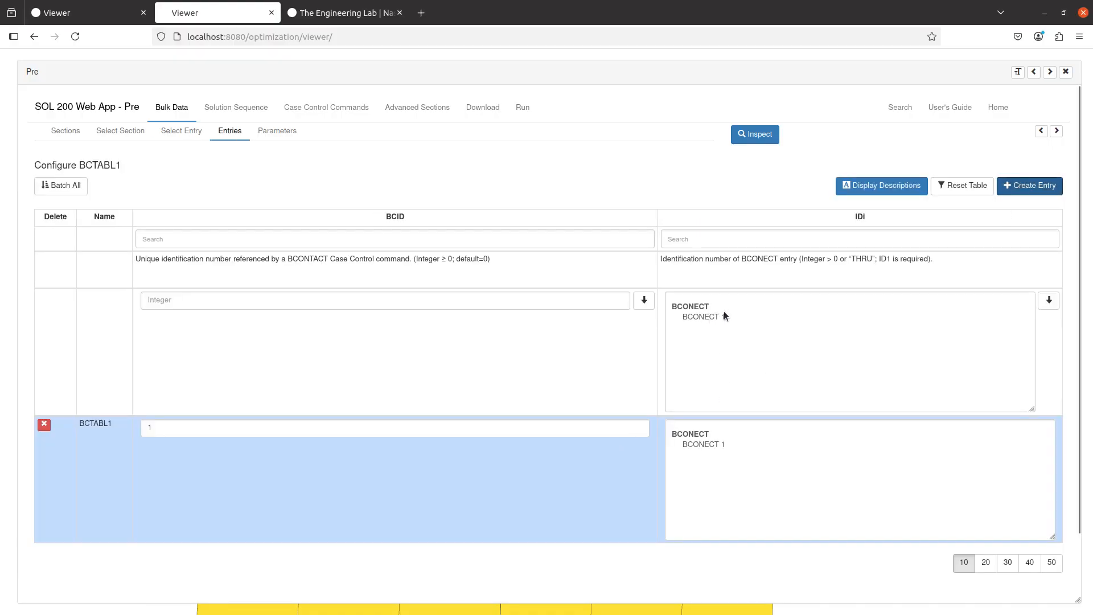
{"action": "left_click", "coordinate": [1025, 186]}
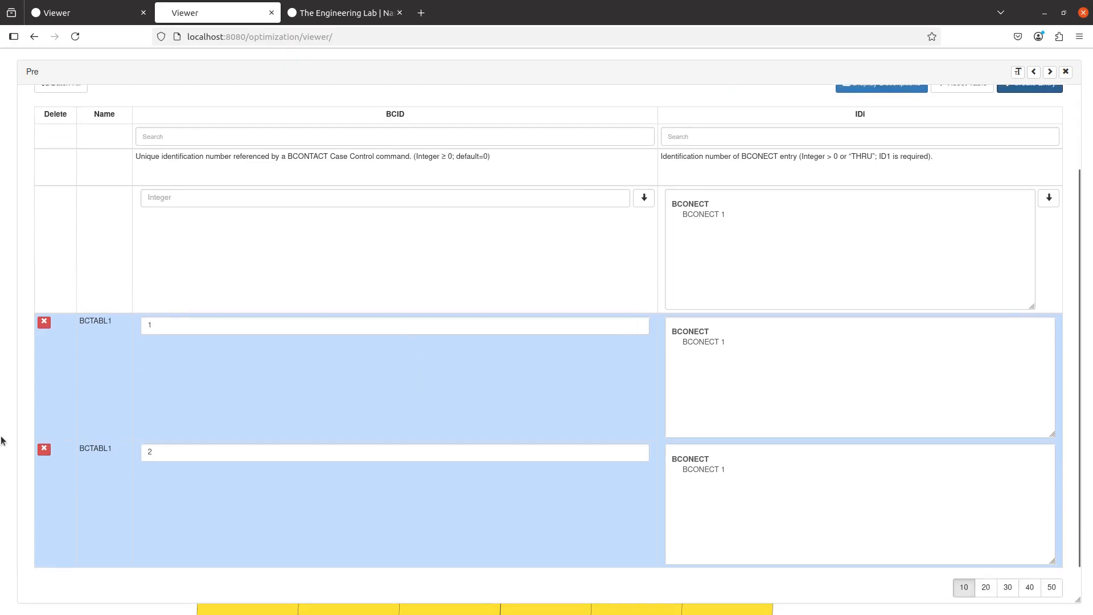
{"action": "left_click", "coordinate": [44, 449]}
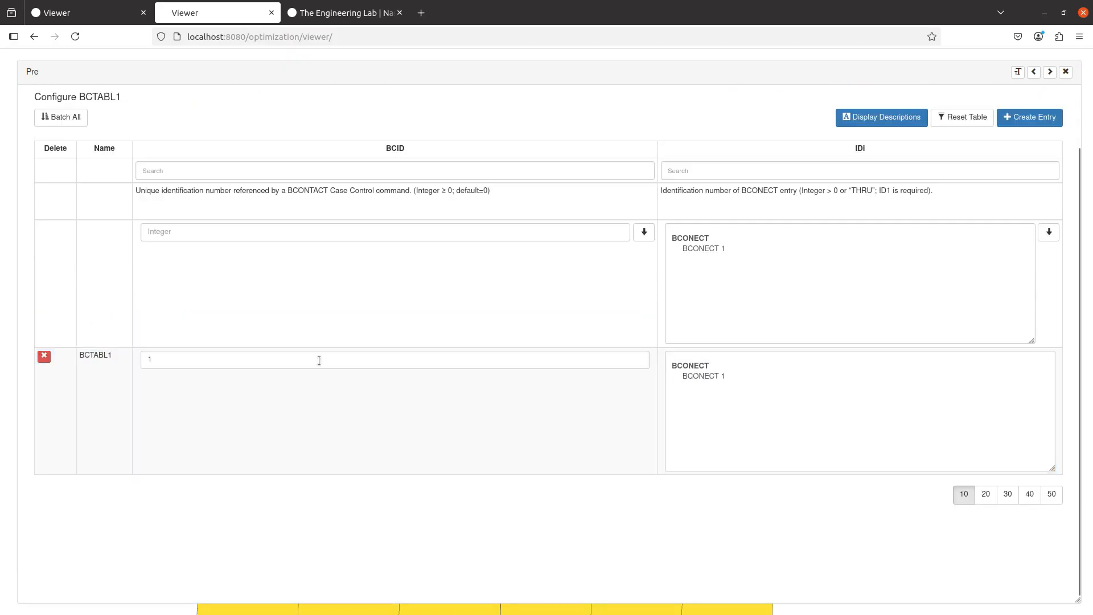
{"action": "left_click", "coordinate": [695, 374]}
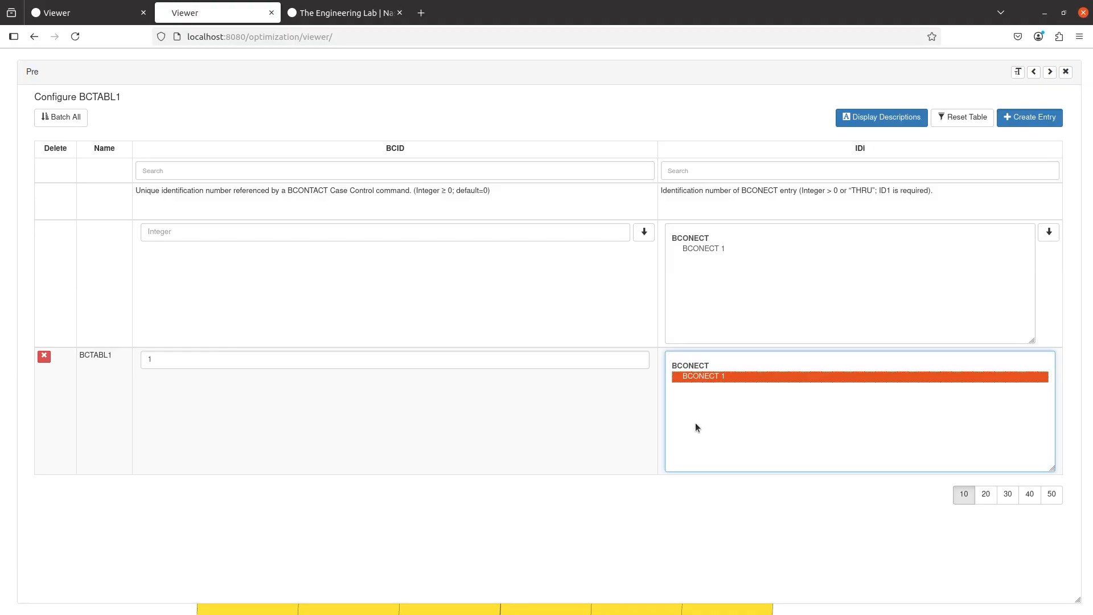
{"action": "scroll", "coordinate": [461, 281], "scroll_direction": "up", "scroll_amount": 2}
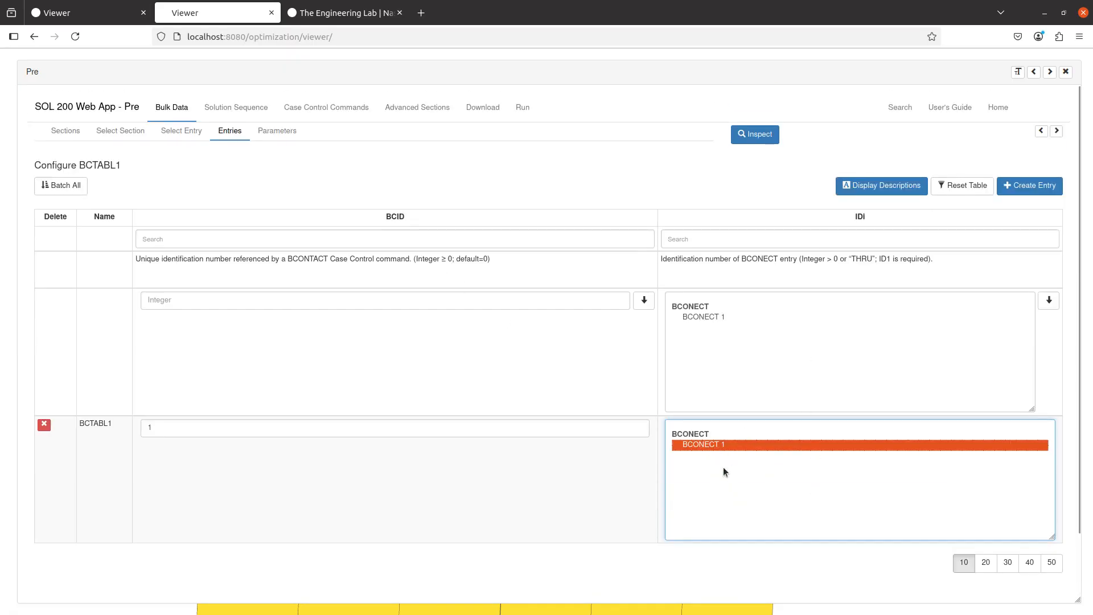
Add the BCONTACT case control command to SUBCASE 1 (With Contact), filtering the command list by "bcon".
{"action": "left_click", "coordinate": [337, 114]}
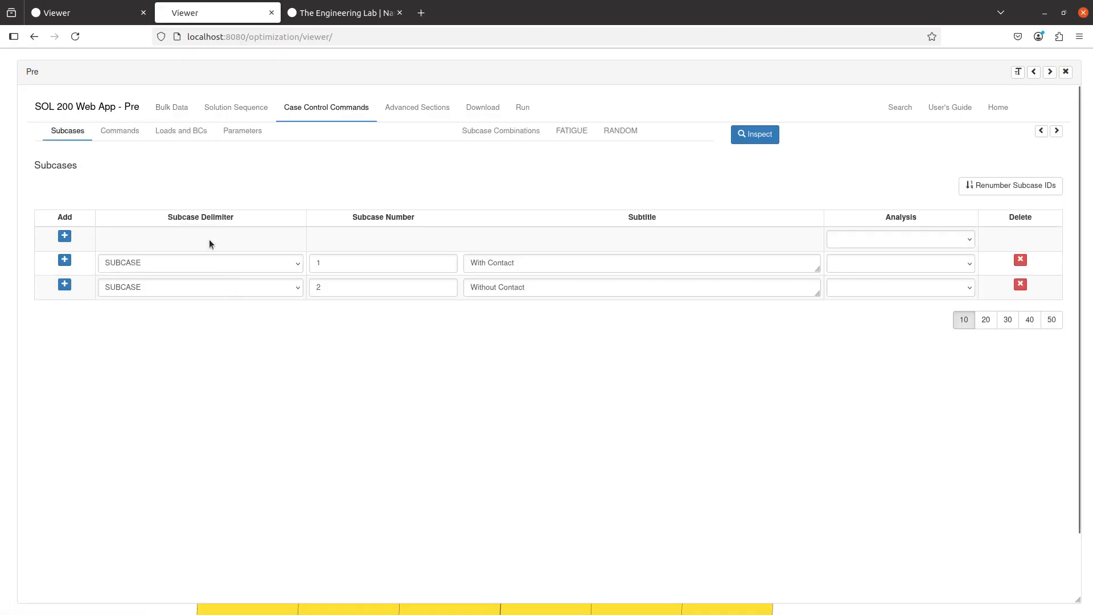
{"action": "left_click", "coordinate": [124, 137]}
{"action": "left_click", "coordinate": [248, 243]}
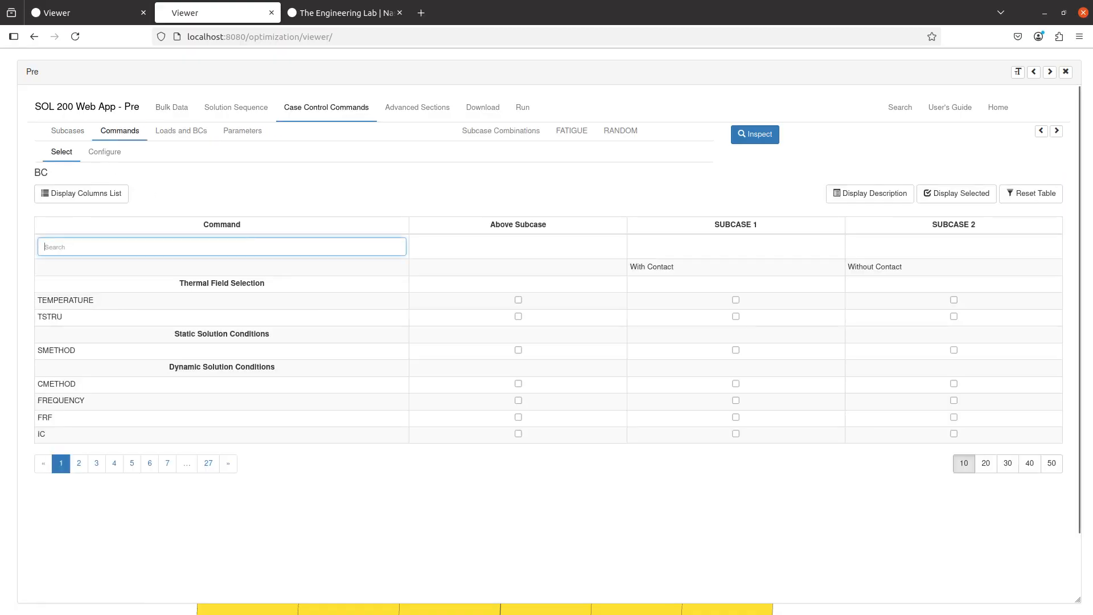
{"action": "type", "text": "bcon"}
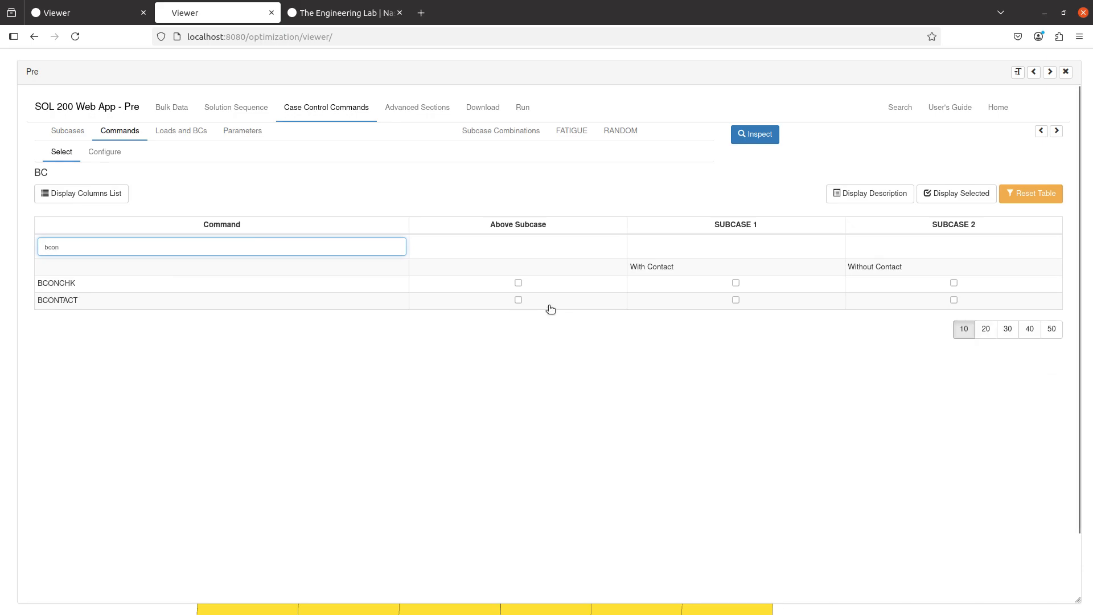
{"action": "left_click", "coordinate": [736, 299]}
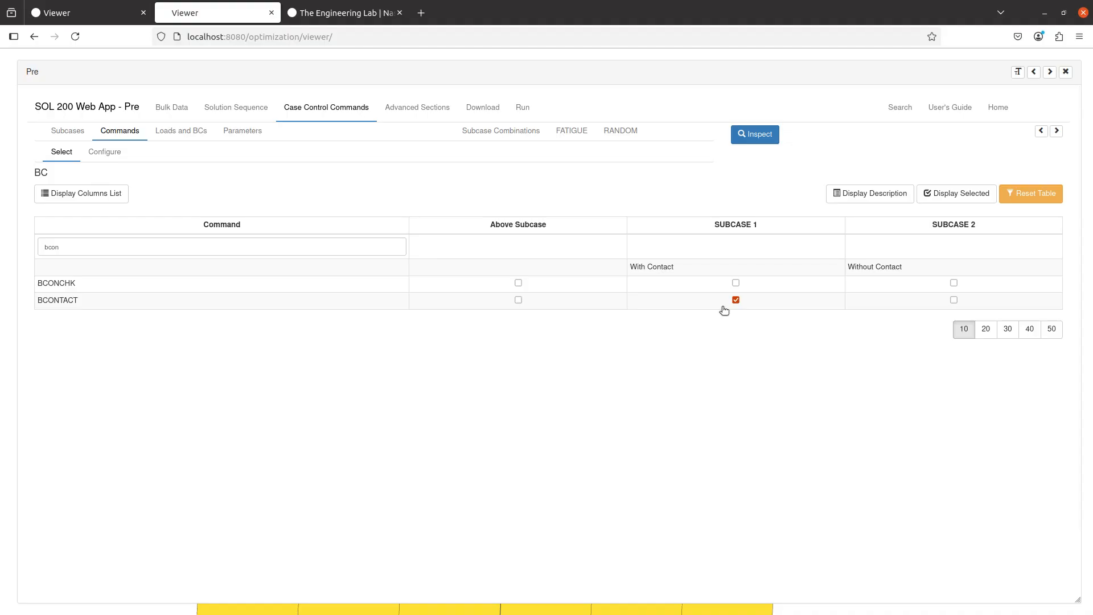
Configure the BCONTACT command of SUBCASE 1 to reference BCTABL1 - 1.
{"action": "left_click", "coordinate": [106, 152]}
{"action": "scroll", "coordinate": [144, 375], "scroll_direction": "down", "scroll_amount": 1}
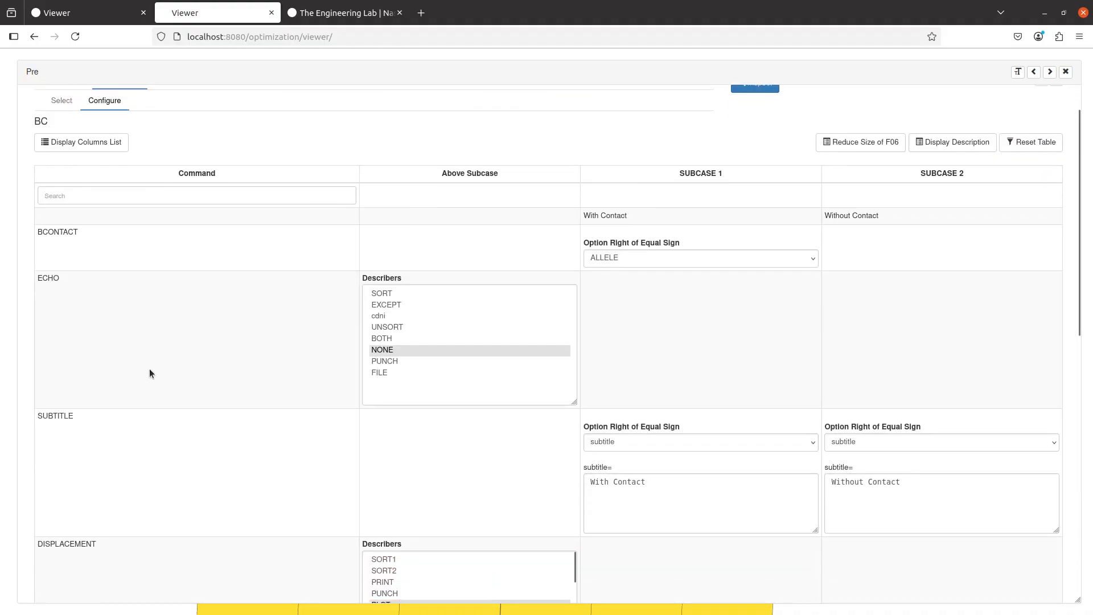
{"action": "left_click", "coordinate": [612, 264]}
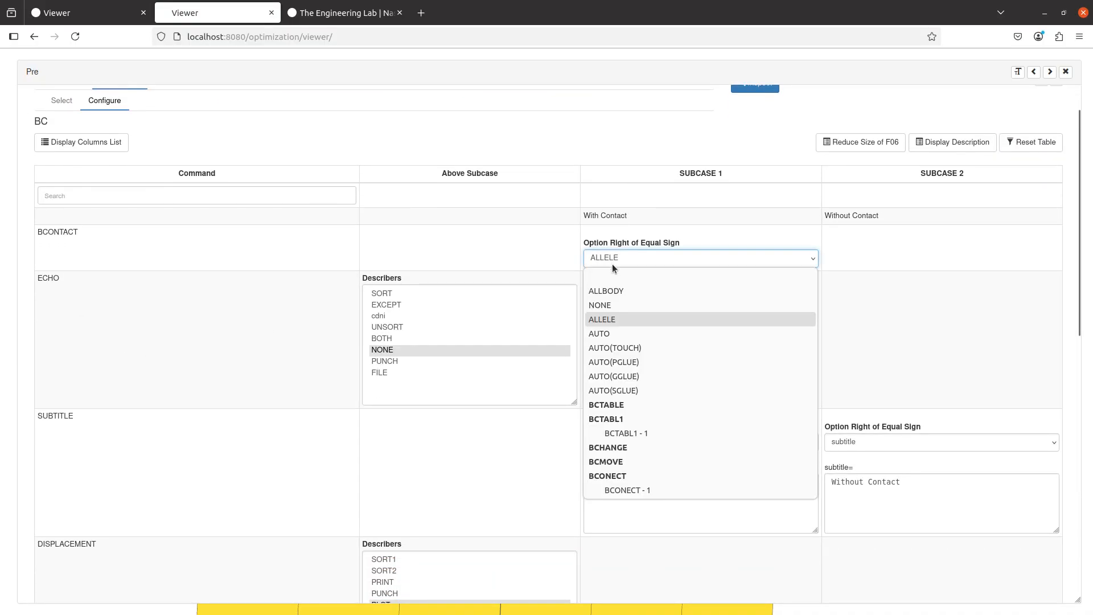
{"action": "left_click", "coordinate": [639, 435]}
{"action": "scroll", "coordinate": [653, 364], "scroll_direction": "up", "scroll_amount": 1}
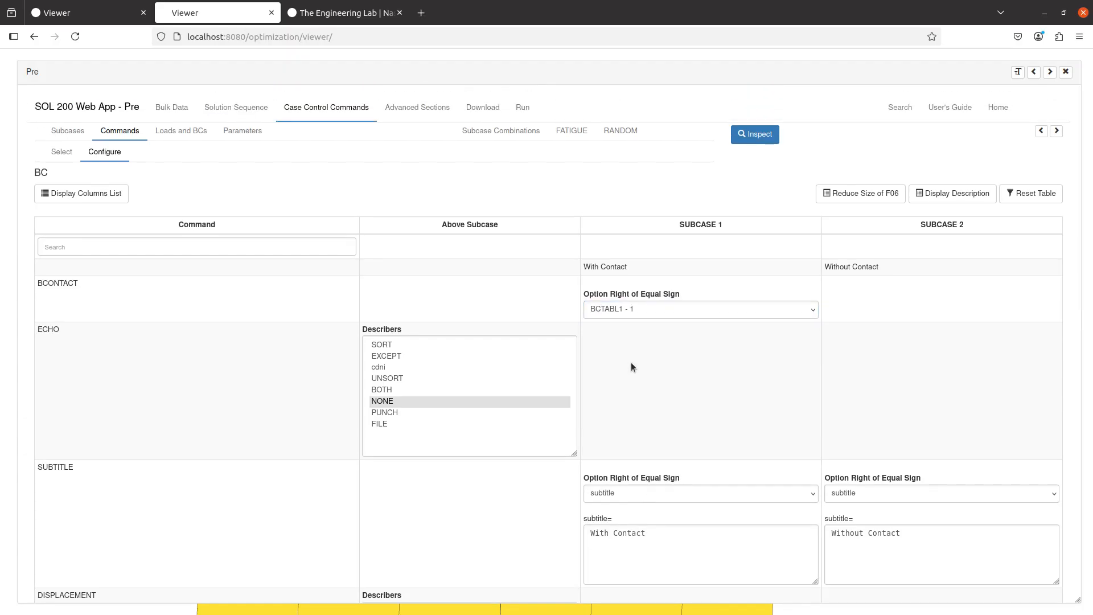
Upload the BDF for an immediate run and start the MSC Nastran job on model.bdf.
{"action": "left_click", "coordinate": [483, 108]}
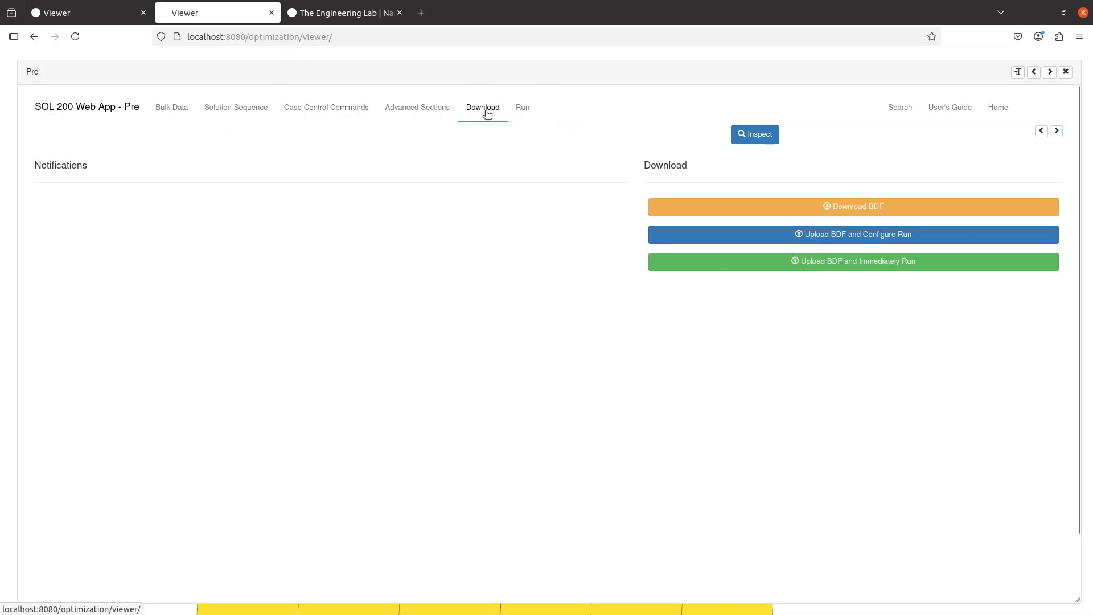
{"action": "left_click", "coordinate": [743, 260]}
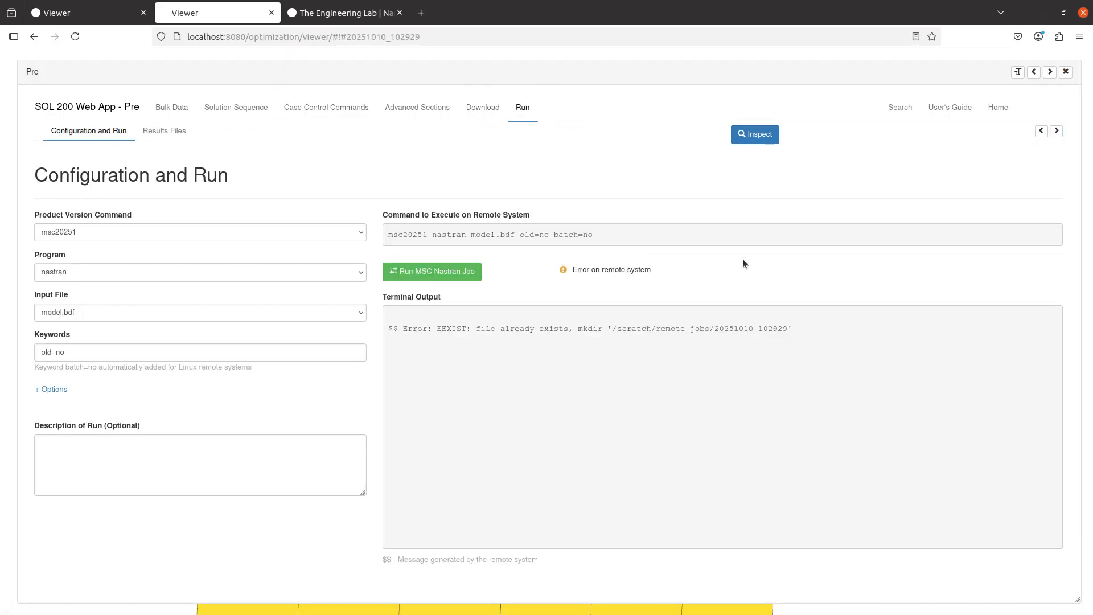
{"action": "left_click", "coordinate": [467, 277]}
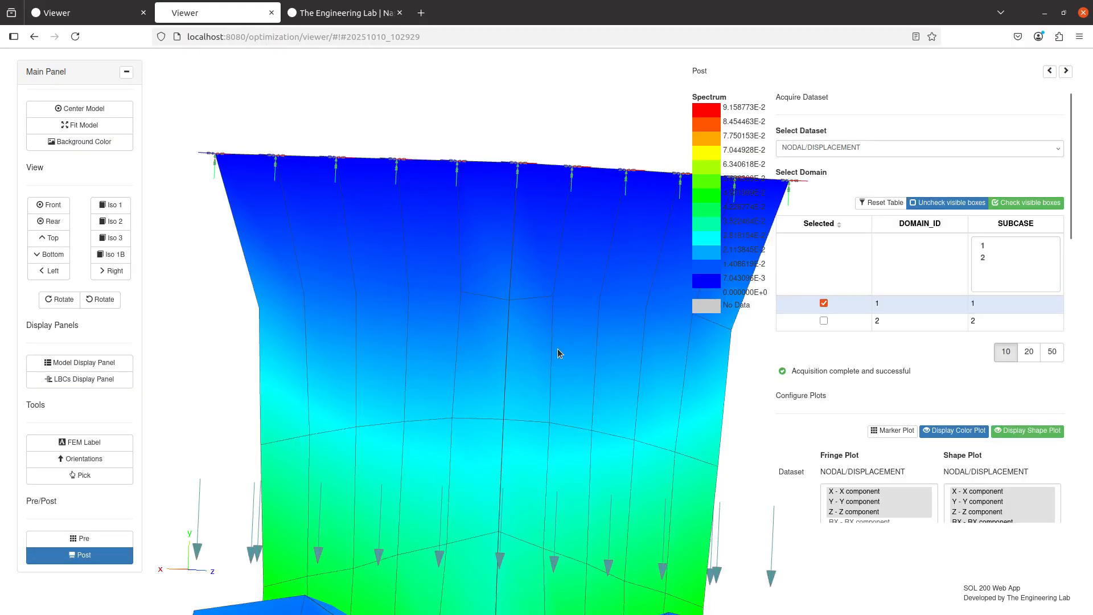
Set the scale factor of the SUBCASE 1 displacement shape plot to 1.
{"action": "scroll", "coordinate": [519, 348], "scroll_direction": "down", "scroll_amount": 5}
{"action": "left_click_drag", "start_coordinate": [519, 347], "coordinate": [255, 421]}
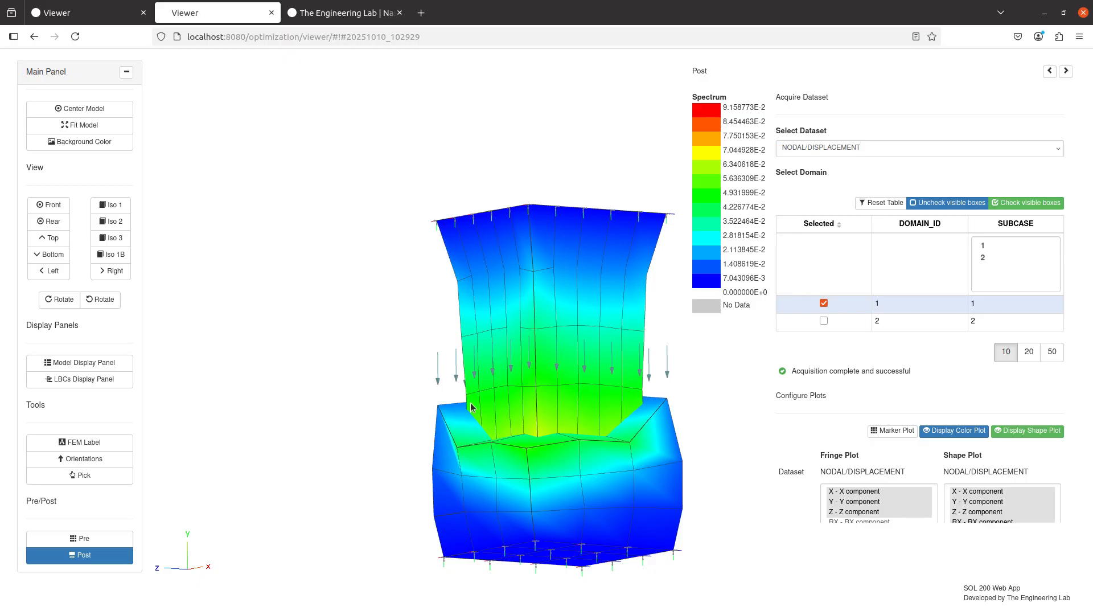
{"action": "scroll", "coordinate": [885, 407], "scroll_direction": "down", "scroll_amount": 4}
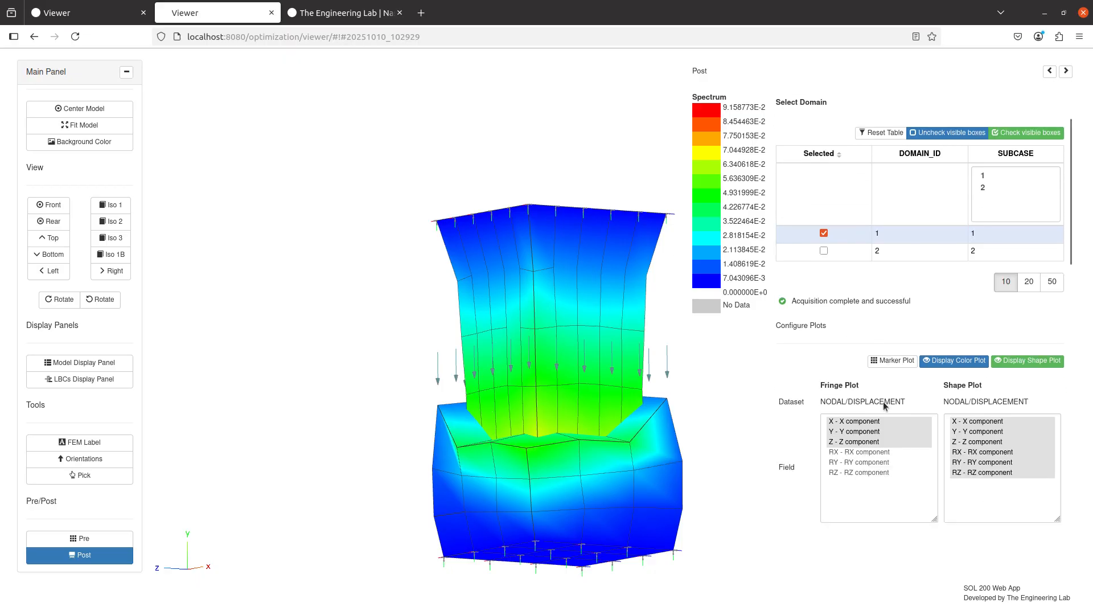
{"action": "left_click", "coordinate": [964, 393]}
{"action": "left_click_drag", "start_coordinate": [964, 394], "coordinate": [943, 390]}
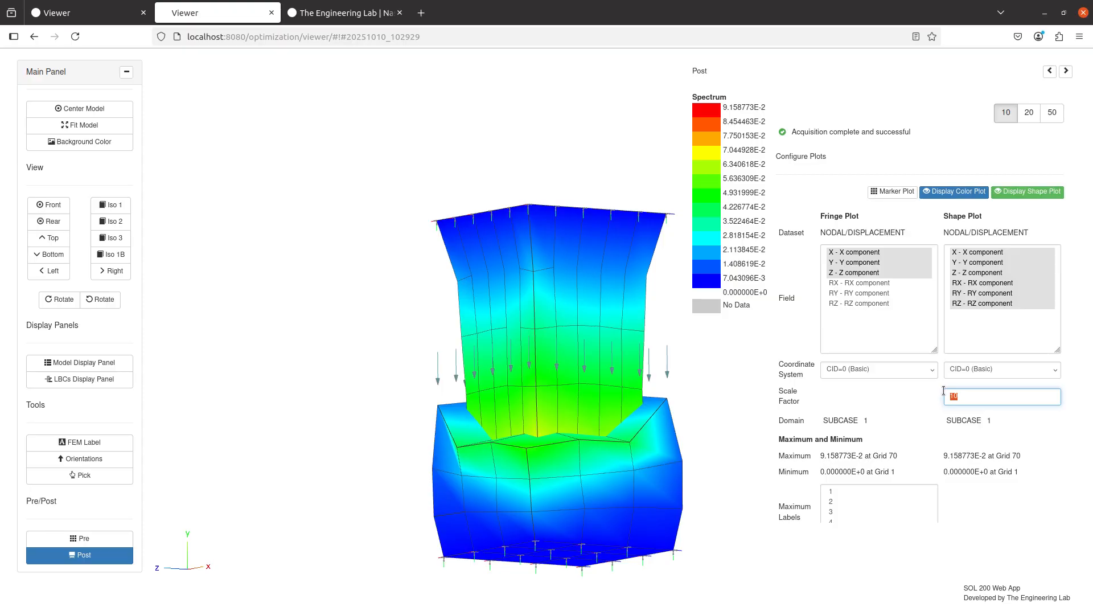
{"action": "type", "text": "1"}
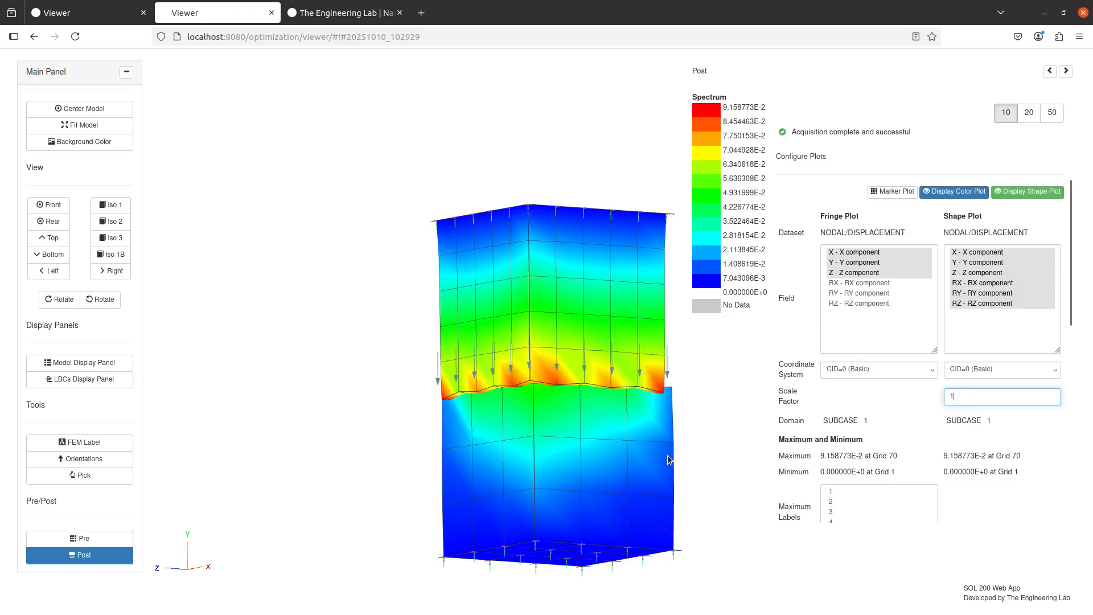
Compare the deformed and undeformed shapes of the two blocks in the front view by toggling the shape plot.
{"action": "left_click_drag", "start_coordinate": [601, 471], "coordinate": [622, 498]}
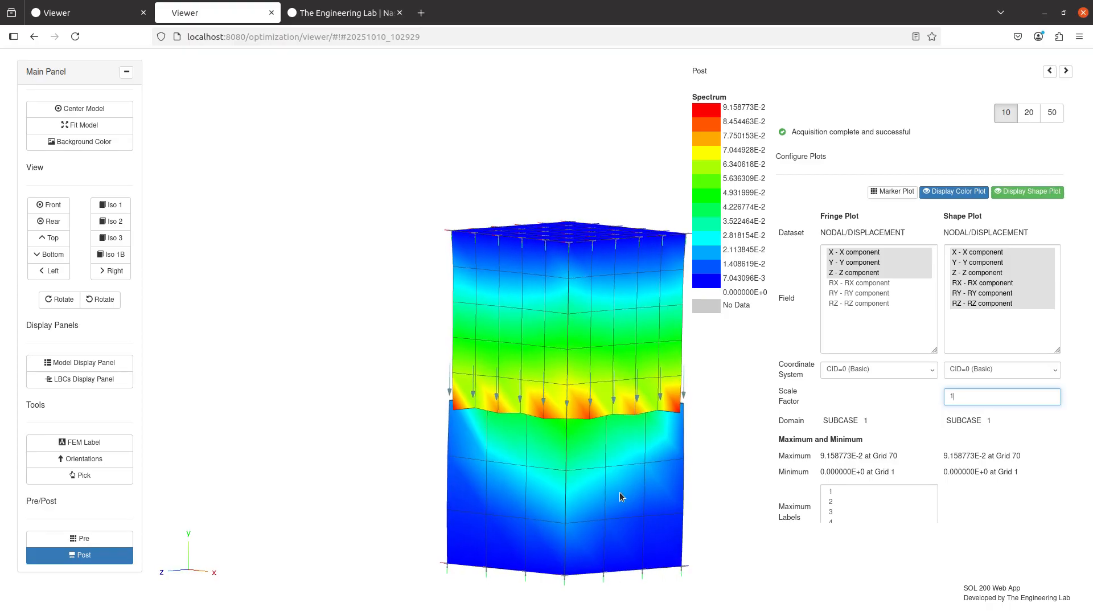
{"action": "left_click", "coordinate": [35, 211]}
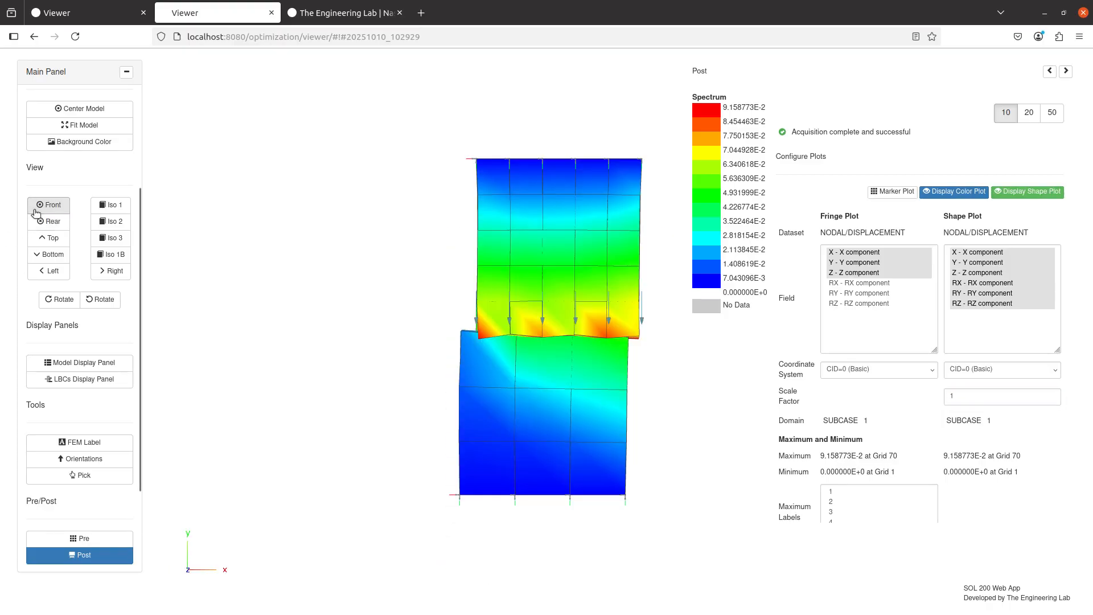
{"action": "scroll", "coordinate": [399, 323], "scroll_direction": "up", "scroll_amount": 3}
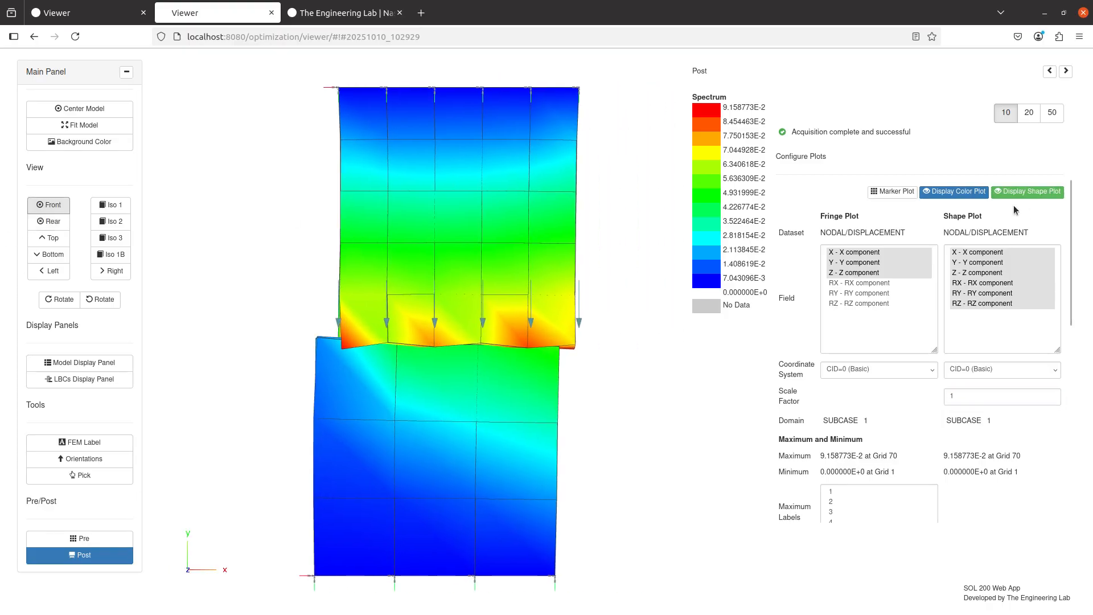
{"action": "left_click", "coordinate": [1021, 194]}
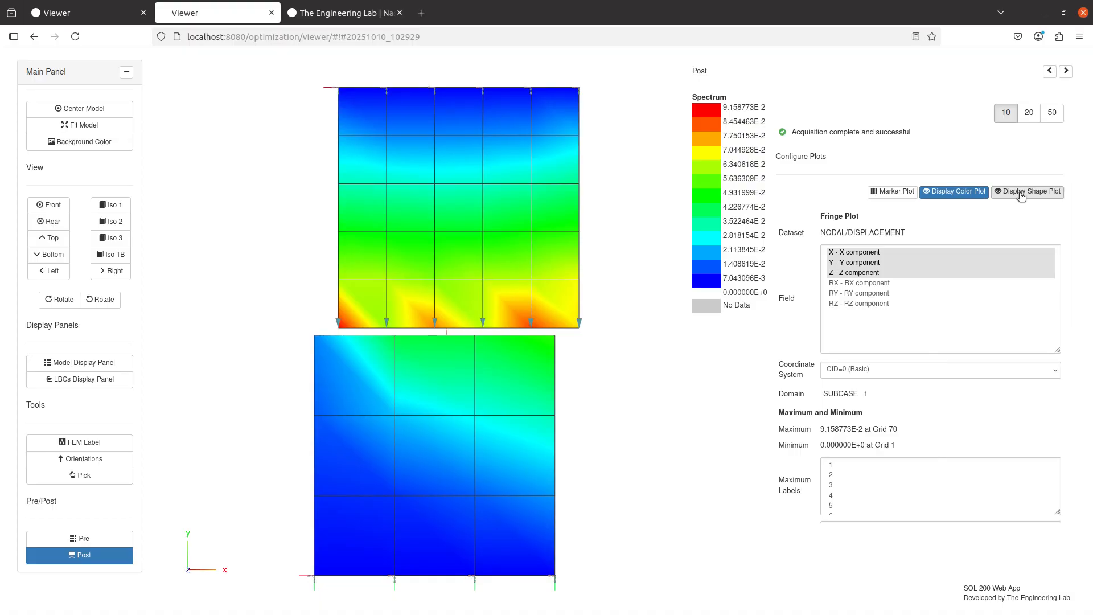
{"action": "left_click", "coordinate": [1022, 193]}
Examine the deformed contact interface between the two blocks from several angles and close up.
{"action": "left_click_drag", "start_coordinate": [401, 402], "coordinate": [416, 404]}
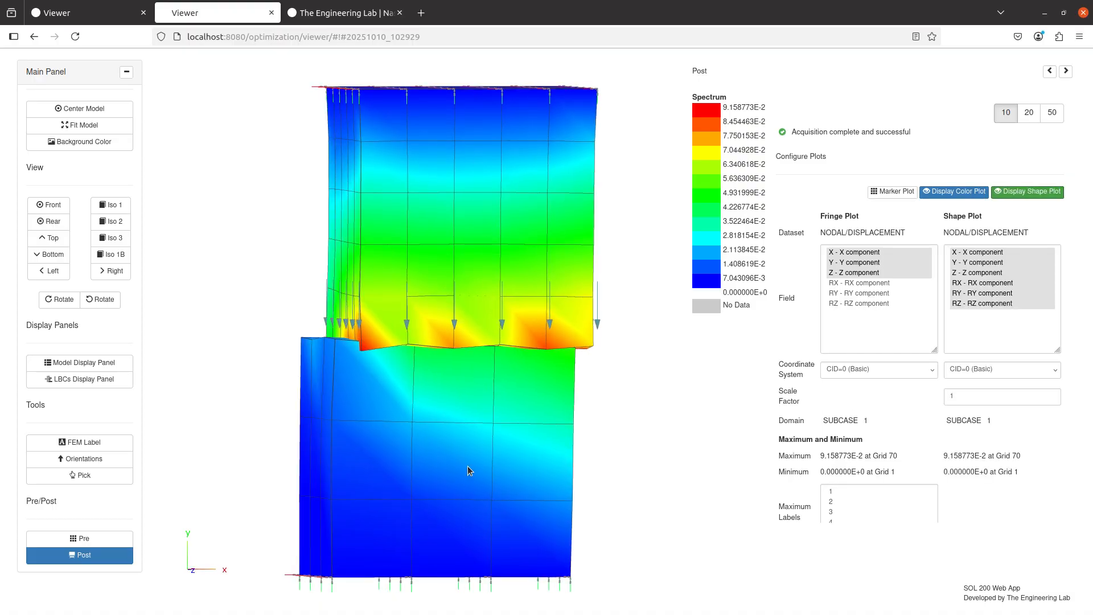
{"action": "left_click_drag", "start_coordinate": [483, 471], "coordinate": [449, 472]}
{"action": "left_click_drag", "start_coordinate": [490, 394], "coordinate": [715, 403]}
{"action": "scroll", "coordinate": [458, 373], "scroll_direction": "up", "scroll_amount": 5}
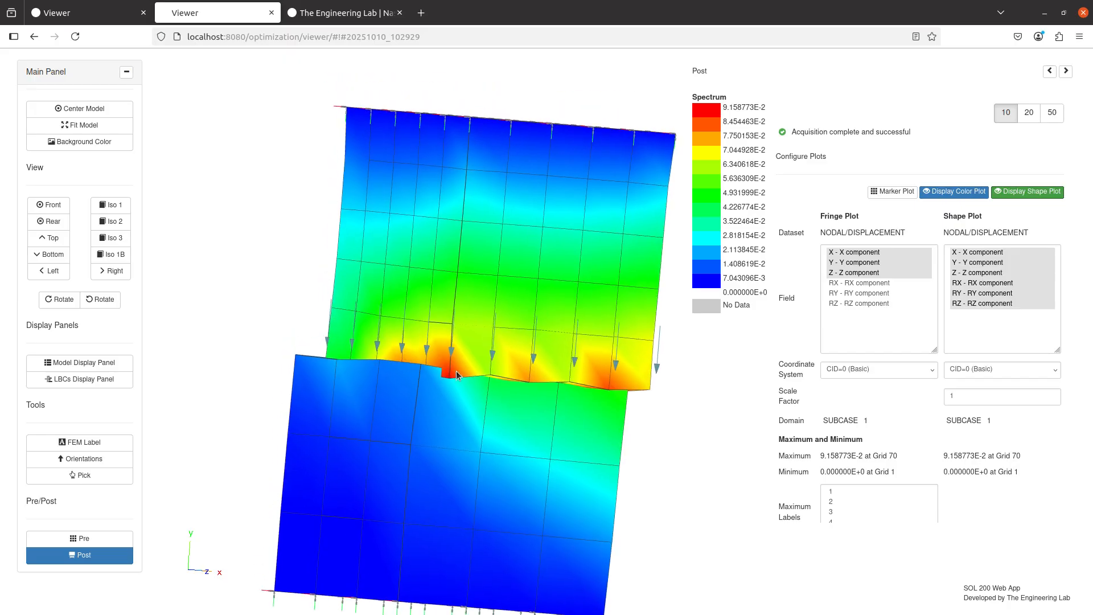
{"action": "left_click_drag", "start_coordinate": [465, 386], "coordinate": [375, 376]}
Compare the gap between the undeformed blocks with the deformed contact edge in a front close-up, and inspect the upper block's corner nodes.
{"action": "left_click", "coordinate": [71, 204]}
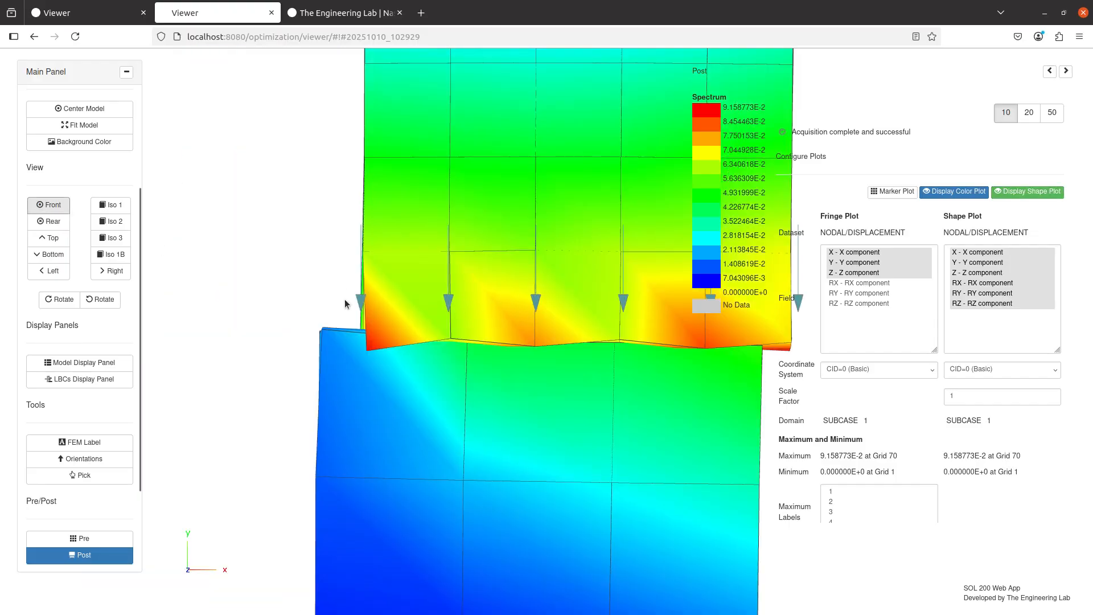
{"action": "left_click", "coordinate": [1057, 193]}
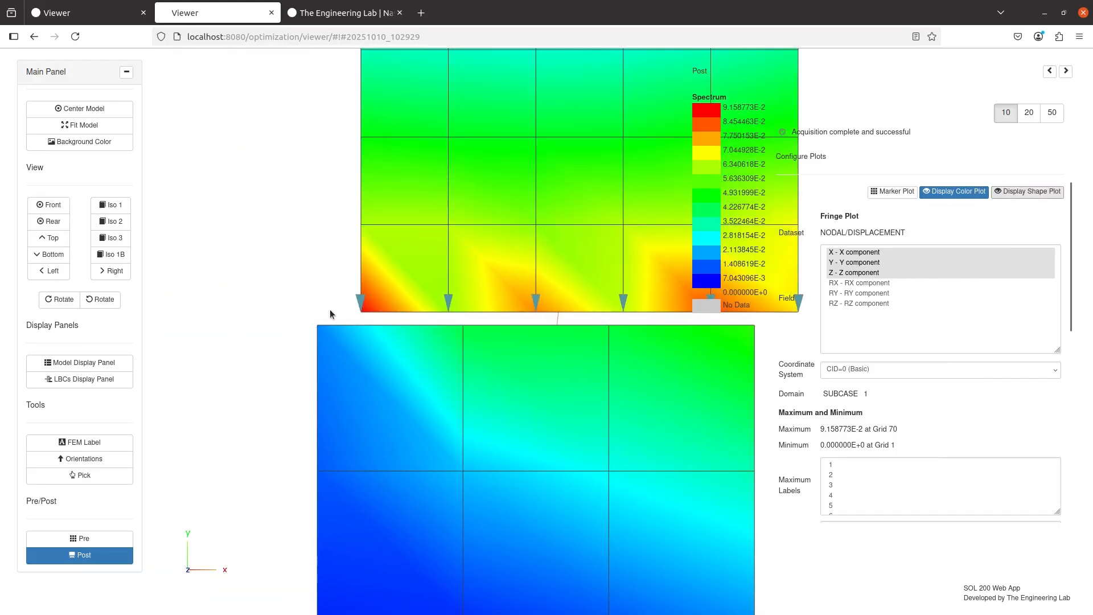
{"action": "left_click_drag", "start_coordinate": [461, 317], "coordinate": [234, 304]}
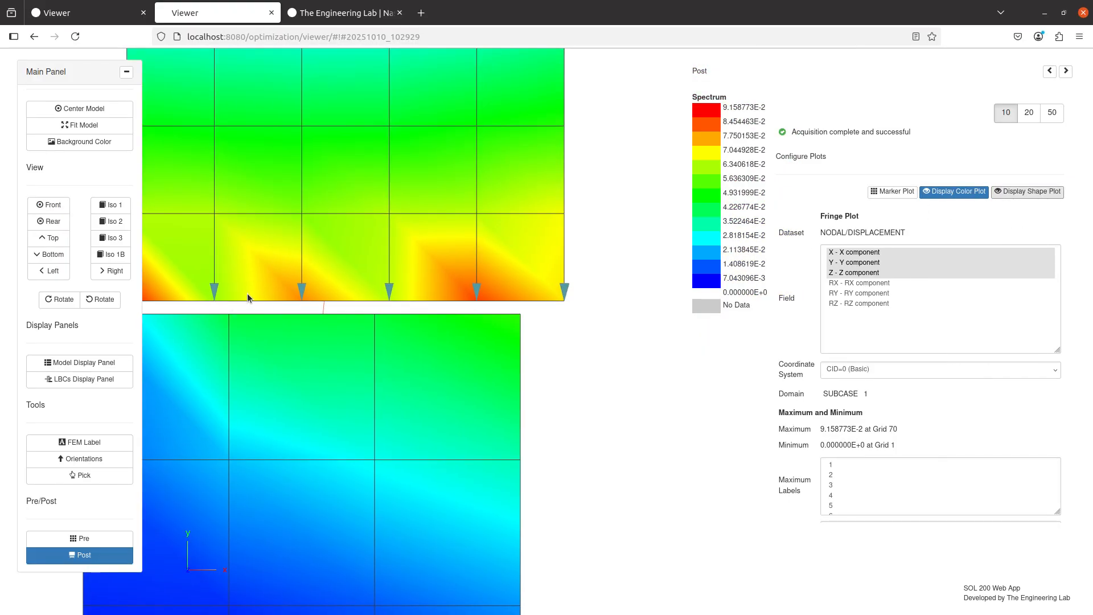
{"action": "left_click", "coordinate": [1027, 191]}
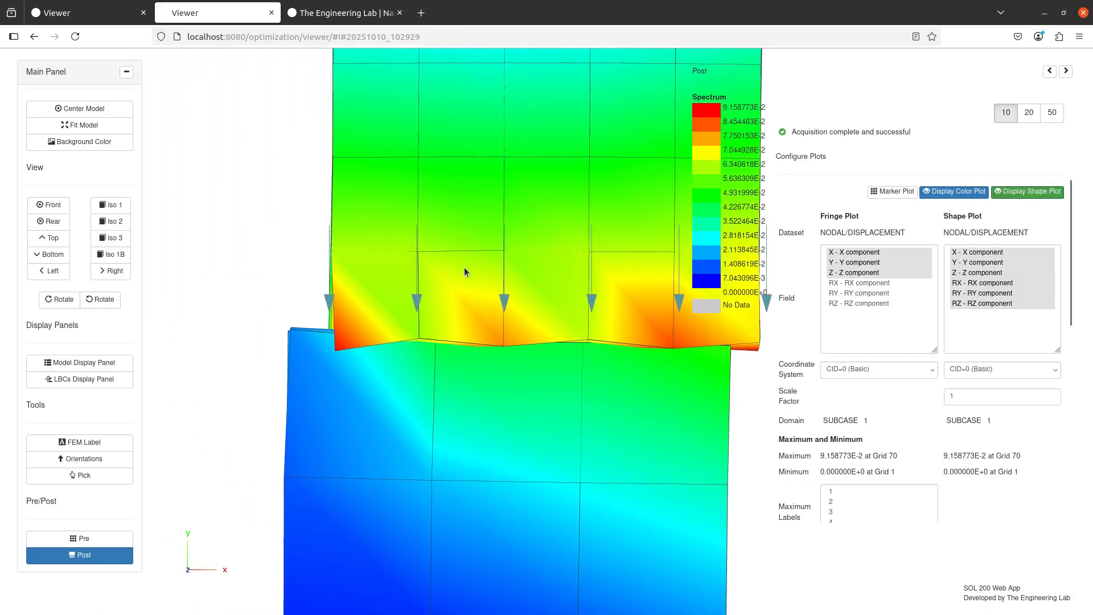
{"action": "scroll", "coordinate": [391, 351], "scroll_direction": "up", "scroll_amount": 2}
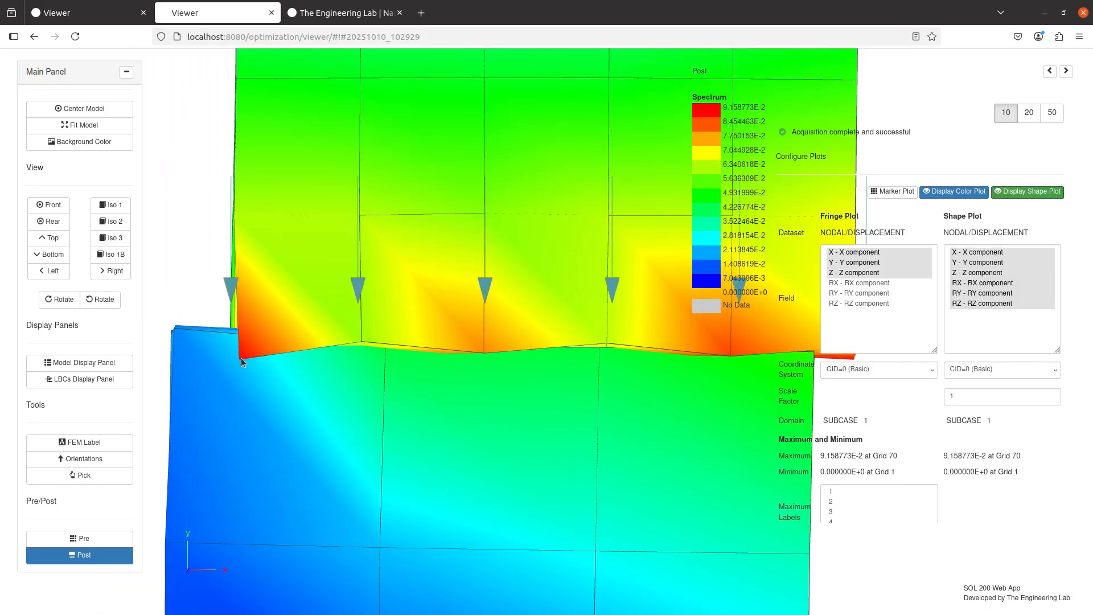
{"action": "left_click_drag", "start_coordinate": [341, 375], "coordinate": [225, 366]}
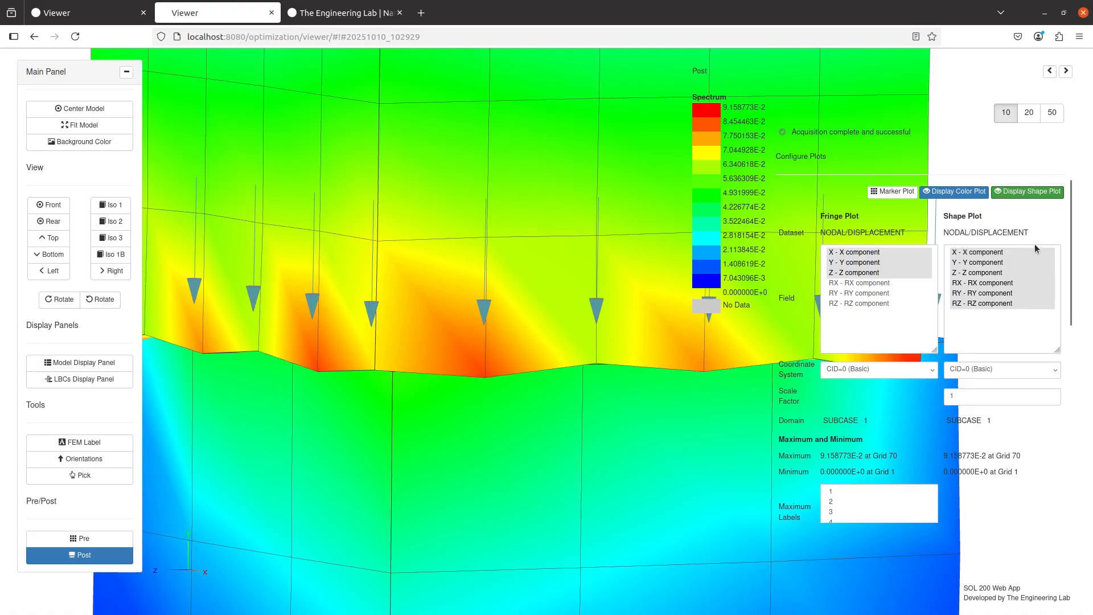
Switch to the Nonlinear User's Guide PDF and search from Chapter 9, Contact, for "poor".
{"action": "key", "text": "alt+Tab"}
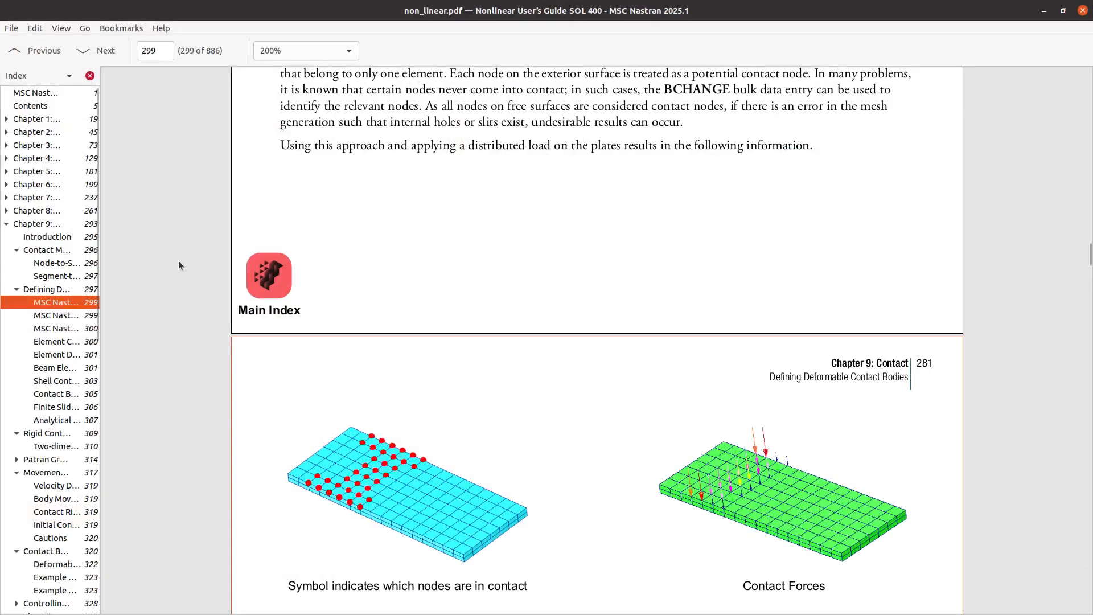
{"action": "left_click", "coordinate": [71, 225]}
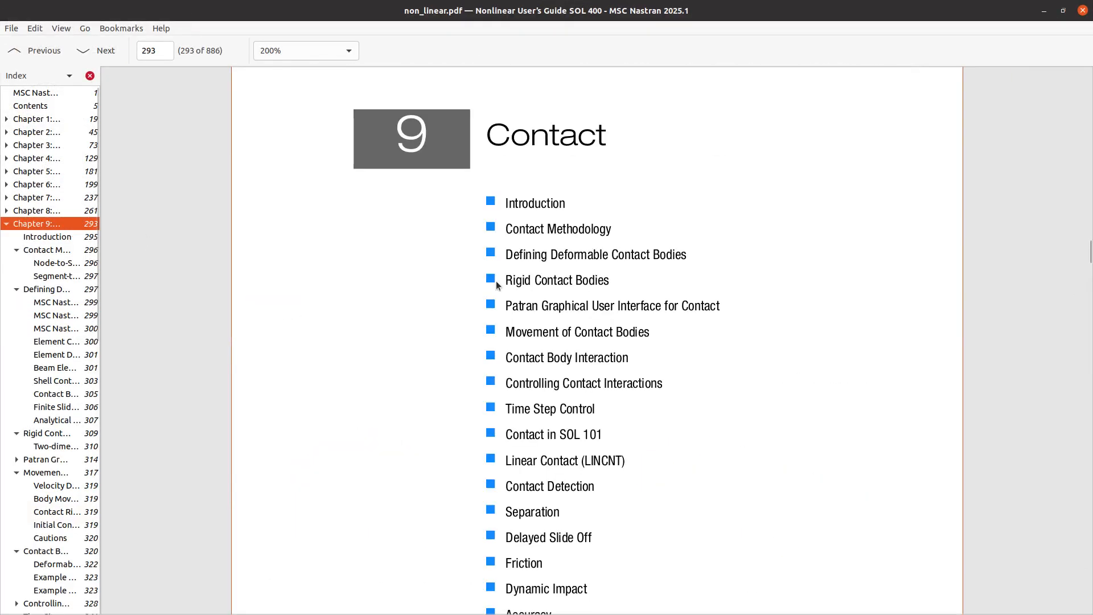
{"action": "key", "text": "ctrl+f"}
{"action": "type", "text": "poor"}
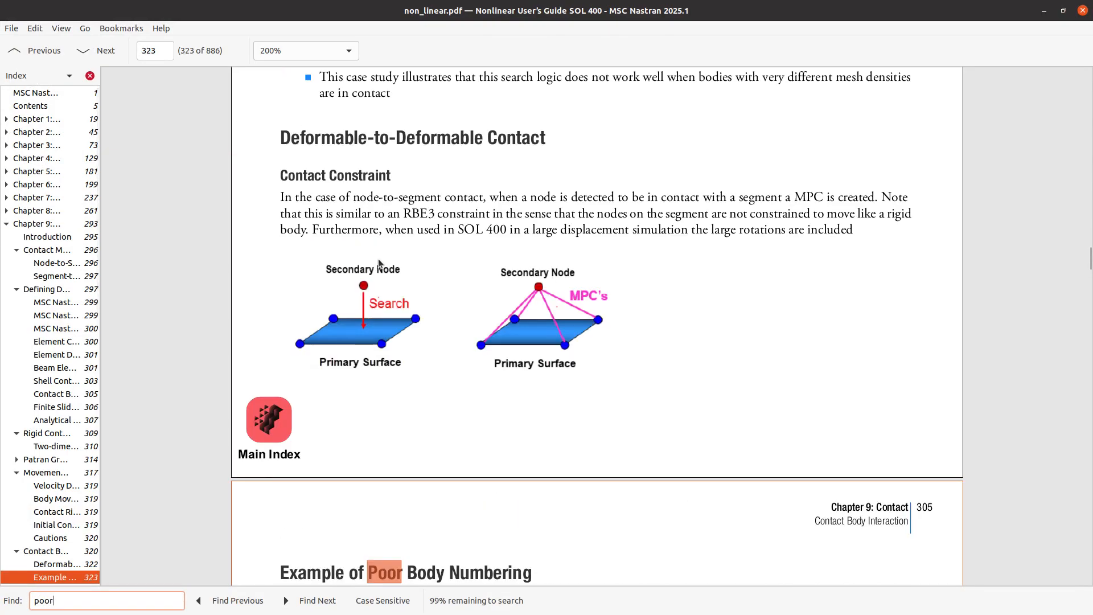
Examine the examples of poor and proper body numbering, comparing a secondary body with a coarser mesh to one with a finer mesh.
{"action": "scroll", "coordinate": [487, 467], "scroll_direction": "down", "scroll_amount": 5}
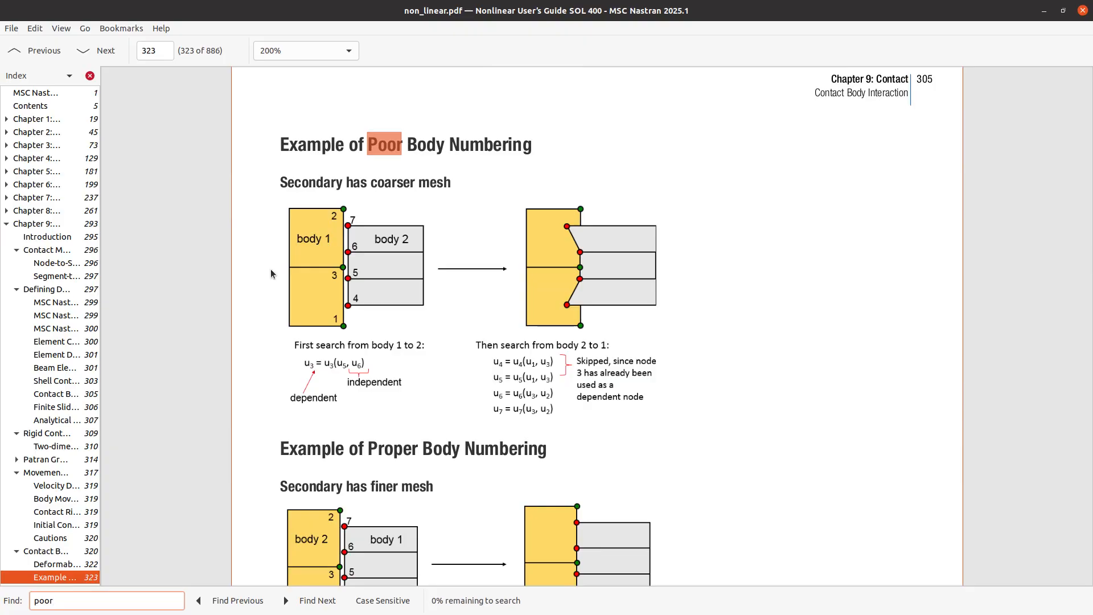
{"action": "scroll", "coordinate": [417, 357], "scroll_direction": "down", "scroll_amount": 3}
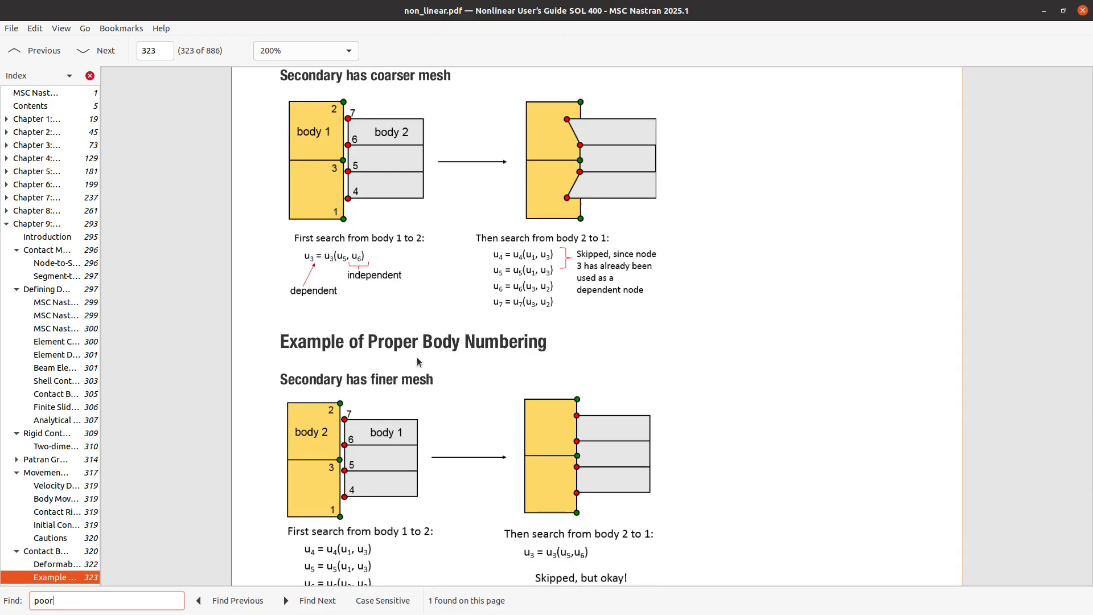
{"action": "scroll", "coordinate": [421, 353], "scroll_direction": "down", "scroll_amount": 10}
{"action": "scroll", "coordinate": [421, 354], "scroll_direction": "down", "scroll_amount": 4}
{"action": "scroll", "coordinate": [419, 350], "scroll_direction": "up", "scroll_amount": 10}
{"action": "scroll", "coordinate": [419, 350], "scroll_direction": "down", "scroll_amount": 6}
Return to the SOL 200 Web App and close the post-processing results to show the plain model.
{"action": "left_click_drag", "start_coordinate": [483, 16], "coordinate": [1092, 342]}
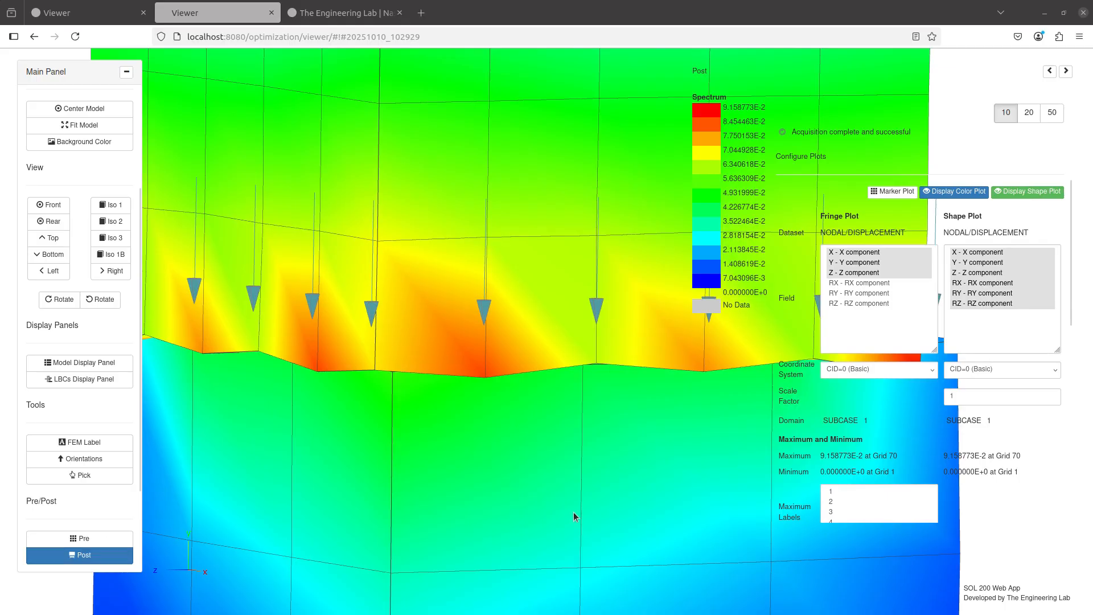
{"action": "left_click", "coordinate": [63, 554]}
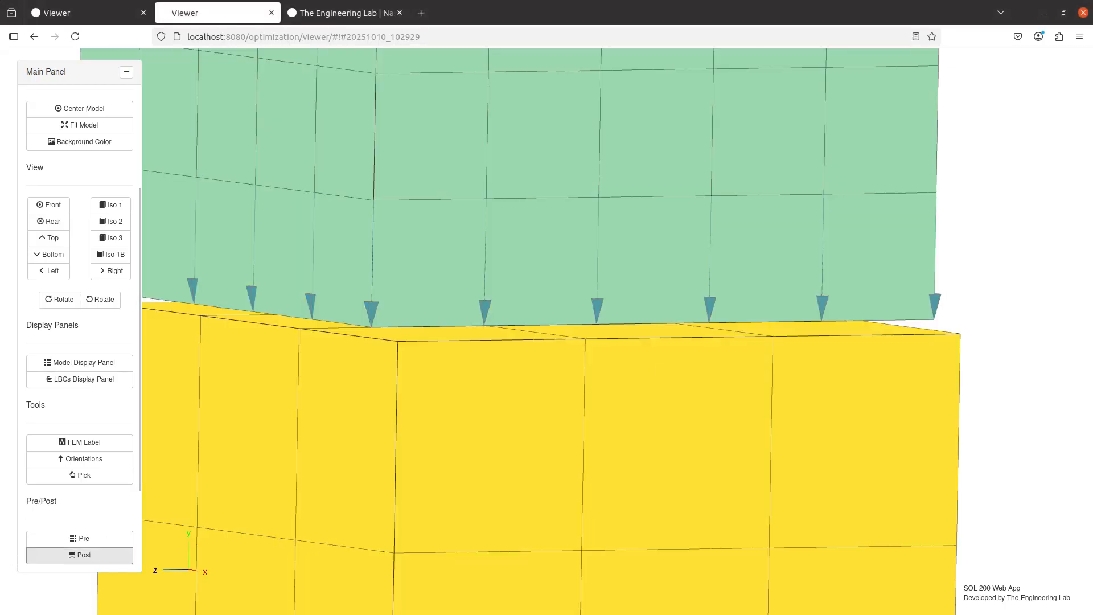
Switch to the PowerPoint contact diagram and deselect the SUBCASE i text box to view the reference chain.
{"action": "left_click", "coordinate": [1092, 312]}
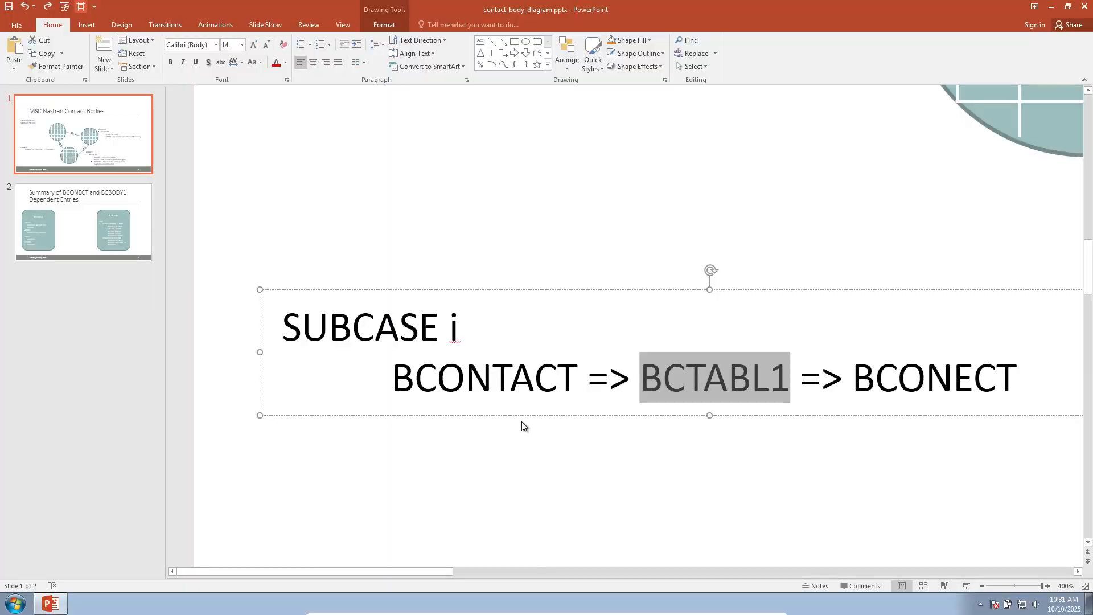
{"action": "left_click", "coordinate": [565, 493]}
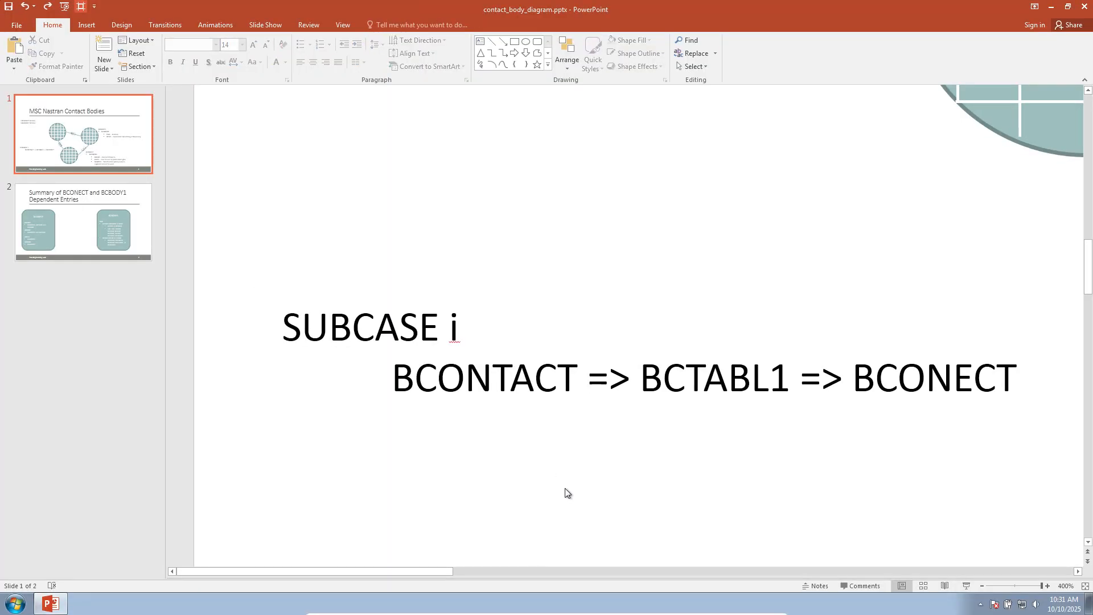
Start the slide show and mark the lower-right contact link, BCONPRG, IGLUE and the ISEARCH line with the red pen.
{"action": "scroll", "coordinate": [565, 492], "scroll_direction": "down", "scroll_amount": 7}
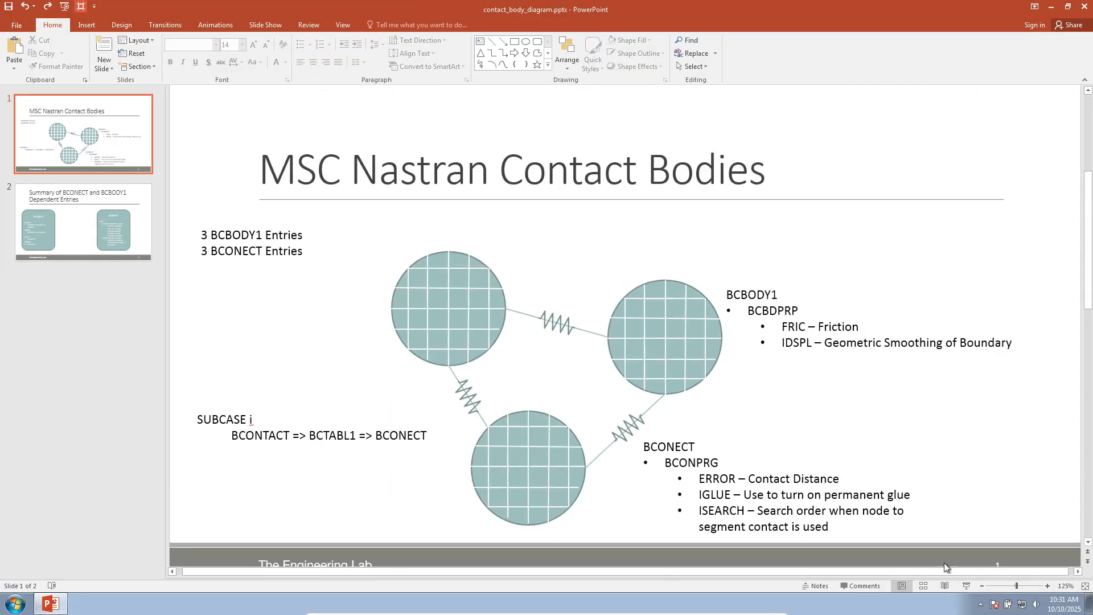
{"action": "left_click", "coordinate": [965, 585]}
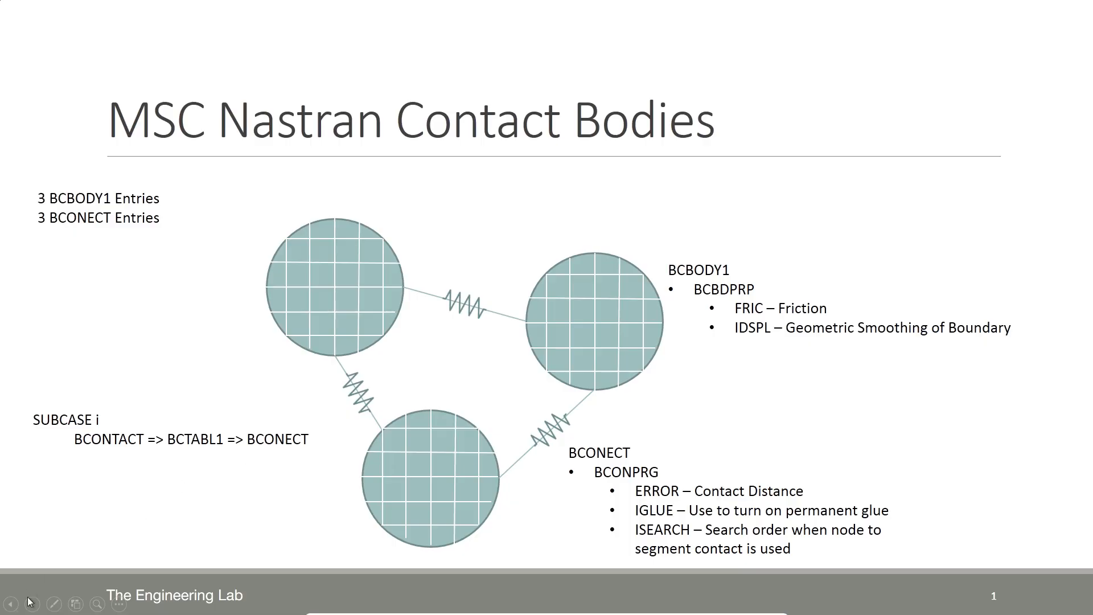
{"action": "left_click", "coordinate": [55, 603]}
{"action": "left_click", "coordinate": [91, 506]}
{"action": "mouse_move", "coordinate": [562, 389]}
{"action": "left_mouse_down"}
{"action": "mouse_move", "coordinate": [489, 498]}
{"action": "mouse_move", "coordinate": [606, 386]}
{"action": "left_mouse_up"}
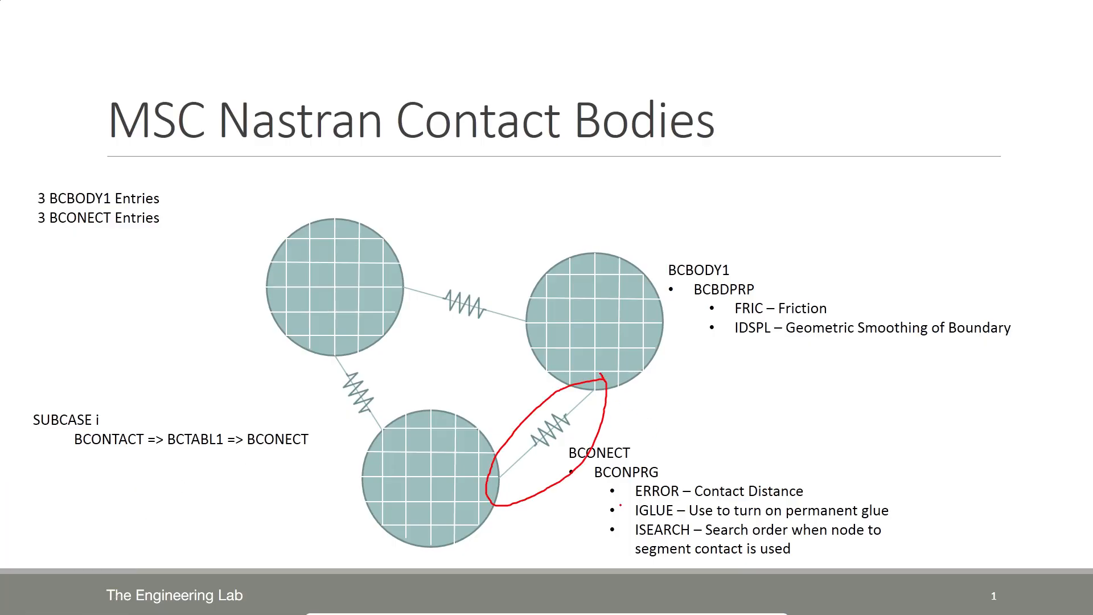
{"action": "left_click_drag", "start_coordinate": [591, 466], "coordinate": [648, 487]}
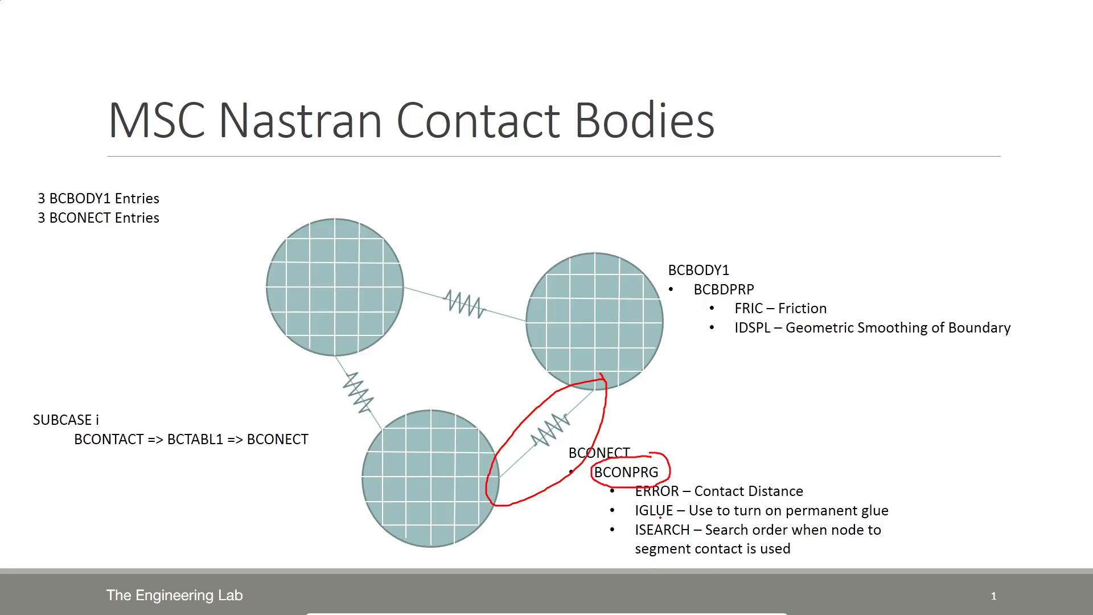
{"action": "mouse_move", "coordinate": [660, 553]}
{"action": "left_mouse_down"}
{"action": "mouse_move", "coordinate": [867, 545]}
{"action": "mouse_move", "coordinate": [823, 517]}
{"action": "mouse_move", "coordinate": [643, 511]}
{"action": "left_mouse_up"}
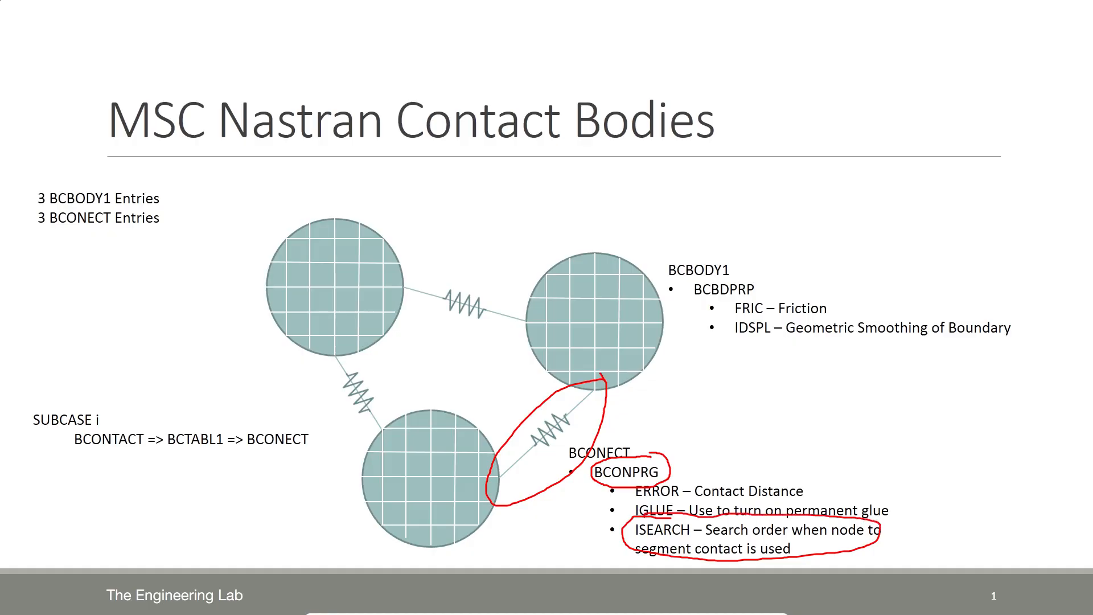
Switch to the SOL 200 Web App and open the BCONPRG bulk data entry for configuration.
{"action": "key", "text": "alt+Tab"}
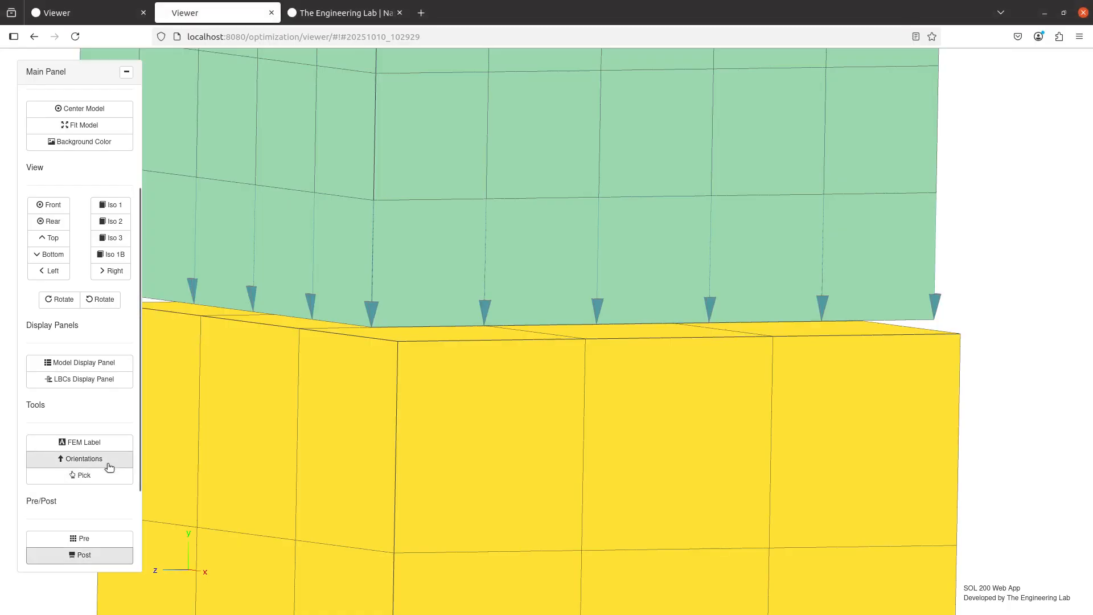
{"action": "left_click", "coordinate": [108, 539]}
{"action": "left_click", "coordinate": [177, 115]}
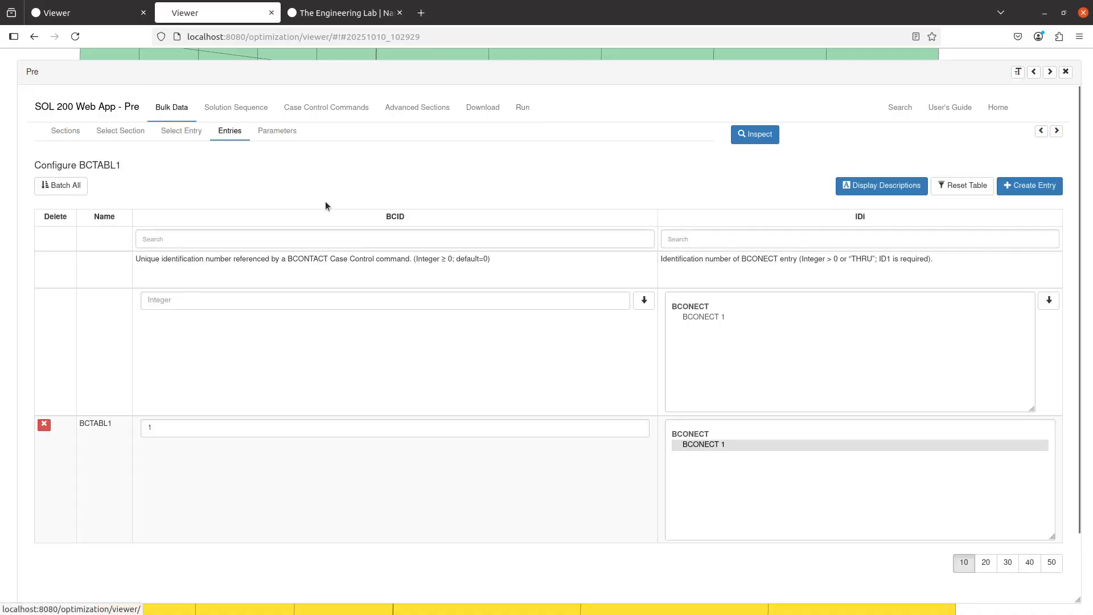
{"action": "left_click", "coordinate": [181, 131]}
{"action": "double_click", "coordinate": [398, 233]}
{"action": "type", "text": "bconprg"}
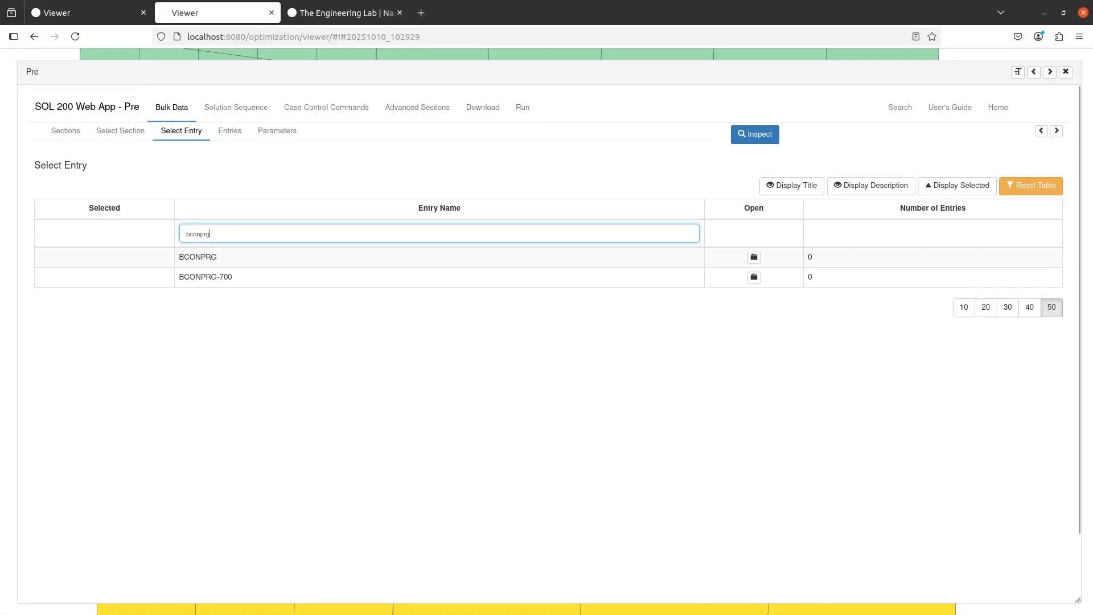
{"action": "left_click", "coordinate": [754, 257]}
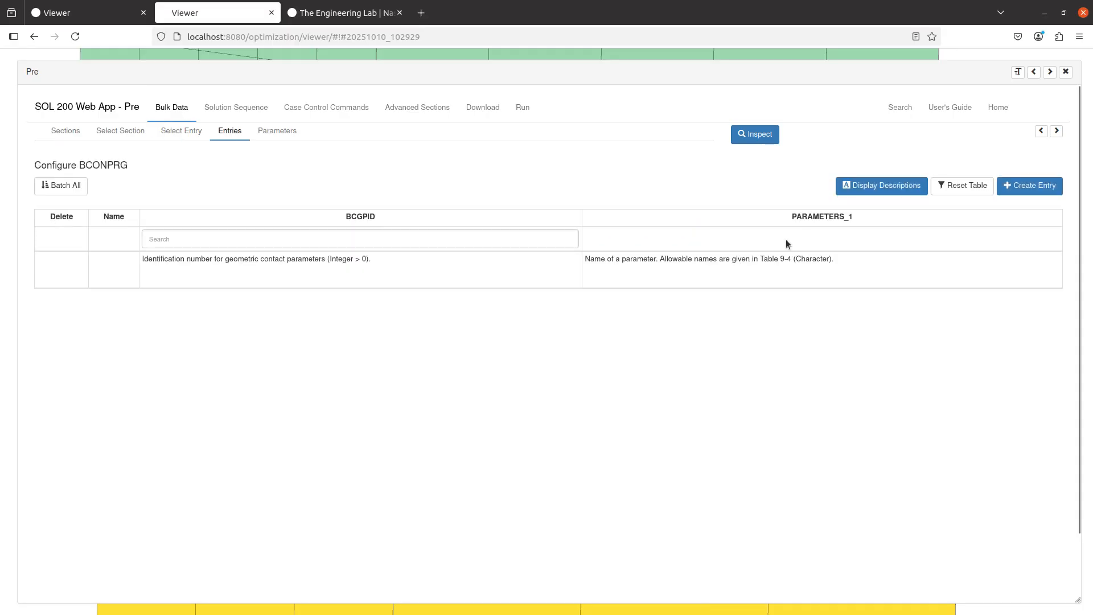
Create a BCONPRG entry with the ISEARCH parameter set to 2, letting the program decide the single search order.
{"action": "left_click", "coordinate": [1019, 186]}
{"action": "left_click", "coordinate": [534, 308]}
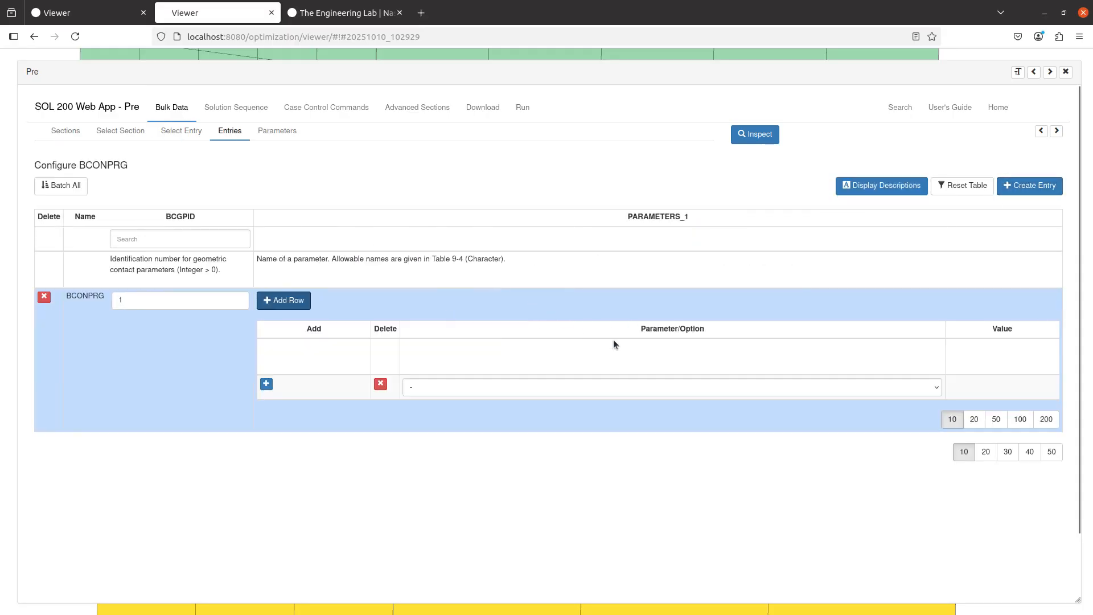
{"action": "left_click", "coordinate": [632, 387]}
{"action": "scroll", "coordinate": [152, 258], "scroll_direction": "down", "scroll_amount": 5}
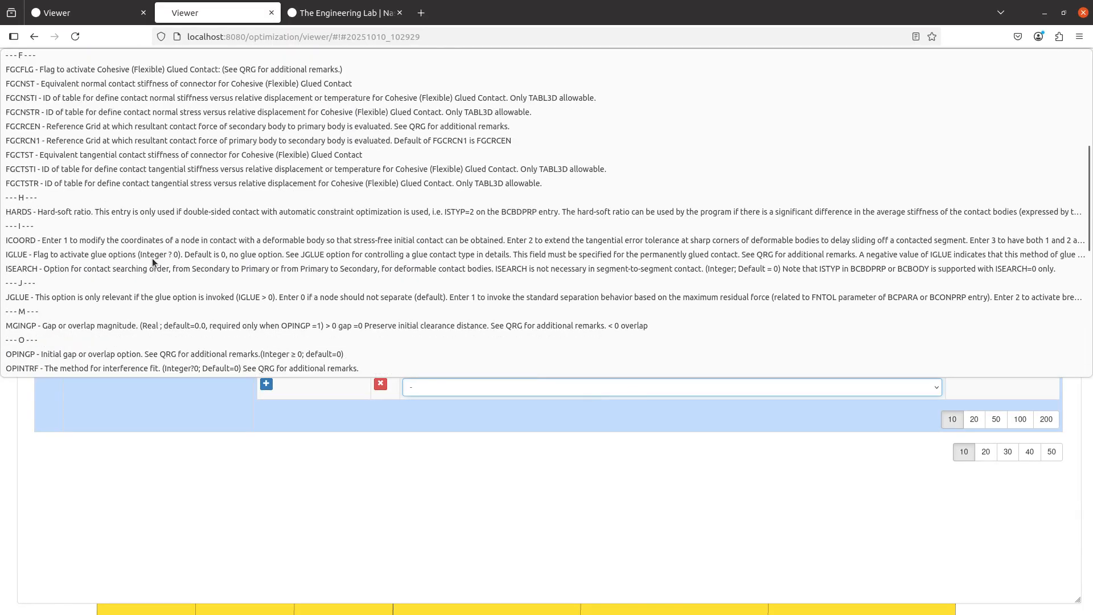
{"action": "scroll", "coordinate": [41, 305], "scroll_direction": "down", "scroll_amount": 3}
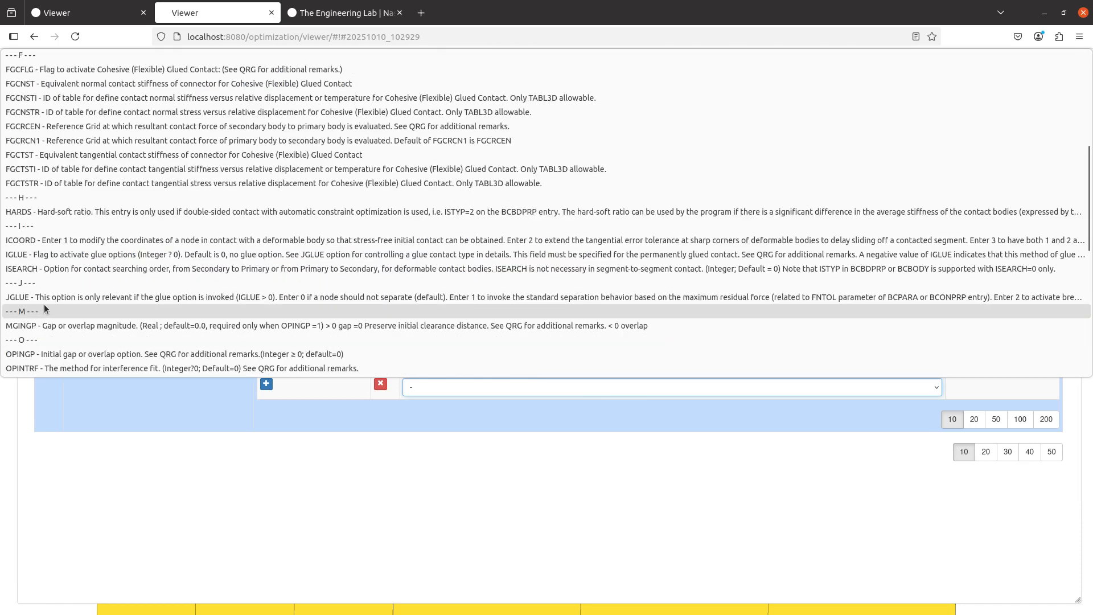
{"action": "left_click", "coordinate": [53, 273]}
{"action": "left_click", "coordinate": [906, 386]}
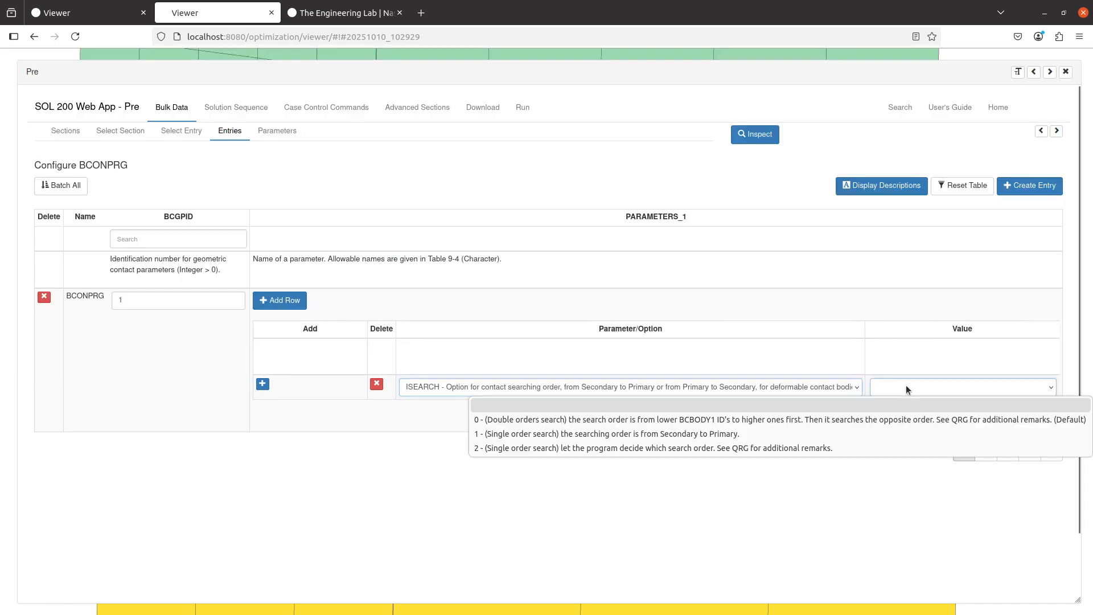
{"action": "left_click", "coordinate": [676, 450]}
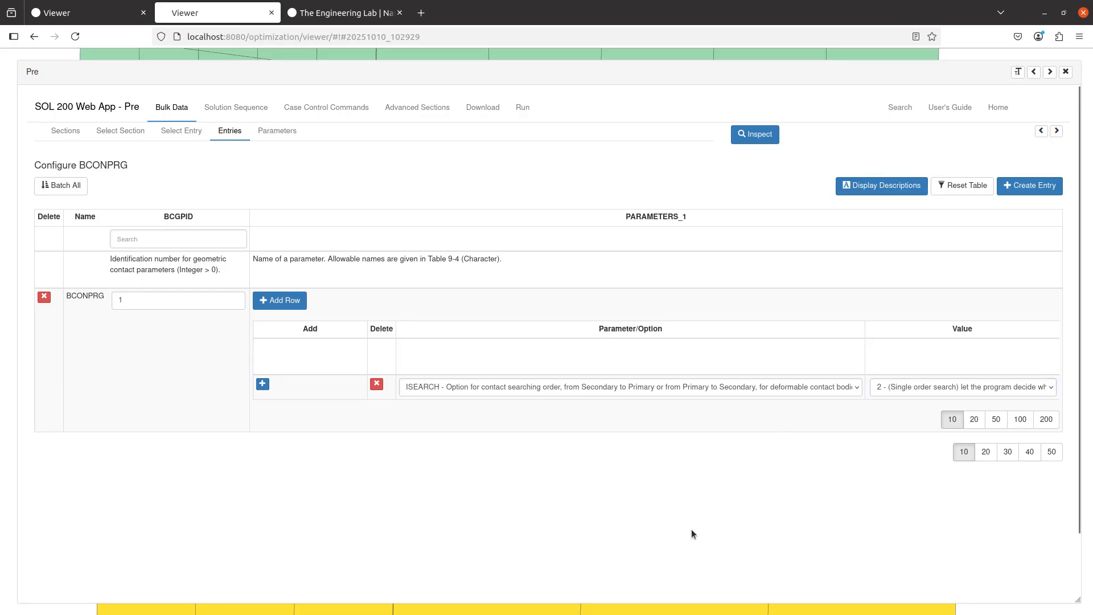
Reference BCONPRG - 1 in the BCGPID field of BCONECT 1 and download the updated model.
{"action": "left_click", "coordinate": [191, 134]}
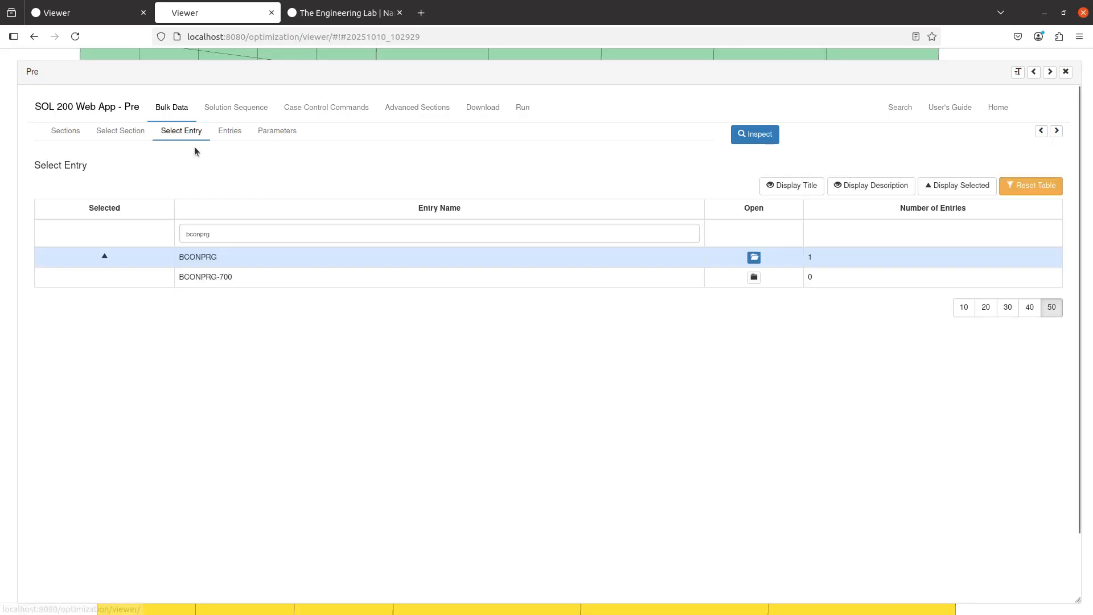
{"action": "left_click", "coordinate": [244, 227]}
{"action": "type", "text": "b"}
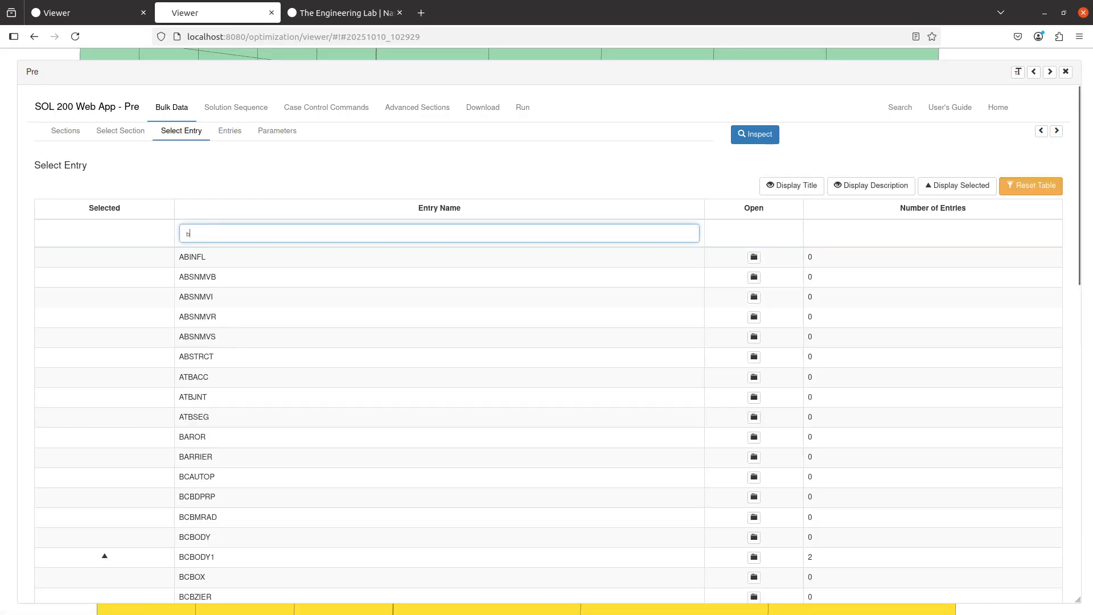
{"action": "type", "text": "con"}
{"action": "left_click", "coordinate": [761, 261]}
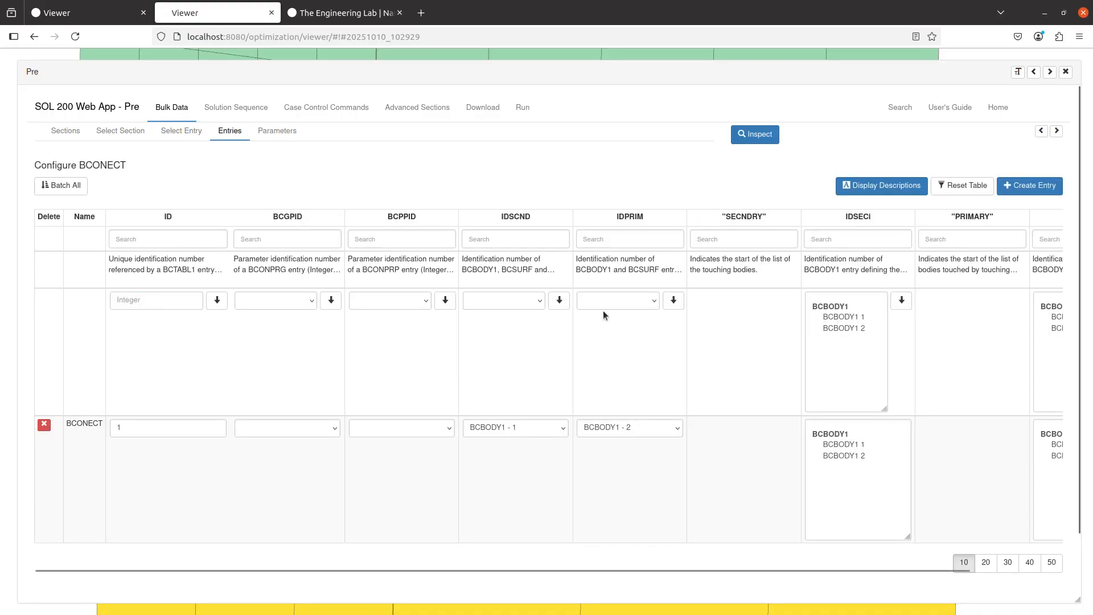
{"action": "left_click", "coordinate": [289, 433]}
{"action": "left_click", "coordinate": [290, 472]}
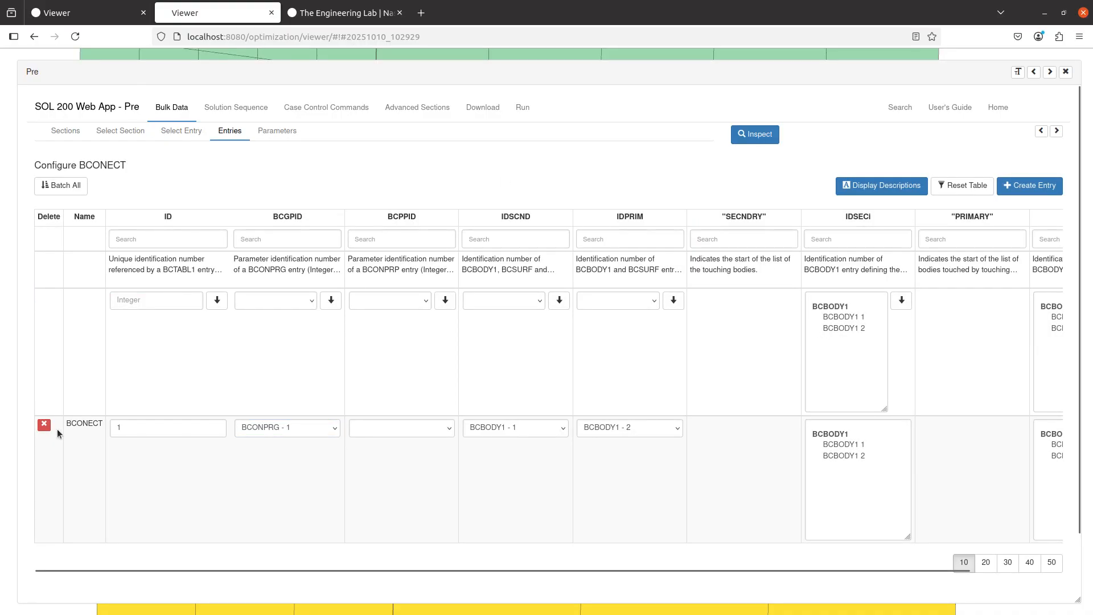
{"action": "left_click", "coordinate": [278, 430]}
{"action": "left_click", "coordinate": [278, 429]}
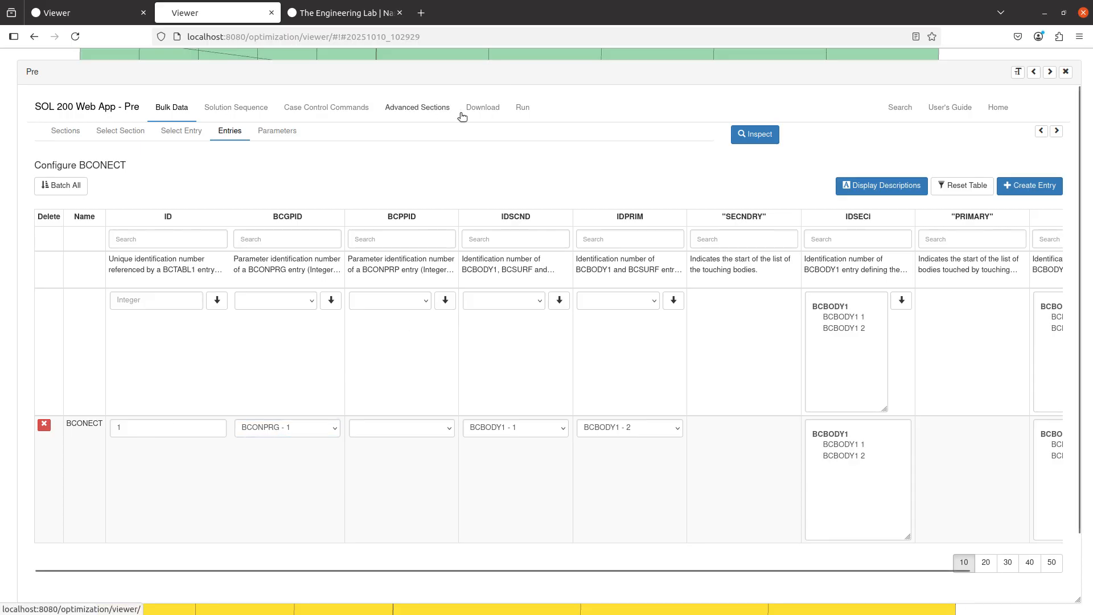
{"action": "left_click", "coordinate": [481, 109]}
{"action": "left_click", "coordinate": [797, 267]}
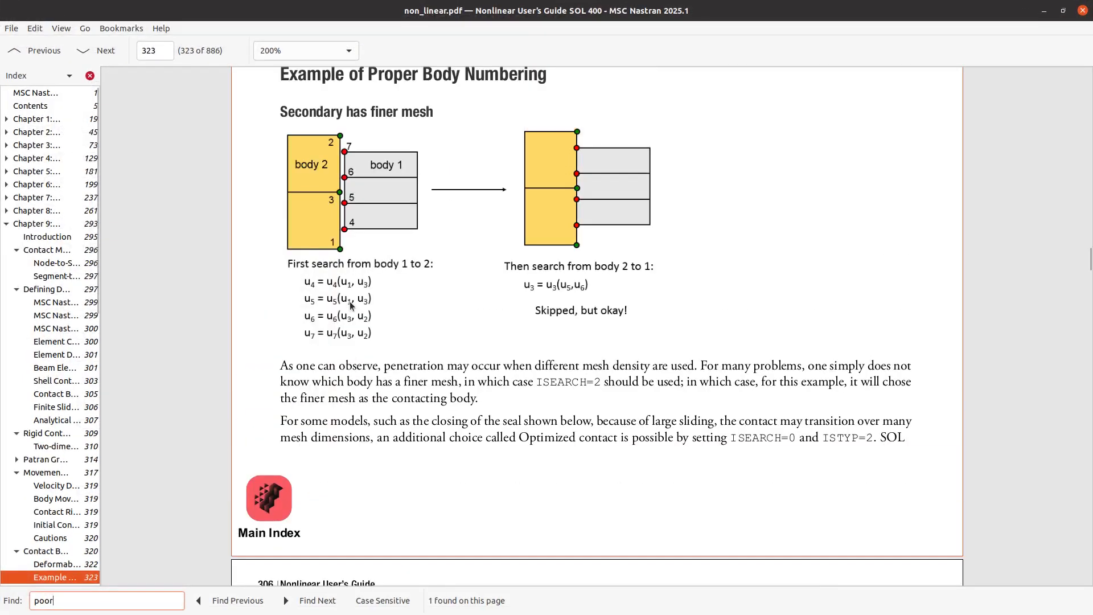
Revisit the Nonlinear User's Guide examples of body numbering to compare the search orders for coarser and finer secondary meshes.
{"action": "scroll", "coordinate": [350, 302], "scroll_direction": "up", "scroll_amount": 4}
{"action": "scroll", "coordinate": [349, 301], "scroll_direction": "up", "scroll_amount": 3}
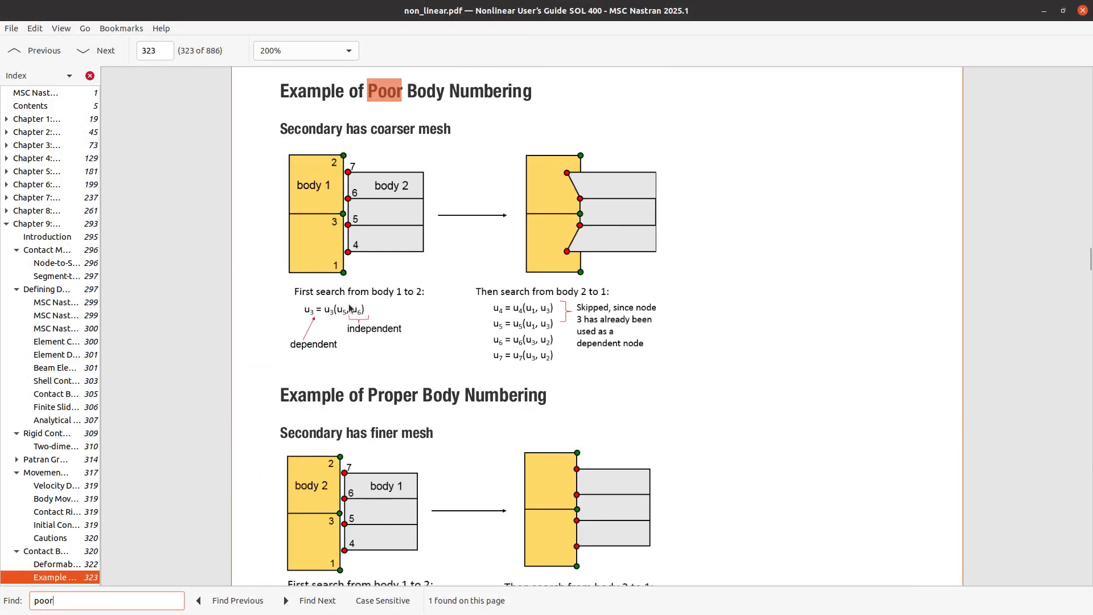
Examine the new displacement results at the contact interface in the web app from the front and from an orbited angle.
{"action": "scroll", "coordinate": [349, 308], "scroll_direction": "up", "scroll_amount": 15}
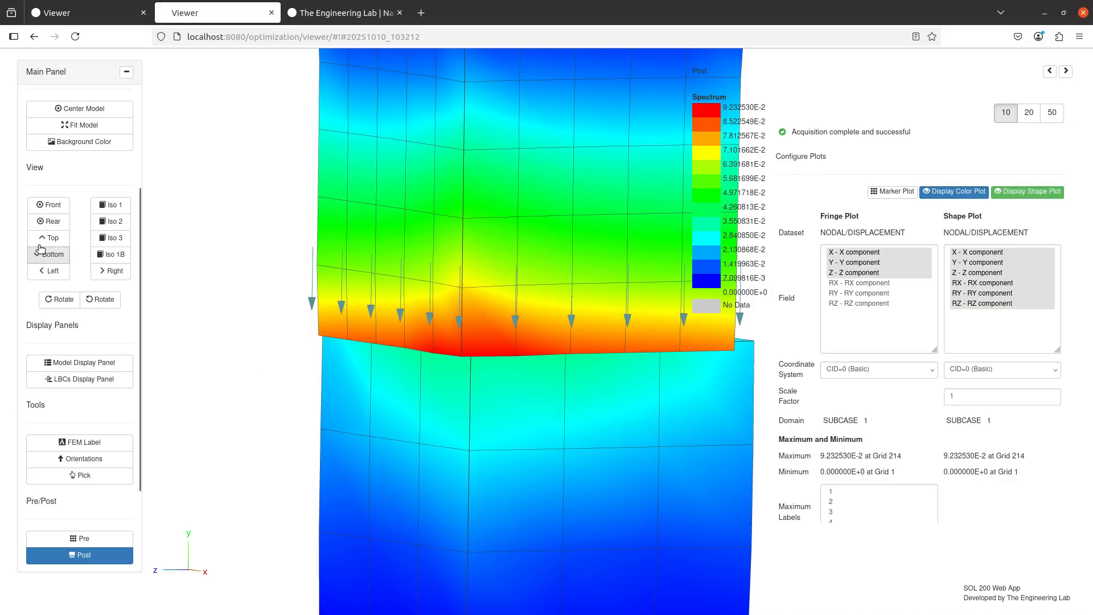
{"action": "left_click", "coordinate": [49, 205]}
{"action": "scroll", "coordinate": [441, 337], "scroll_direction": "up", "scroll_amount": 3}
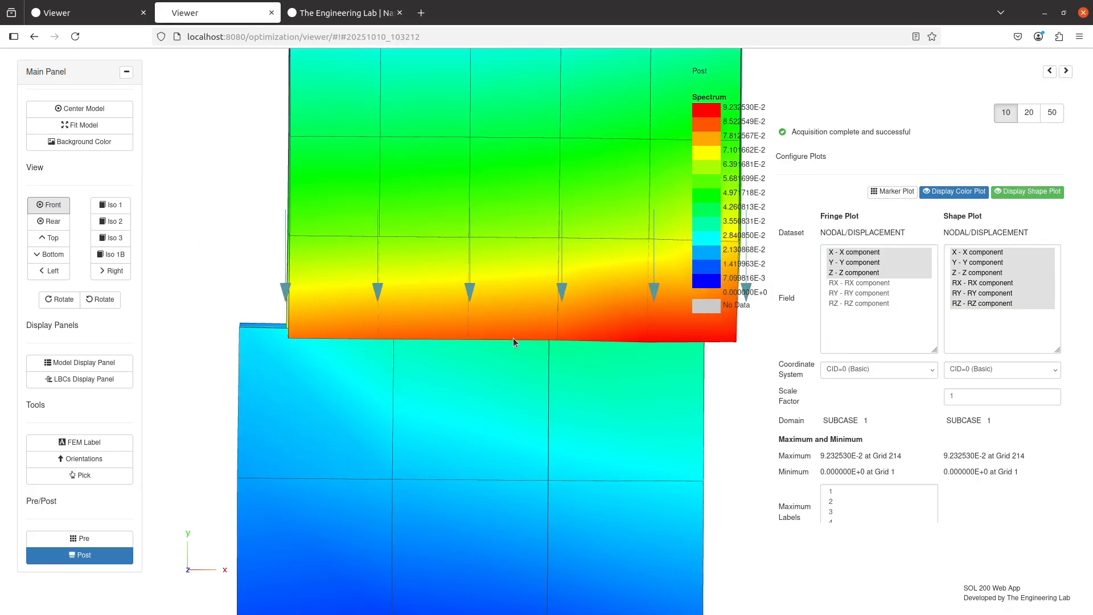
{"action": "left_click_drag", "start_coordinate": [498, 347], "coordinate": [627, 398]}
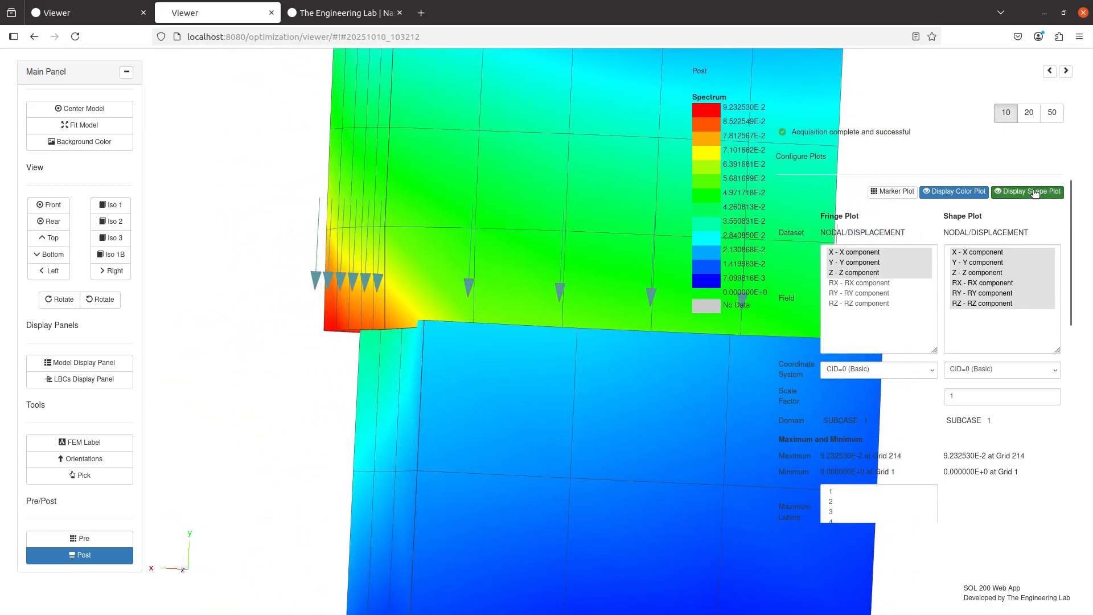
Compare the interface with and without the deformed shape plot, then close the post-processing results.
{"action": "left_click", "coordinate": [1035, 194]}
{"action": "left_click", "coordinate": [1035, 192]}
{"action": "left_click", "coordinate": [1022, 197]}
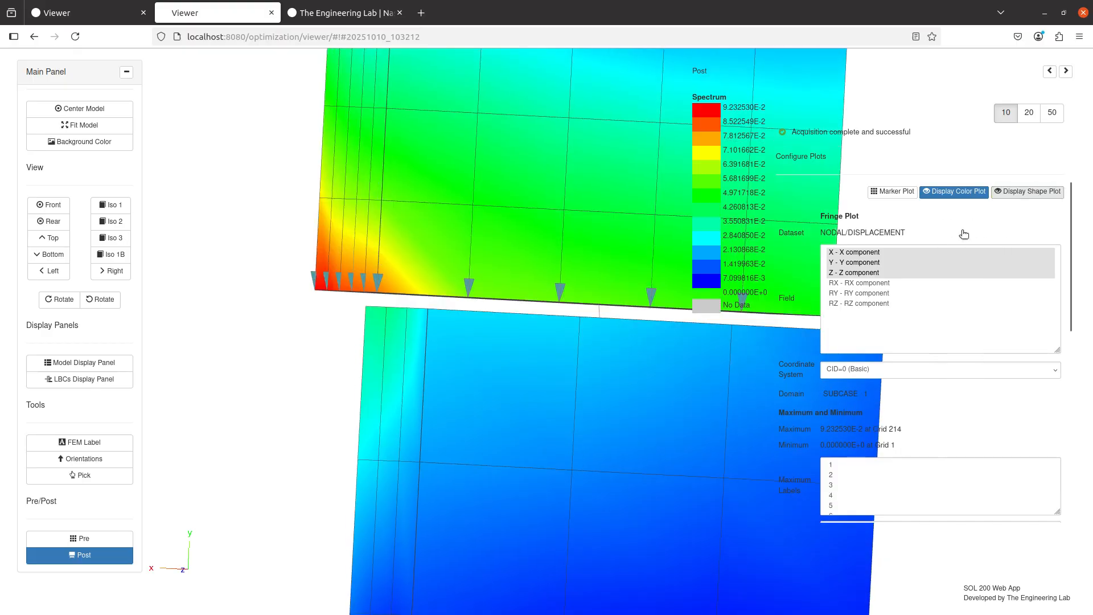
{"action": "scroll", "coordinate": [373, 319], "scroll_direction": "down", "scroll_amount": 5}
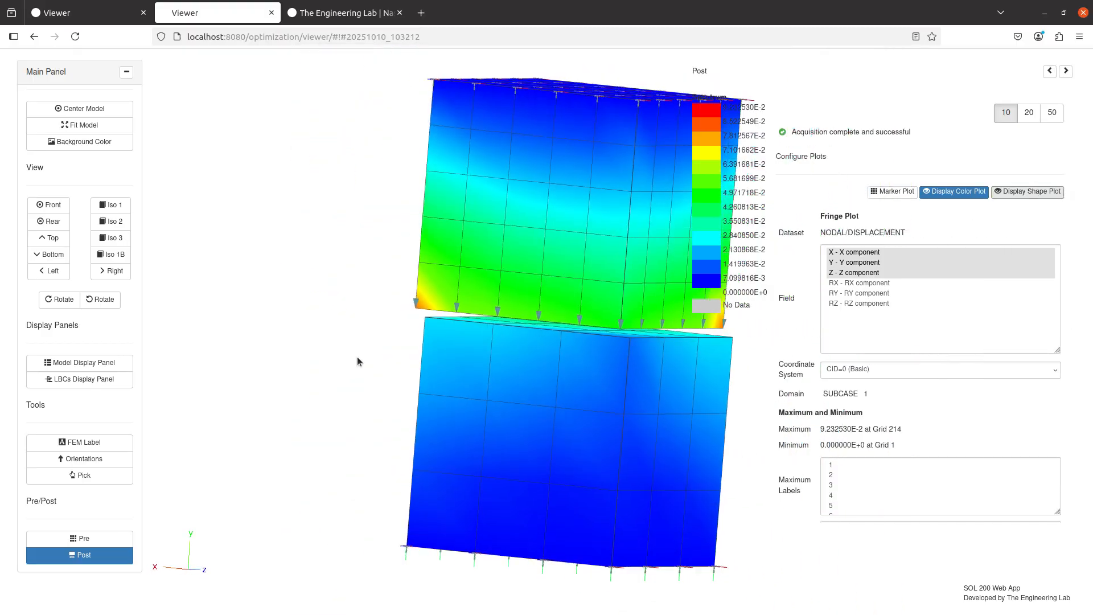
{"action": "left_click", "coordinate": [89, 559]}
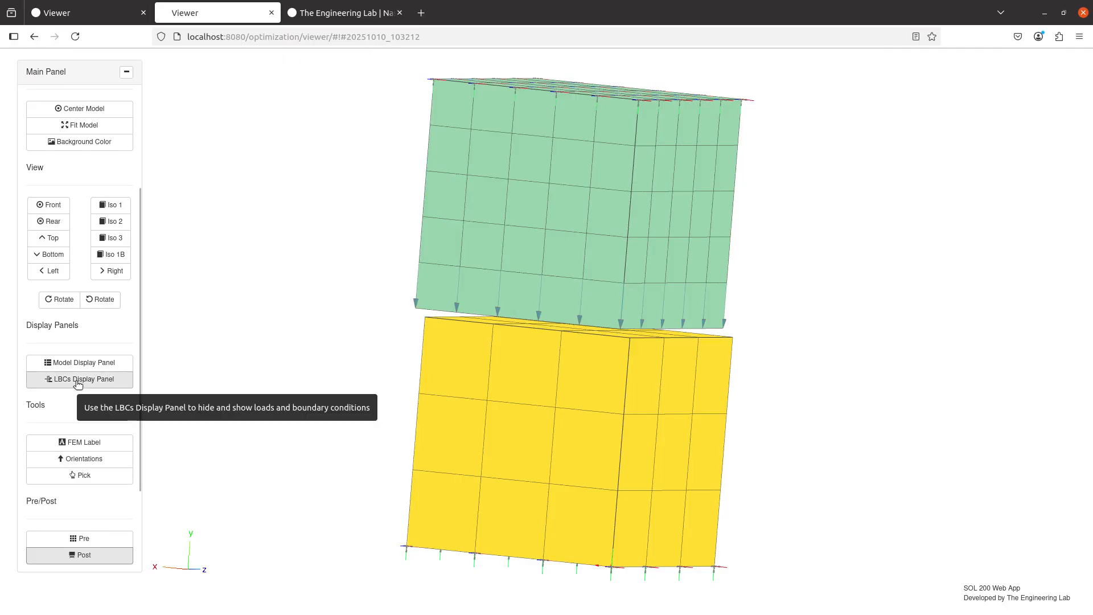
Hide the elements of PSOLID 1 and PSOLID 2 while keeping their wireframes displayed.
{"action": "left_click", "coordinate": [86, 363]}
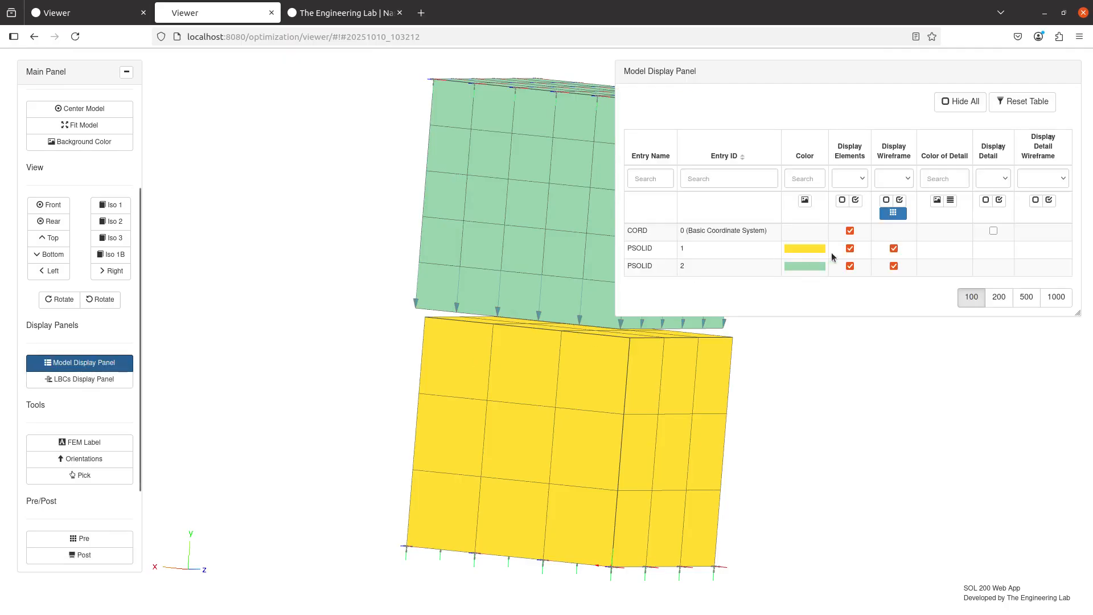
{"action": "left_click", "coordinate": [850, 249]}
{"action": "left_click", "coordinate": [850, 265]}
{"action": "left_click", "coordinate": [71, 364]}
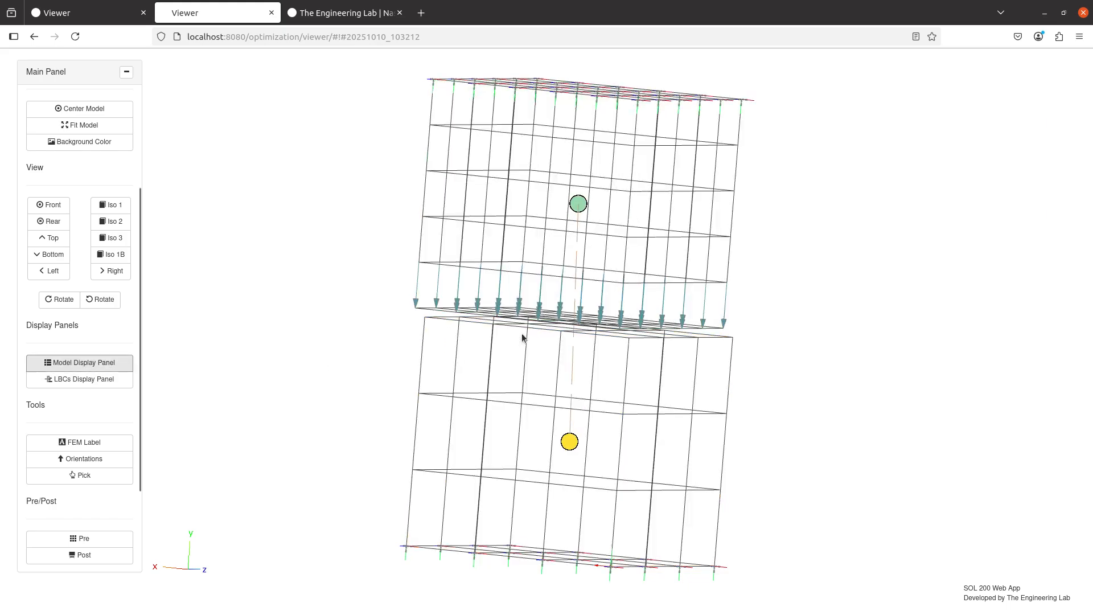
Toggle the display of BCONECT 1 and BCBODY1 1 to identify their markers in the wireframe model.
{"action": "left_click_drag", "start_coordinate": [528, 337], "coordinate": [458, 341]}
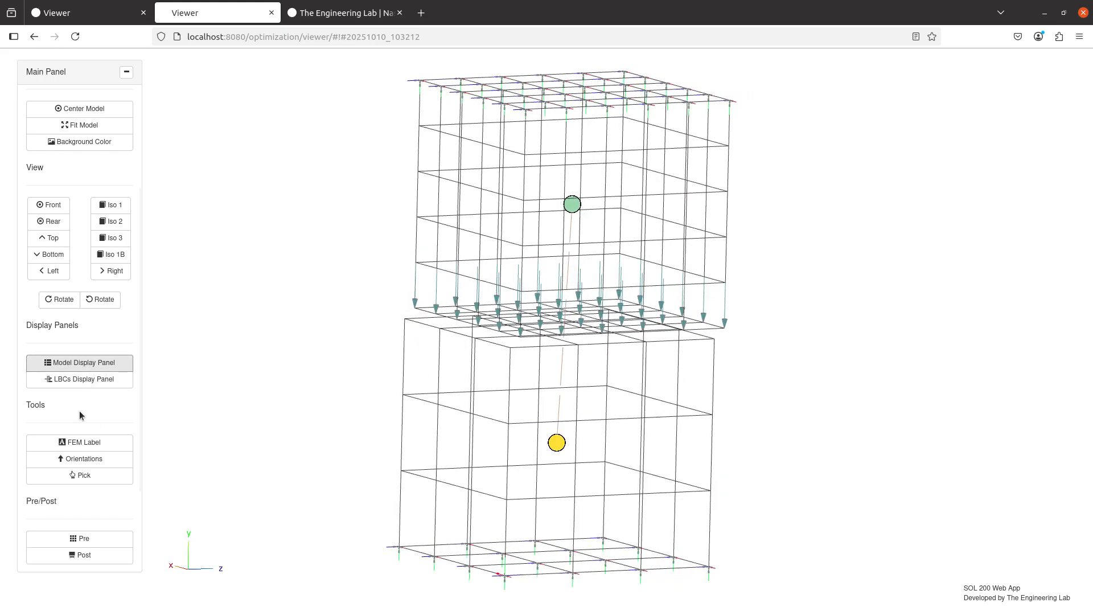
{"action": "left_click", "coordinate": [69, 379]}
{"action": "left_click_drag", "start_coordinate": [527, 388], "coordinate": [532, 373]}
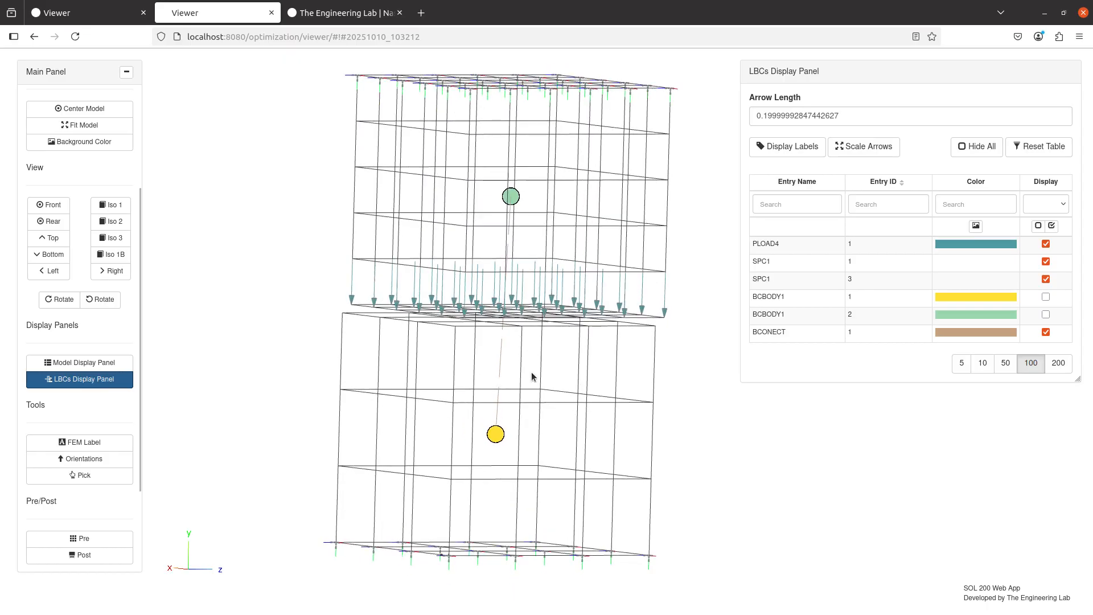
{"action": "left_click", "coordinate": [1045, 332]}
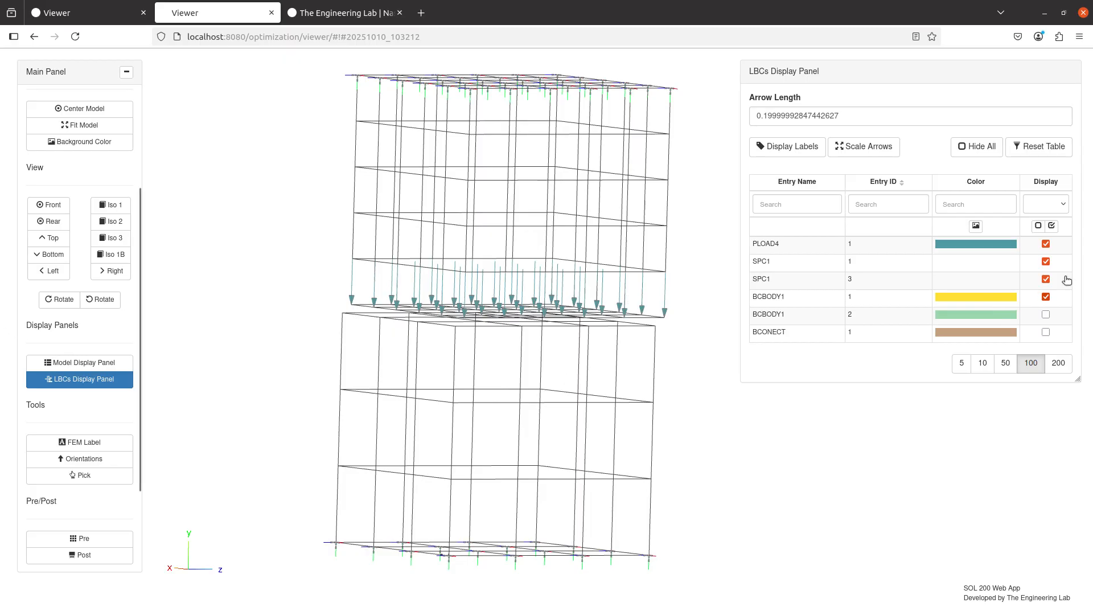
{"action": "left_click", "coordinate": [1046, 297]}
{"action": "left_click", "coordinate": [1045, 332]}
Hide the PLOAD4 1, SPC1 1 and SPC1 3 symbols so that only BCONECT 1 is displayed.
{"action": "scroll", "coordinate": [501, 444], "scroll_direction": "up", "scroll_amount": 5}
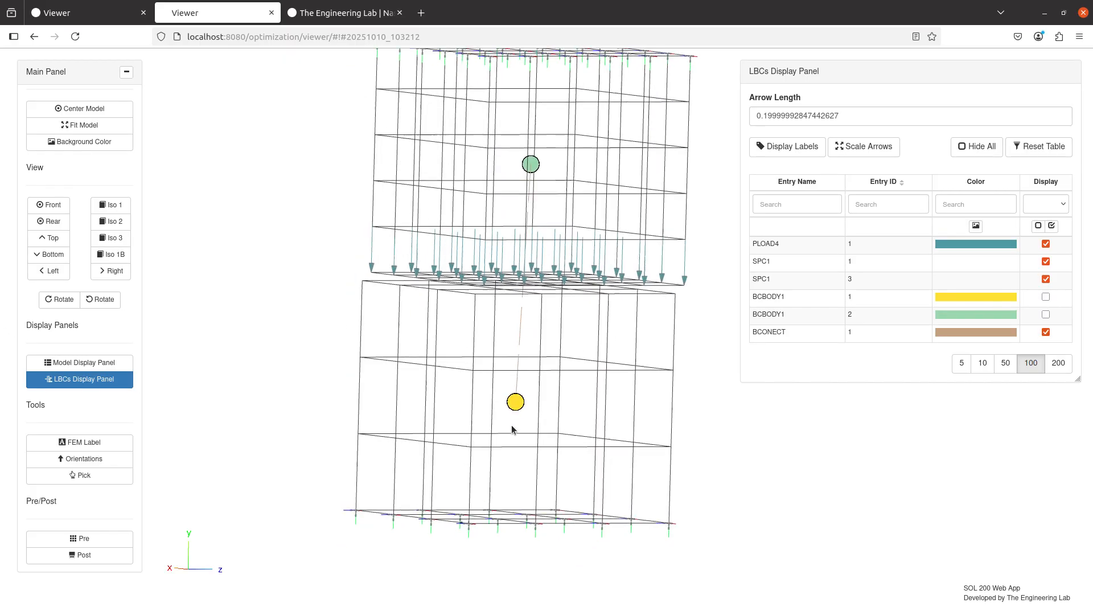
{"action": "left_click_drag", "start_coordinate": [564, 353], "coordinate": [483, 402]}
{"action": "scroll", "coordinate": [483, 402], "scroll_direction": "up", "scroll_amount": 4}
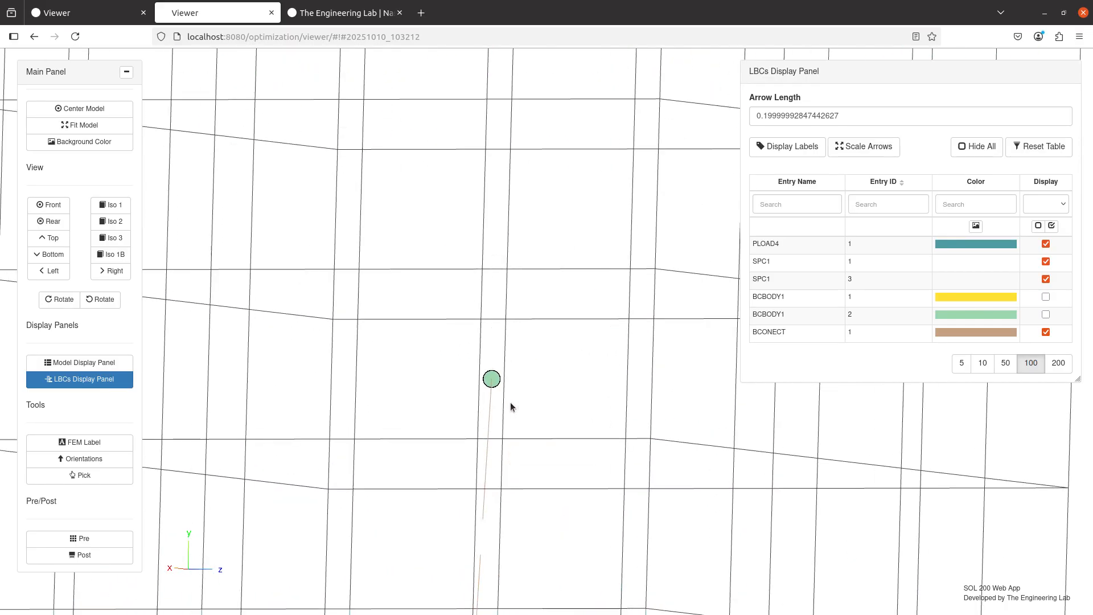
{"action": "left_click", "coordinate": [1046, 243]}
{"action": "left_click", "coordinate": [1046, 261]}
{"action": "left_click", "coordinate": [1045, 278]}
{"action": "scroll", "coordinate": [512, 341], "scroll_direction": "down", "scroll_amount": 10}
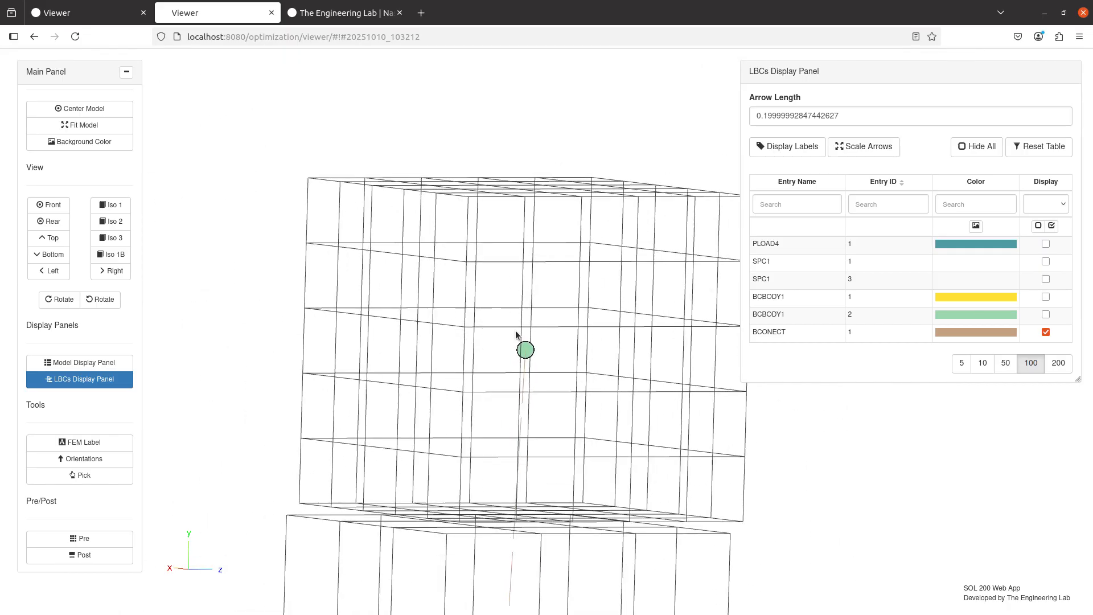
Display the labels of BCONECT 1 and examine its connection between the BCBODY1 1 and BCBODY1 2 markers in the wireframe blocks.
{"action": "left_click_drag", "start_coordinate": [512, 304], "coordinate": [477, 320]}
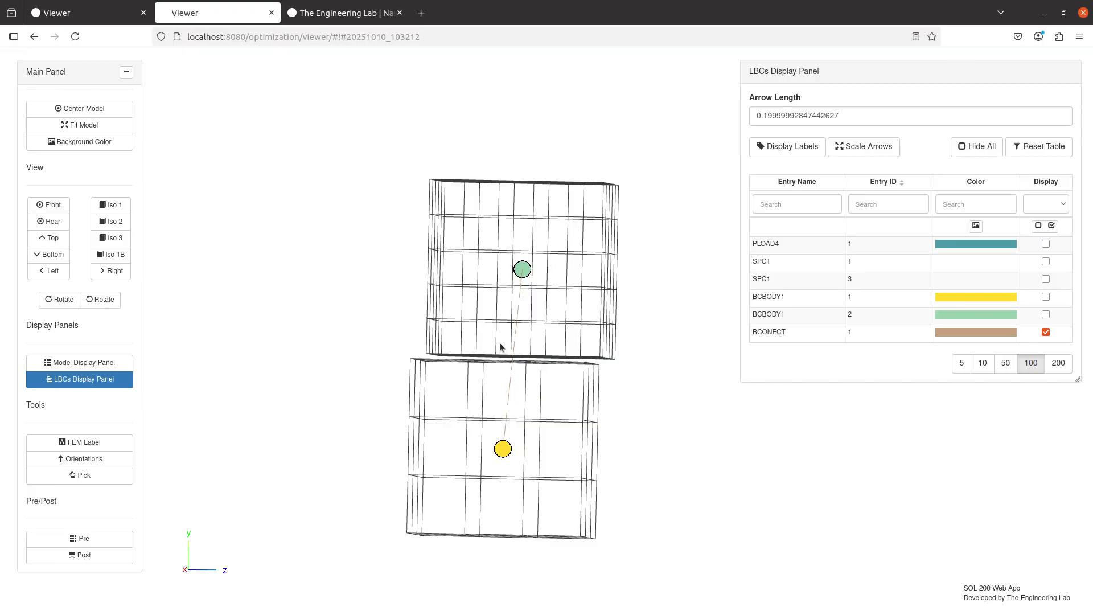
{"action": "scroll", "coordinate": [488, 339], "scroll_direction": "up", "scroll_amount": 3}
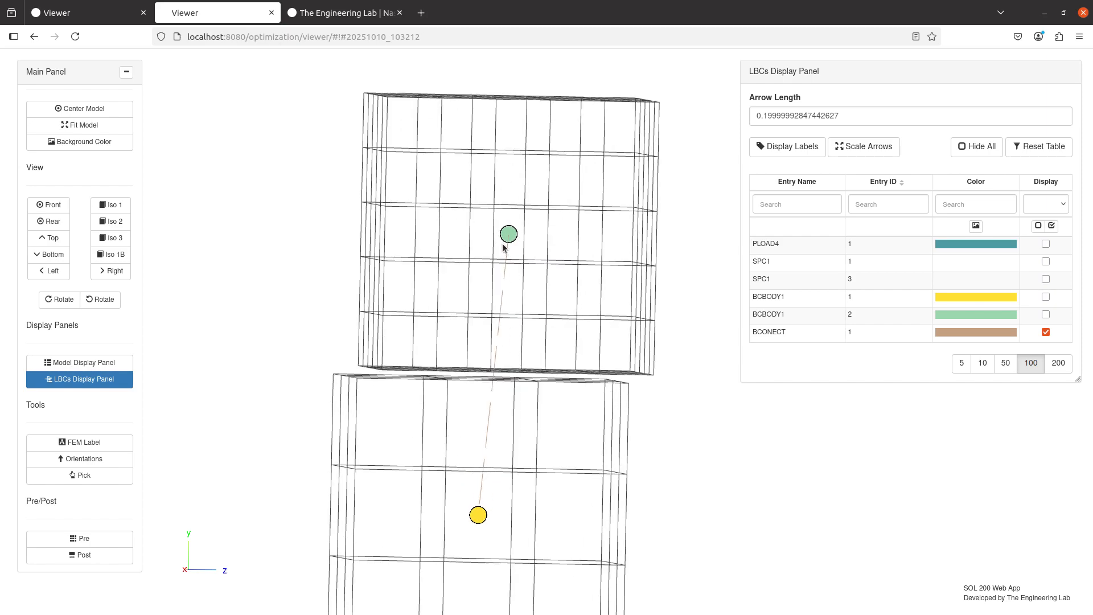
{"action": "left_click_drag", "start_coordinate": [484, 312], "coordinate": [540, 274]}
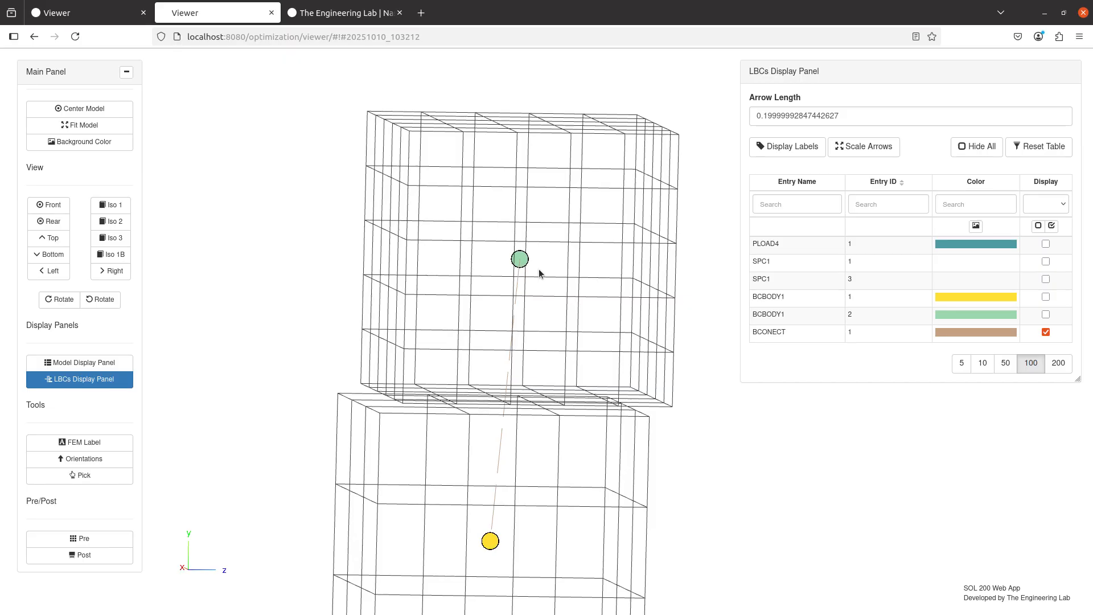
{"action": "mouse_move", "coordinate": [534, 280]}
{"action": "left_mouse_down"}
{"action": "mouse_move", "coordinate": [531, 249]}
{"action": "mouse_move", "coordinate": [539, 259]}
{"action": "left_mouse_up"}
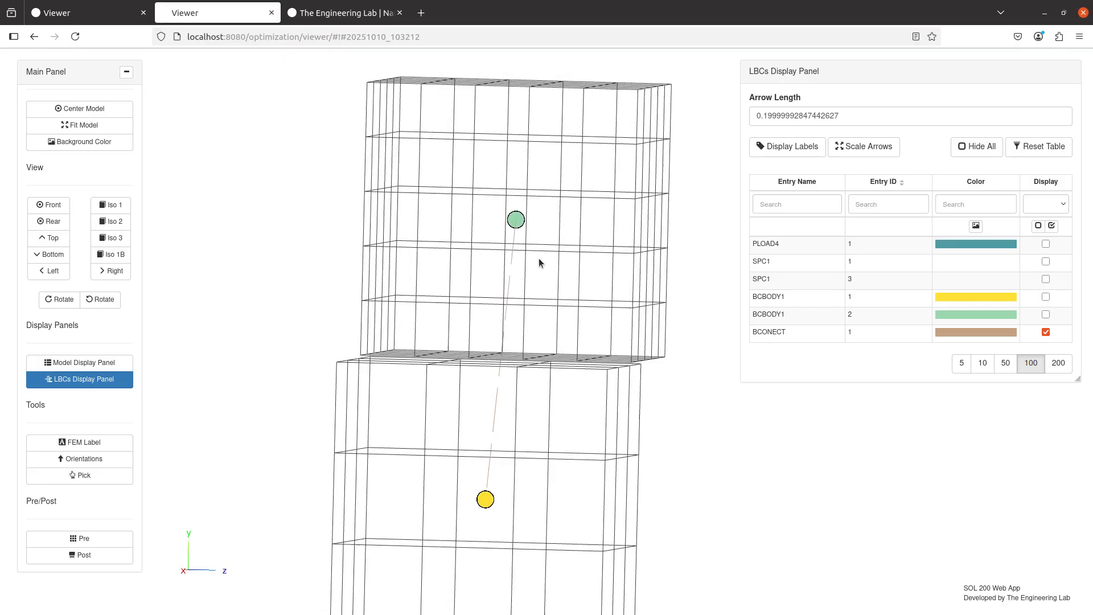
{"action": "scroll", "coordinate": [540, 262], "scroll_direction": "up", "scroll_amount": 5}
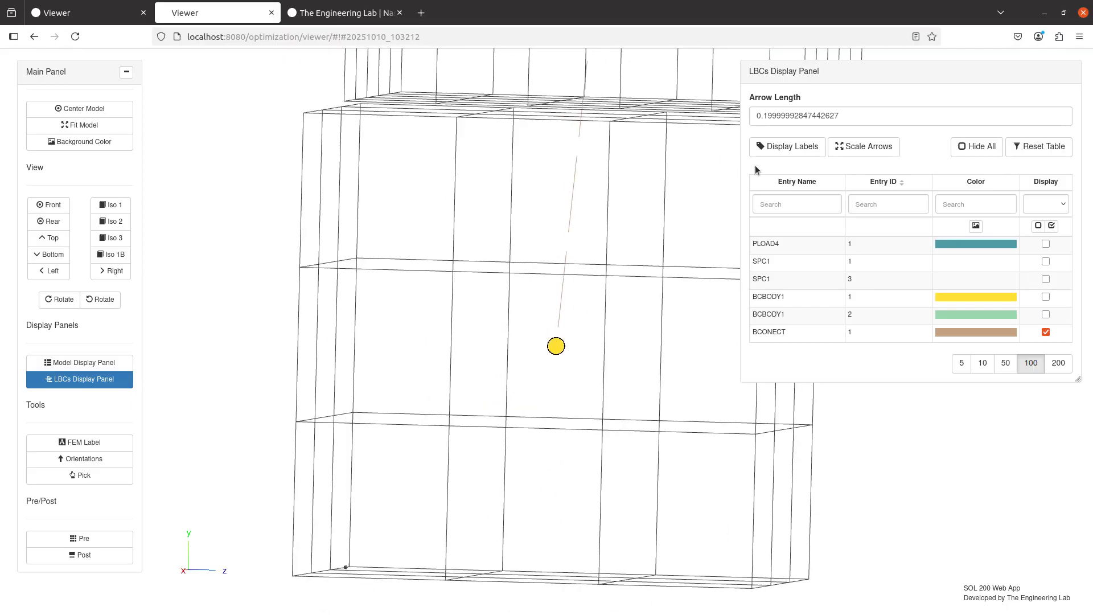
{"action": "left_click", "coordinate": [768, 149]}
{"action": "scroll", "coordinate": [572, 356], "scroll_direction": "up", "scroll_amount": 2}
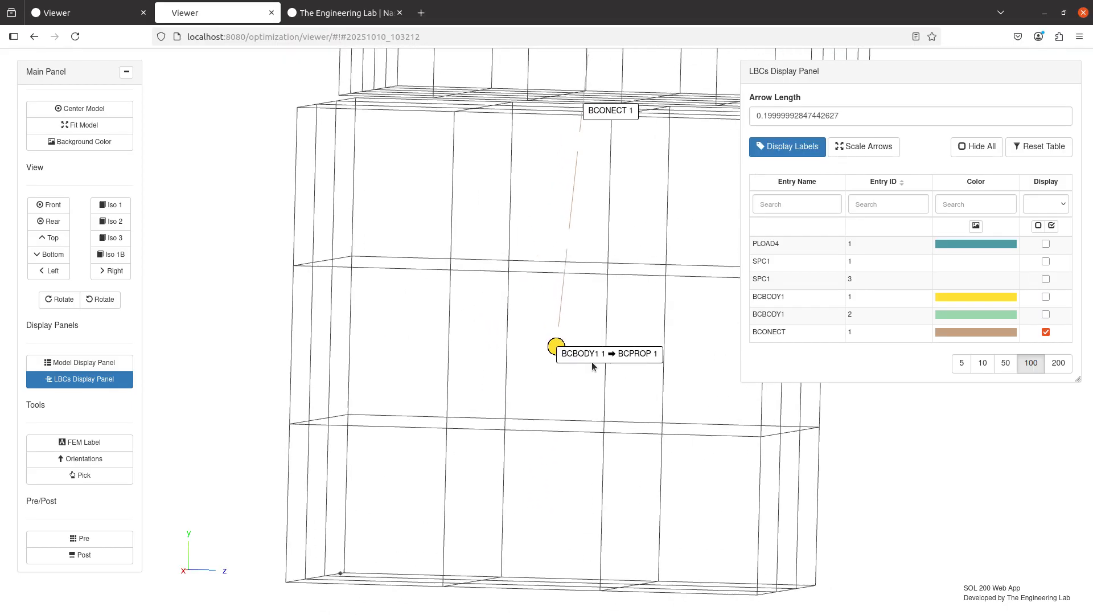
{"action": "left_click_drag", "start_coordinate": [647, 358], "coordinate": [541, 360]}
{"action": "scroll", "coordinate": [513, 353], "scroll_direction": "up", "scroll_amount": 3}
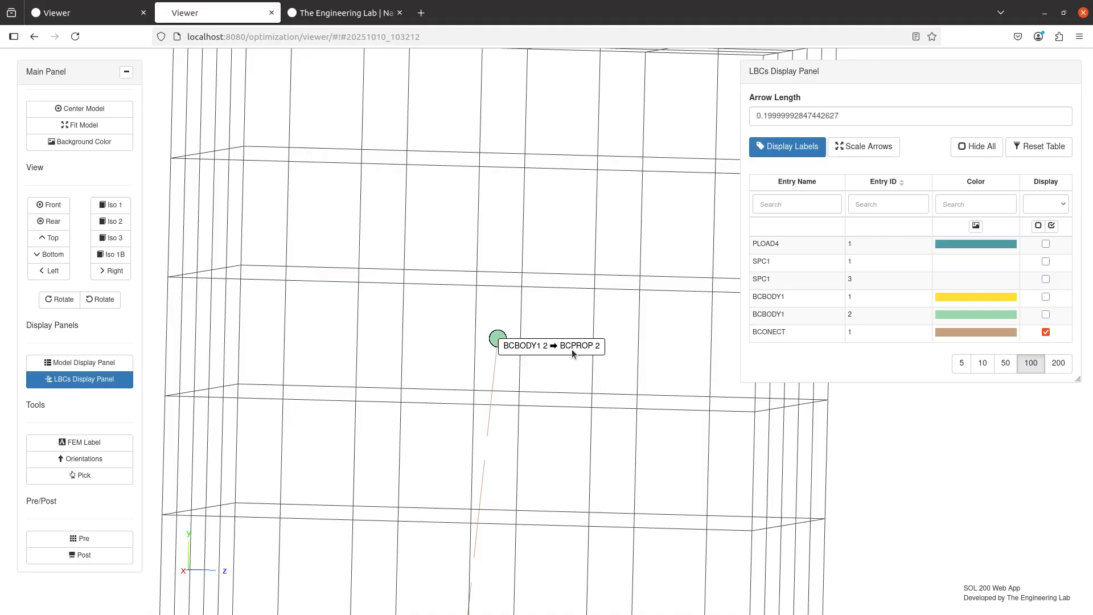
{"action": "scroll", "coordinate": [563, 485], "scroll_direction": "down", "scroll_amount": 5}
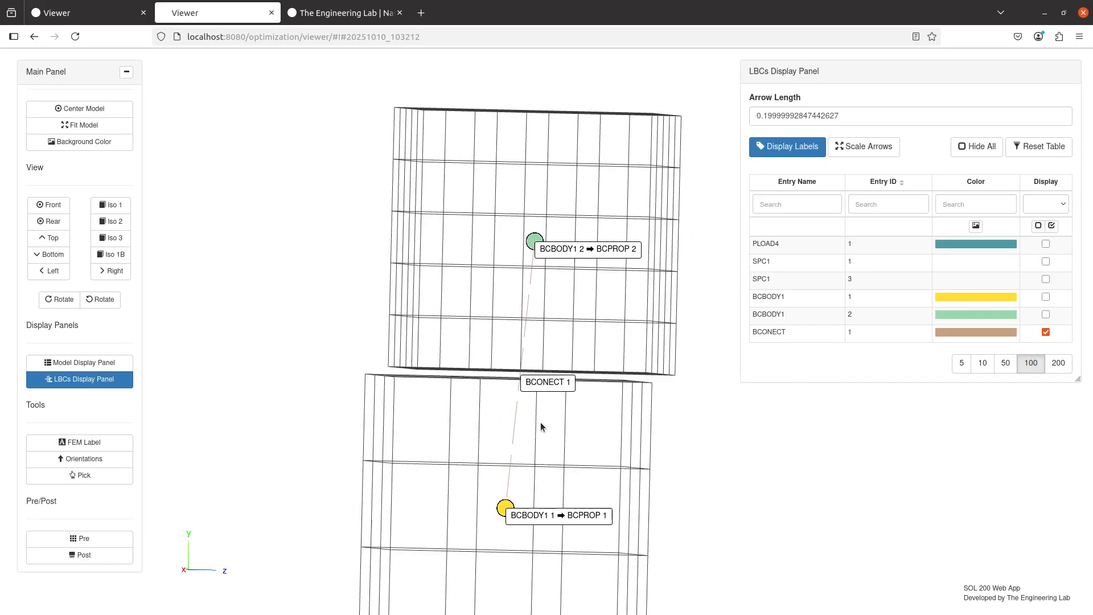
{"action": "scroll", "coordinate": [538, 428], "scroll_direction": "up", "scroll_amount": 3}
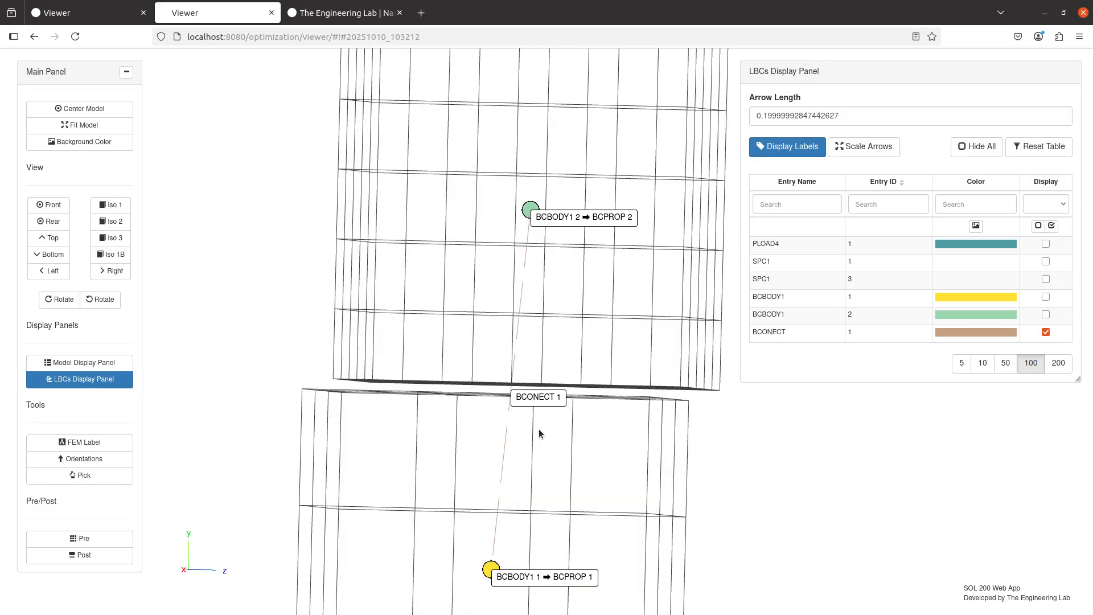
{"action": "left_click_drag", "start_coordinate": [538, 406], "coordinate": [514, 382]}
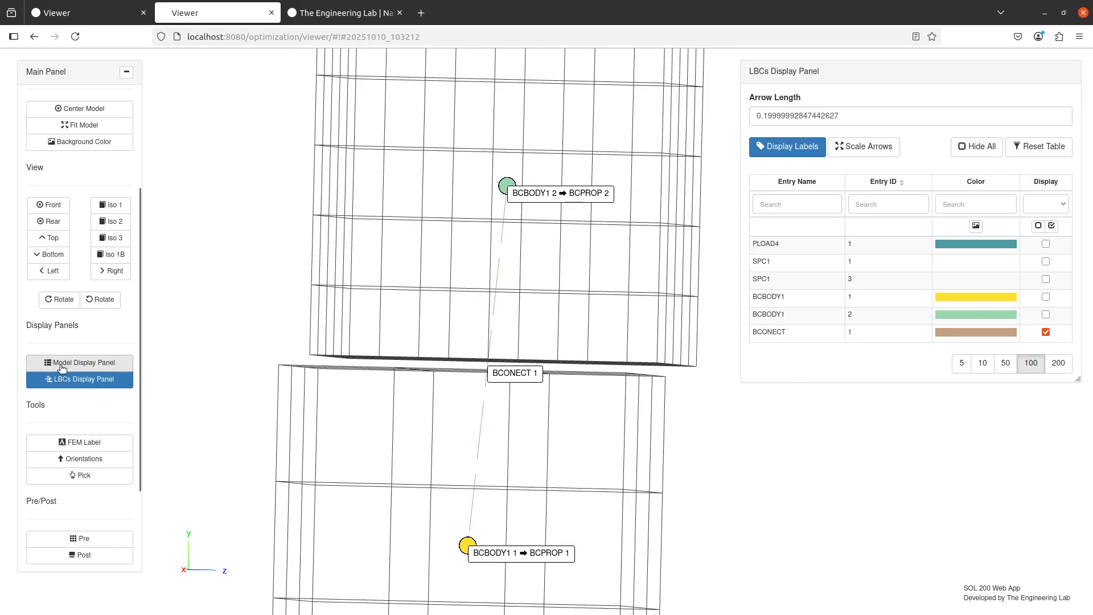
Display the elements of PSOLID 1 and PSOLID 2 again.
{"action": "left_click", "coordinate": [62, 364]}
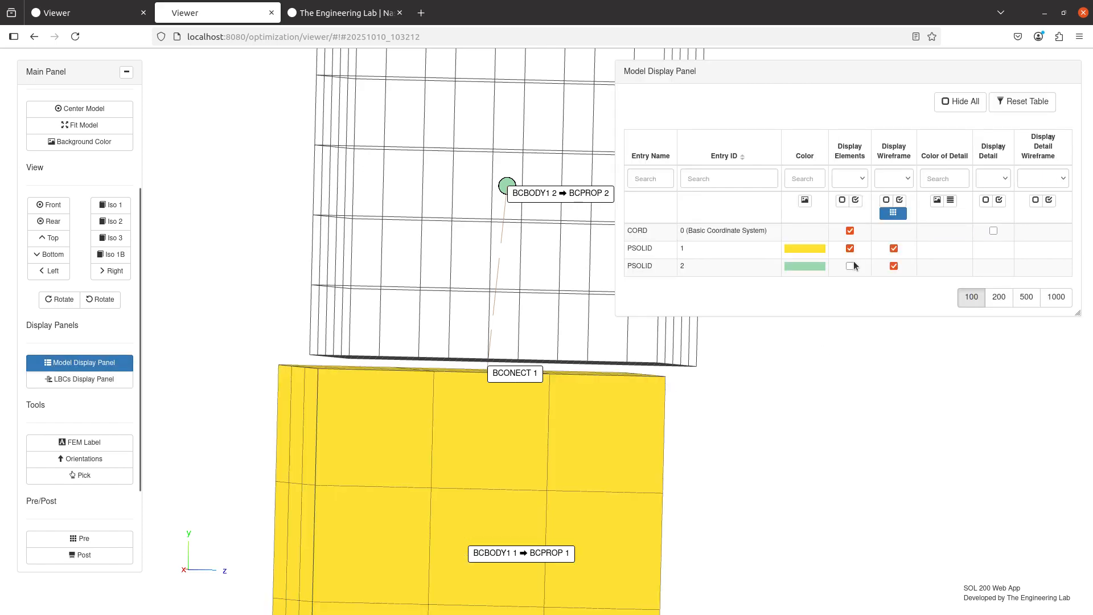
{"action": "left_click", "coordinate": [80, 362]}
Display BCBODY1 1 and BCBODY1 2 on the blocks, then turn off the labels and close the LBCs display settings.
{"action": "left_click", "coordinate": [102, 381]}
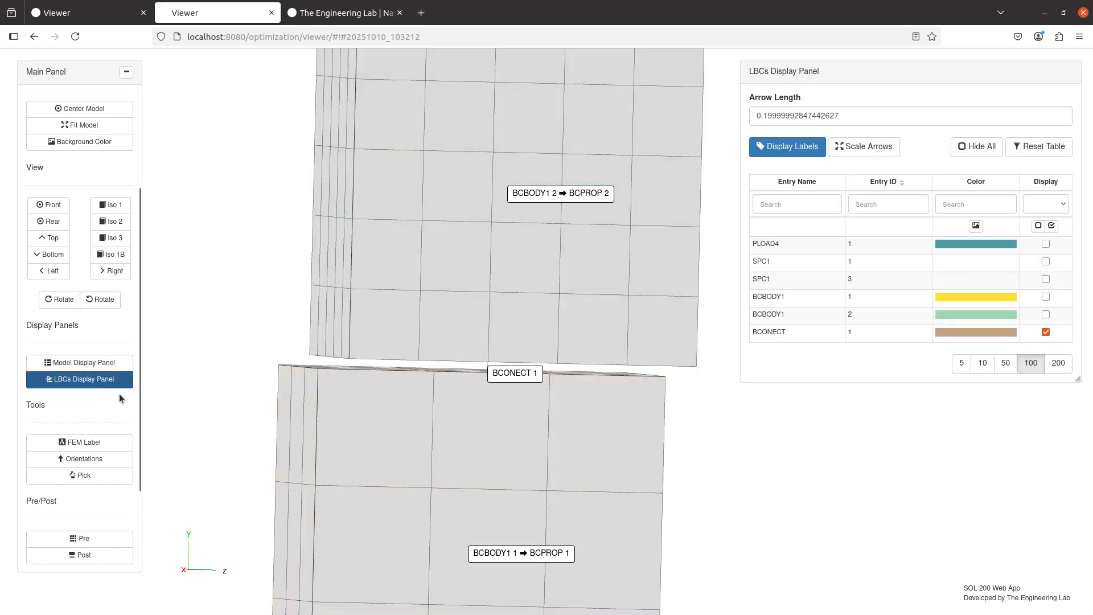
{"action": "left_click", "coordinate": [1046, 297]}
{"action": "scroll", "coordinate": [528, 473], "scroll_direction": "down", "scroll_amount": 2}
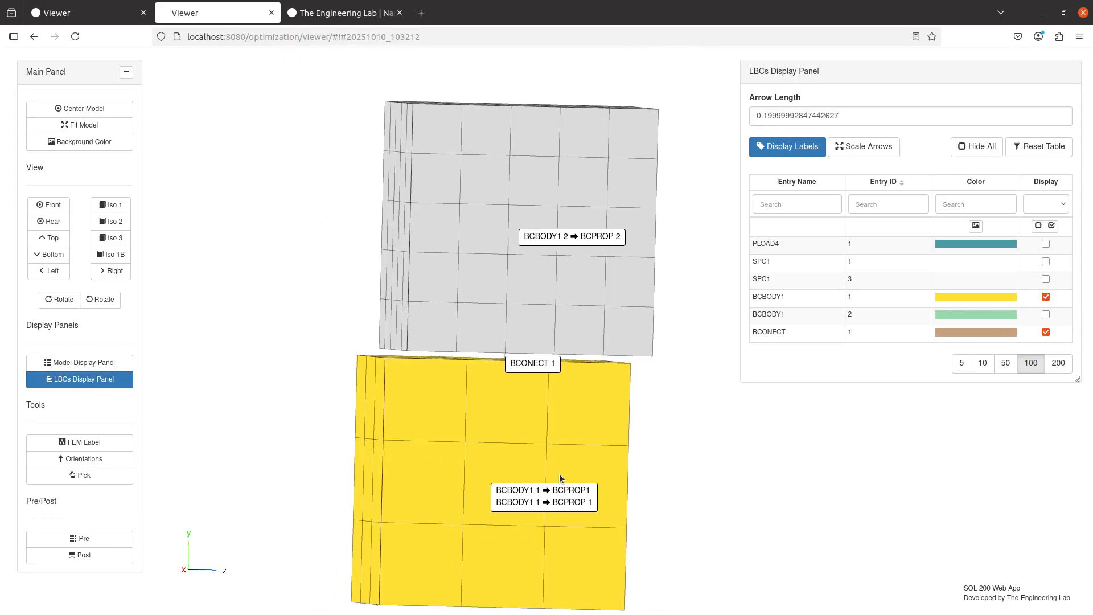
{"action": "left_click", "coordinate": [1045, 314]}
{"action": "left_click_drag", "start_coordinate": [593, 302], "coordinate": [597, 303]}
{"action": "left_click", "coordinate": [808, 146]}
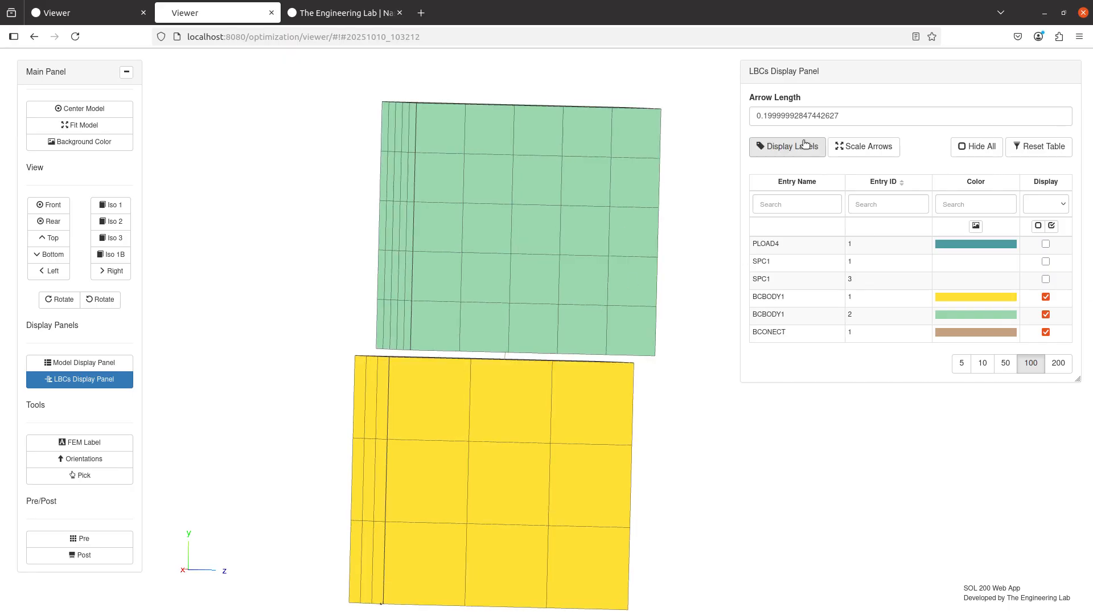
{"action": "left_click", "coordinate": [80, 379]}
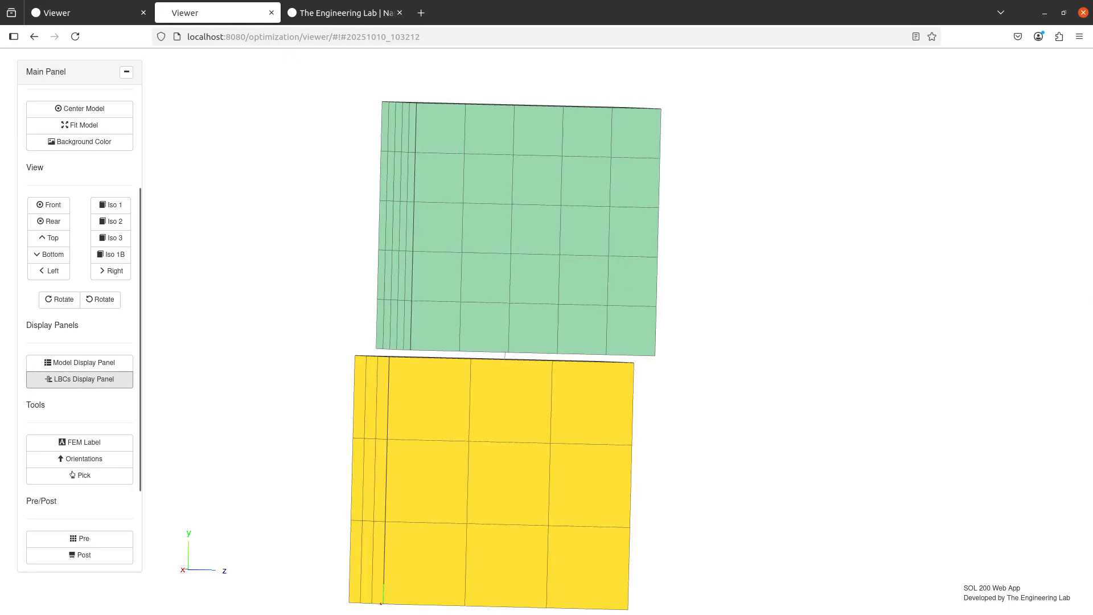
Switch to README.txt in Notepad++ and highlight the node to segment and segment to segment contact lines in the agenda.
{"action": "left_click_drag", "start_coordinate": [2, 10], "coordinate": [400, 2]}
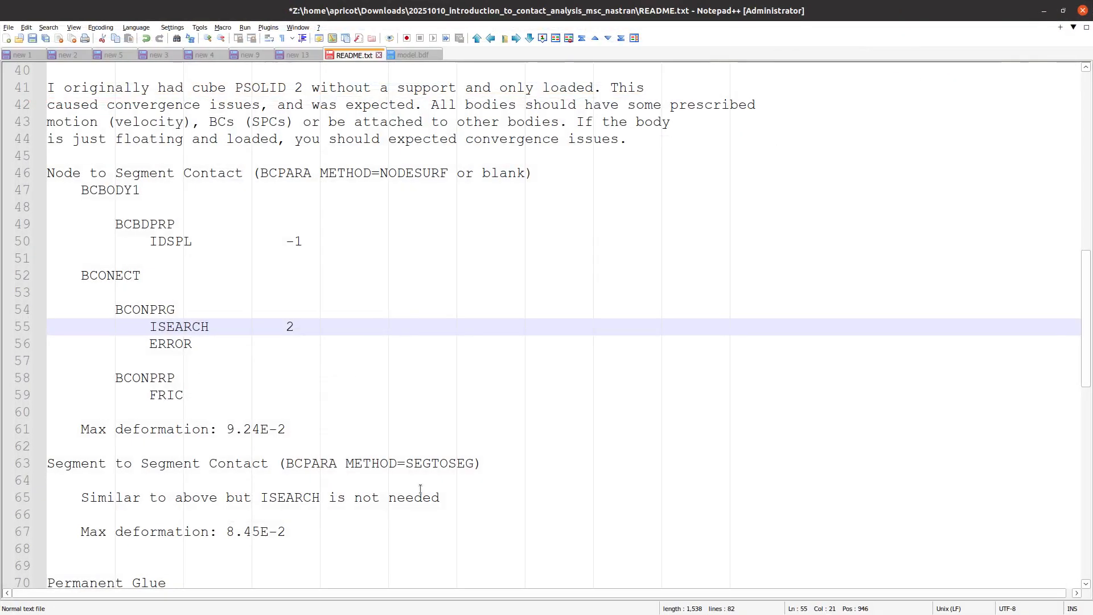
{"action": "scroll", "coordinate": [431, 291], "scroll_direction": "up", "scroll_amount": 13}
{"action": "scroll", "coordinate": [295, 285], "scroll_direction": "up", "scroll_amount": 4}
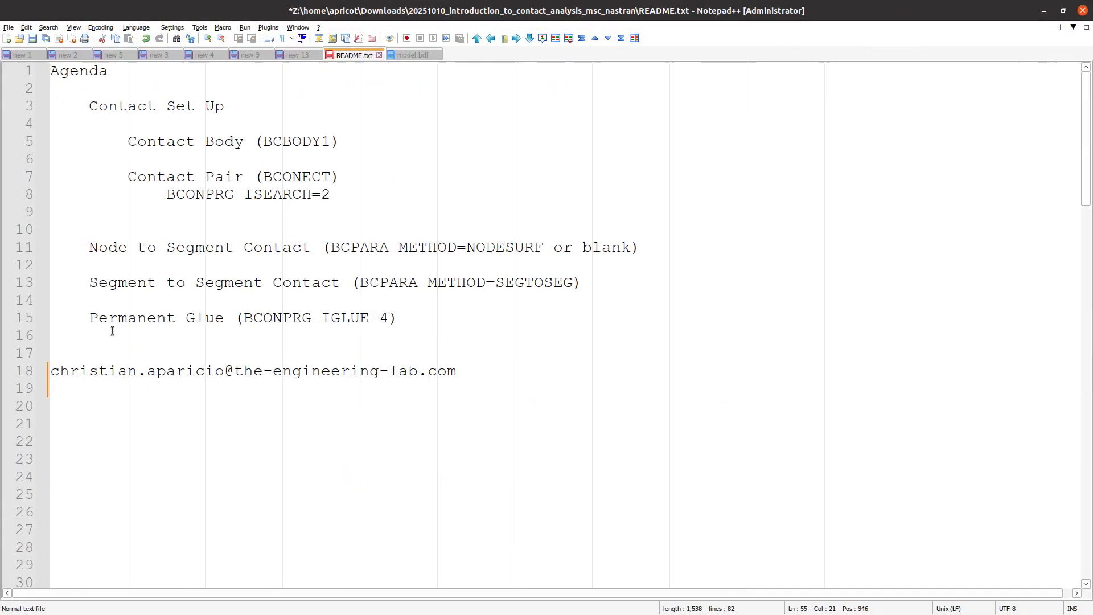
{"action": "triple_click", "coordinate": [239, 306]}
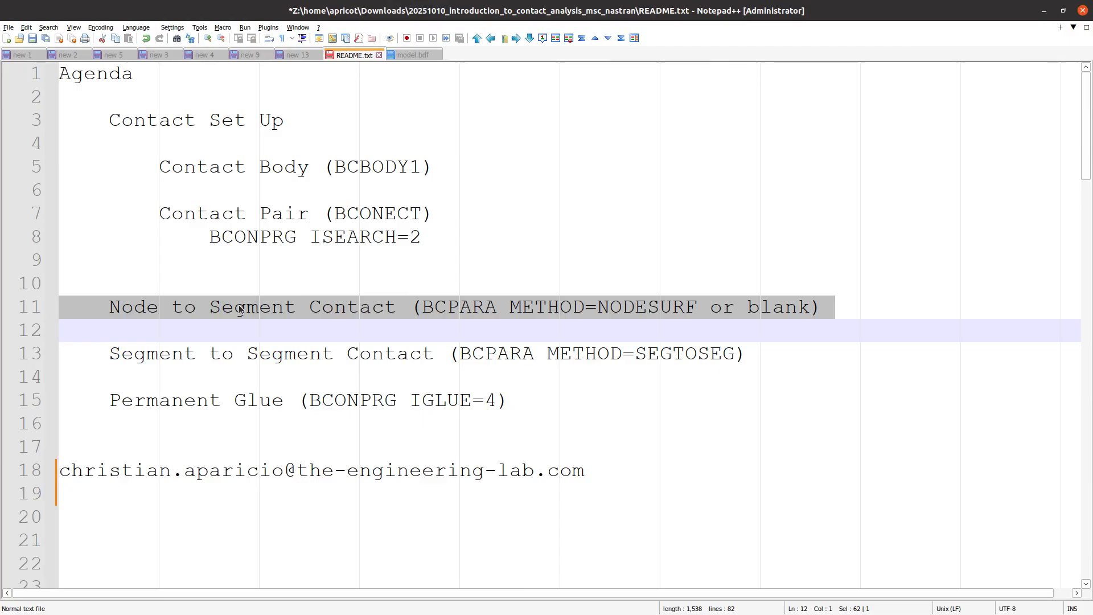
{"action": "triple_click", "coordinate": [262, 351]}
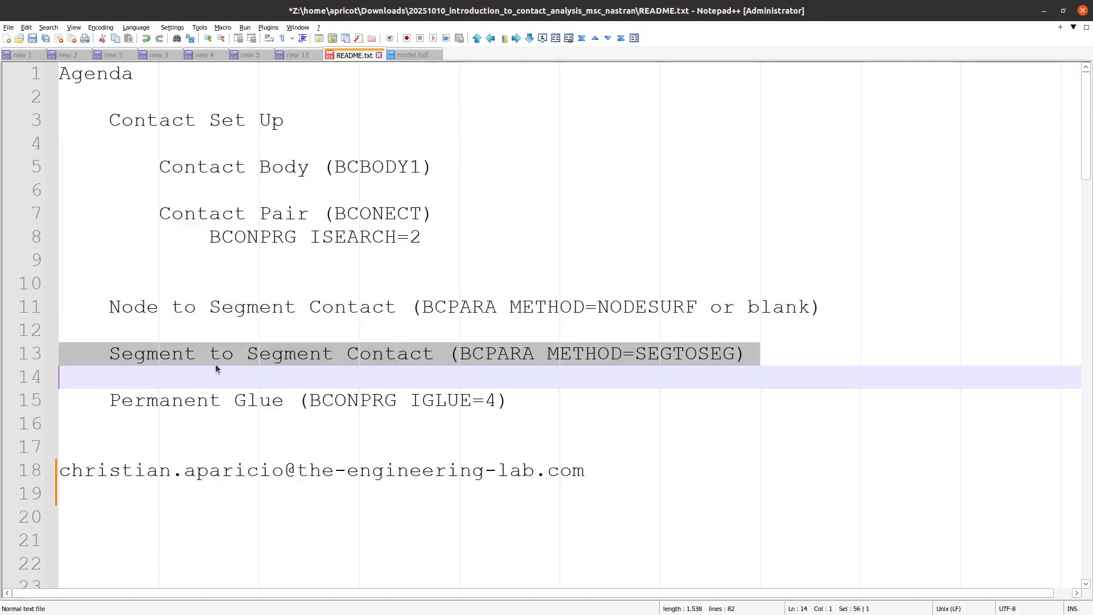
Return to the SOL 200 Web App viewer and delete the ISEARCH parameter row from BCONPRG 1.
{"action": "left_click_drag", "start_coordinate": [485, 12], "coordinate": [676, 198]}
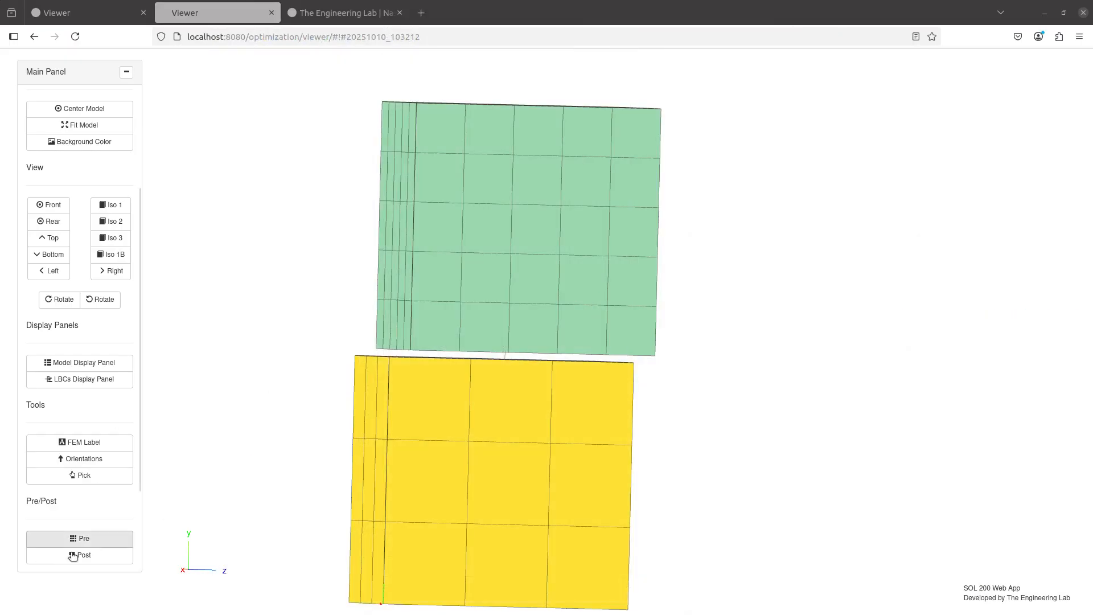
{"action": "left_click", "coordinate": [80, 538]}
{"action": "left_click", "coordinate": [170, 107]}
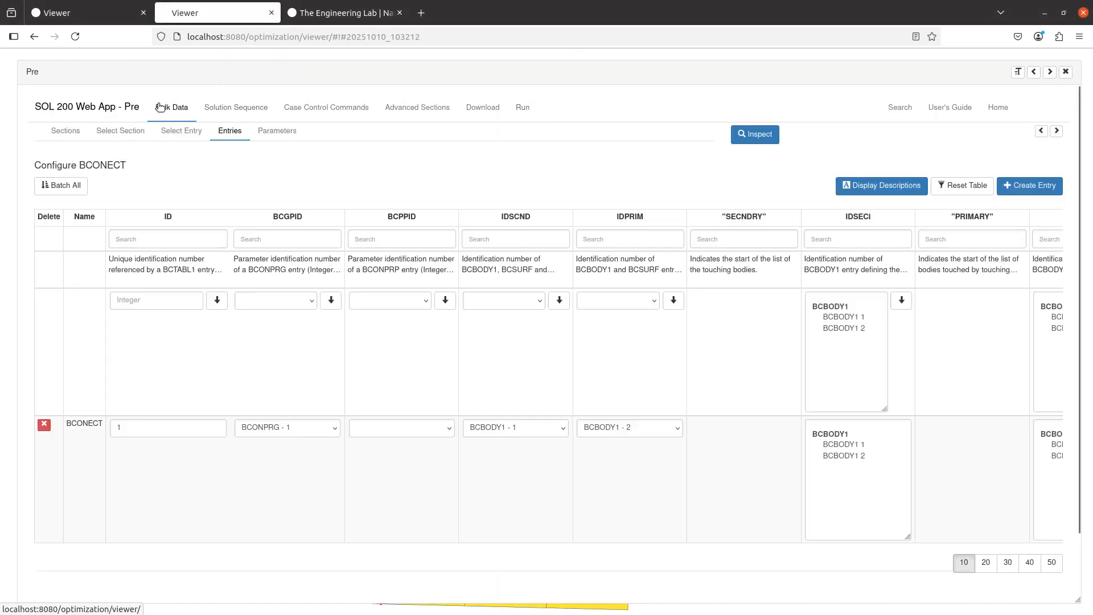
{"action": "left_click", "coordinate": [181, 133]}
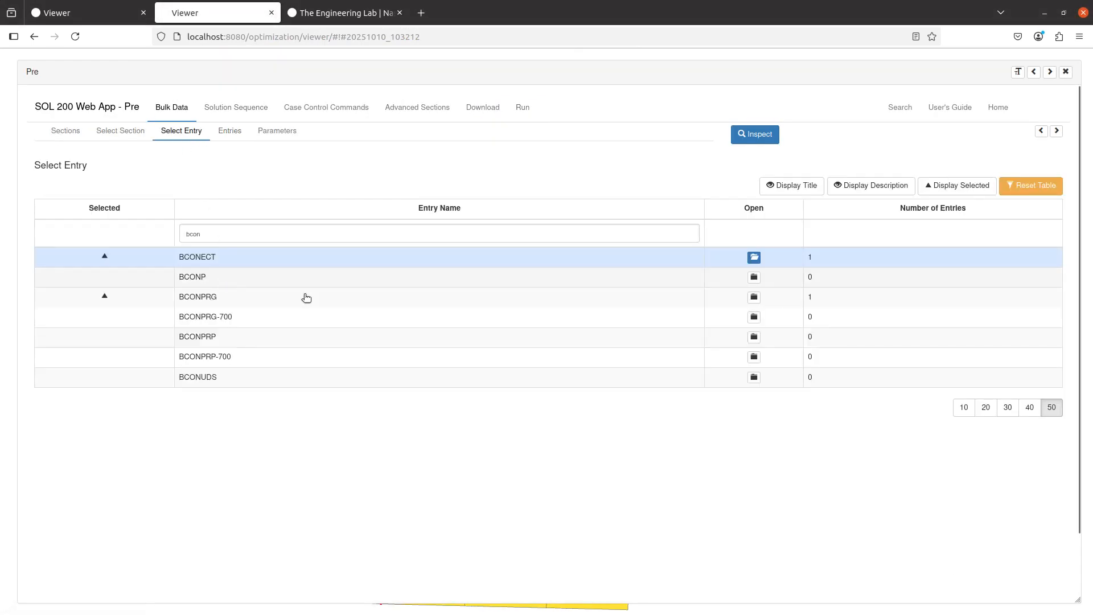
{"action": "left_click", "coordinate": [994, 188]}
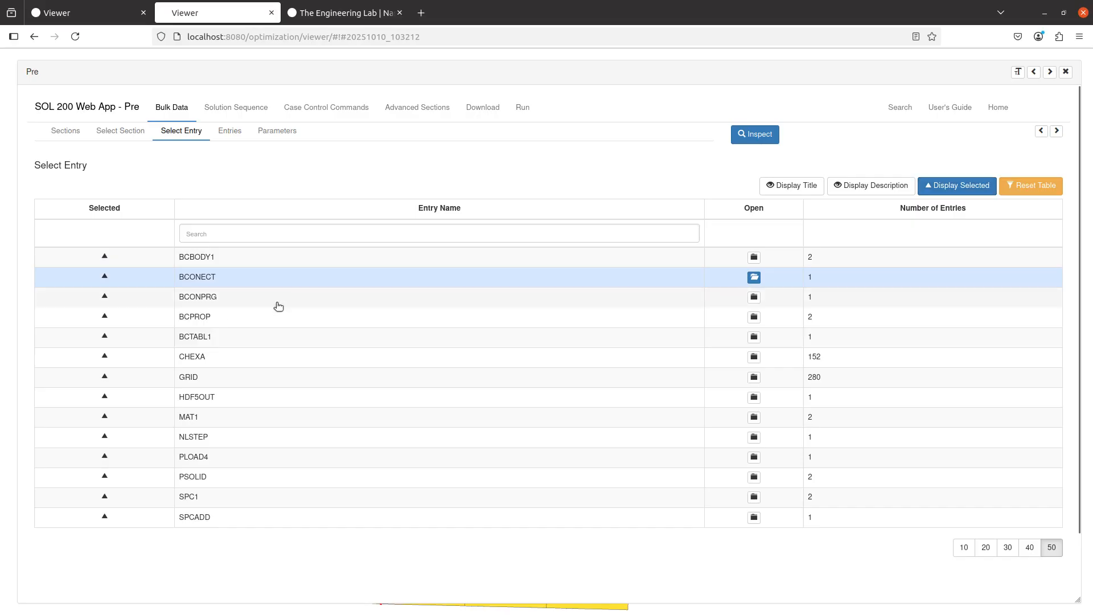
{"action": "left_click", "coordinate": [283, 300]}
{"action": "left_click", "coordinate": [375, 384]}
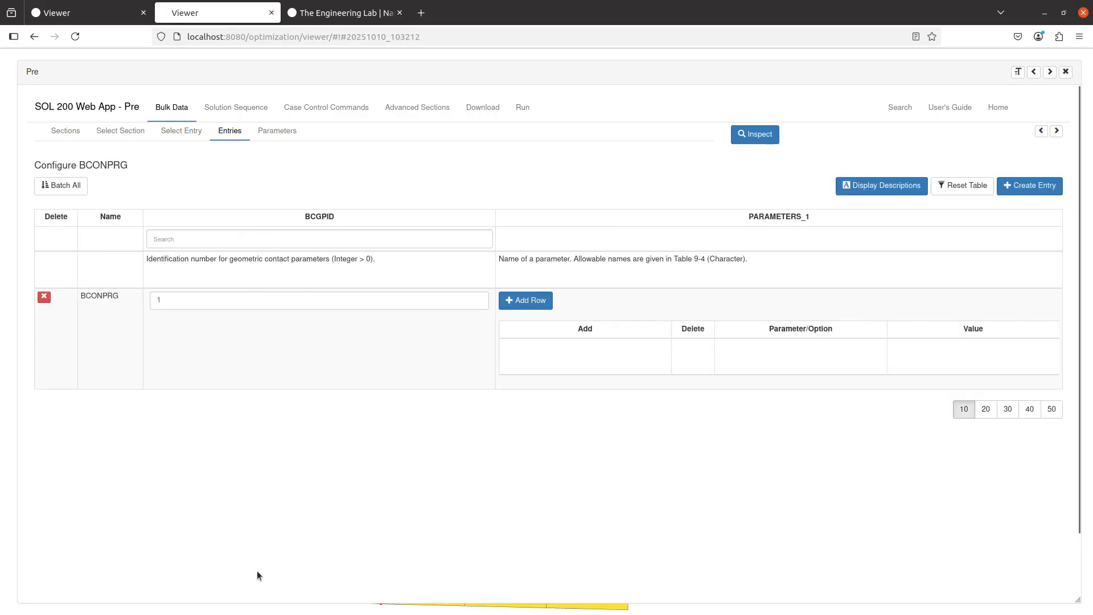
Upload the BDF and immediately run the MSC Nastran job, then close the preprocessor once it completes.
{"action": "left_click", "coordinate": [479, 110]}
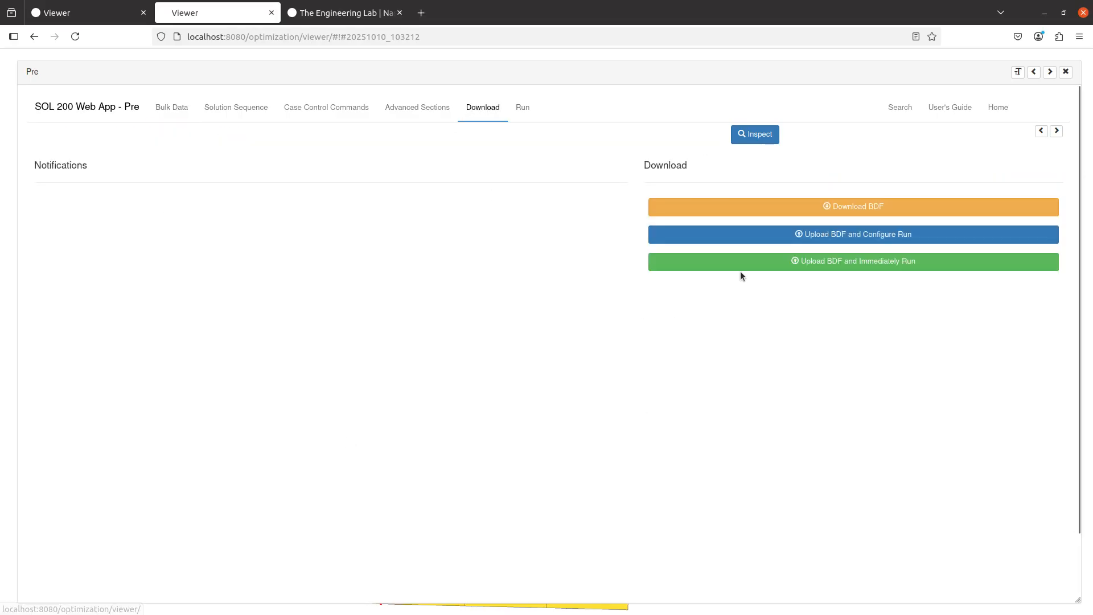
{"action": "left_click", "coordinate": [749, 254]}
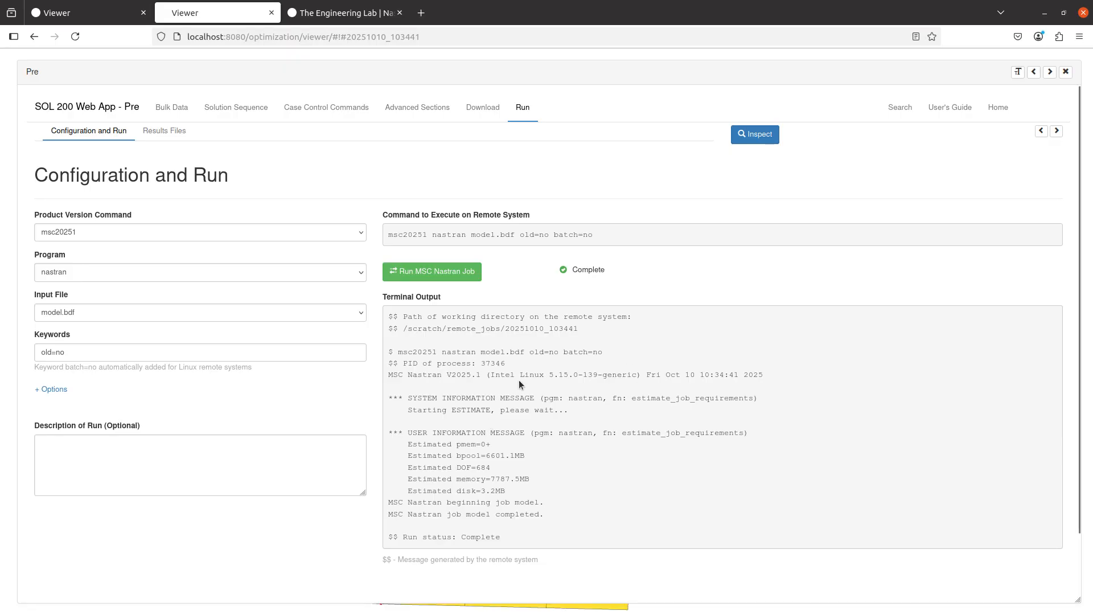
{"action": "left_click", "coordinate": [1065, 72]}
Examine the deformed displacement plot at the interface between the two blocks, then close the post-processing results.
{"action": "left_click_drag", "start_coordinate": [561, 380], "coordinate": [320, 369]}
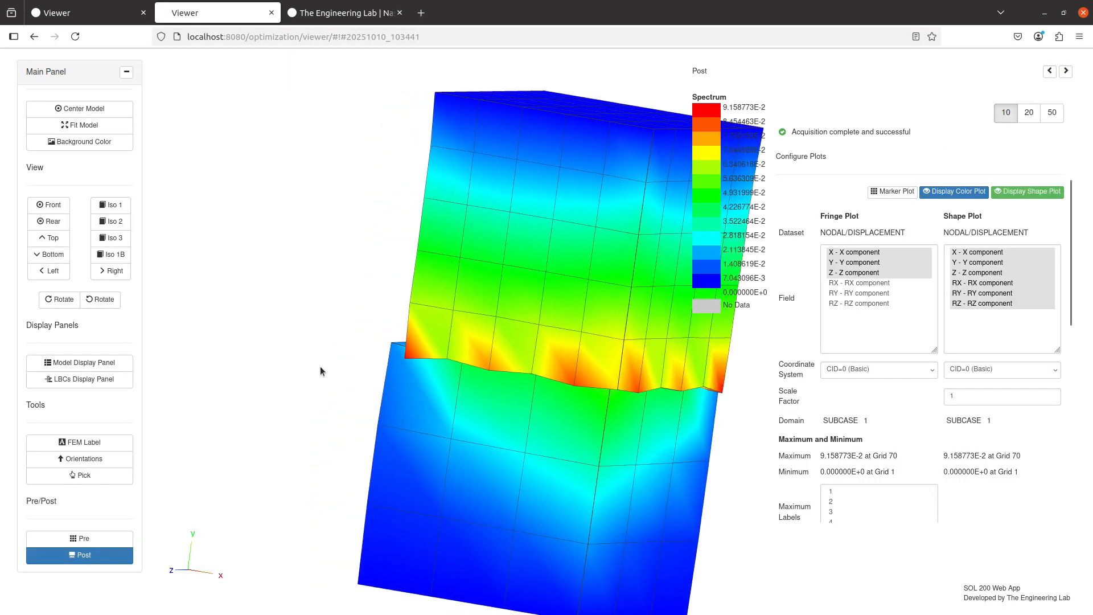
{"action": "scroll", "coordinate": [562, 384], "scroll_direction": "up", "scroll_amount": 4}
{"action": "left_click_drag", "start_coordinate": [562, 383], "coordinate": [218, 380]}
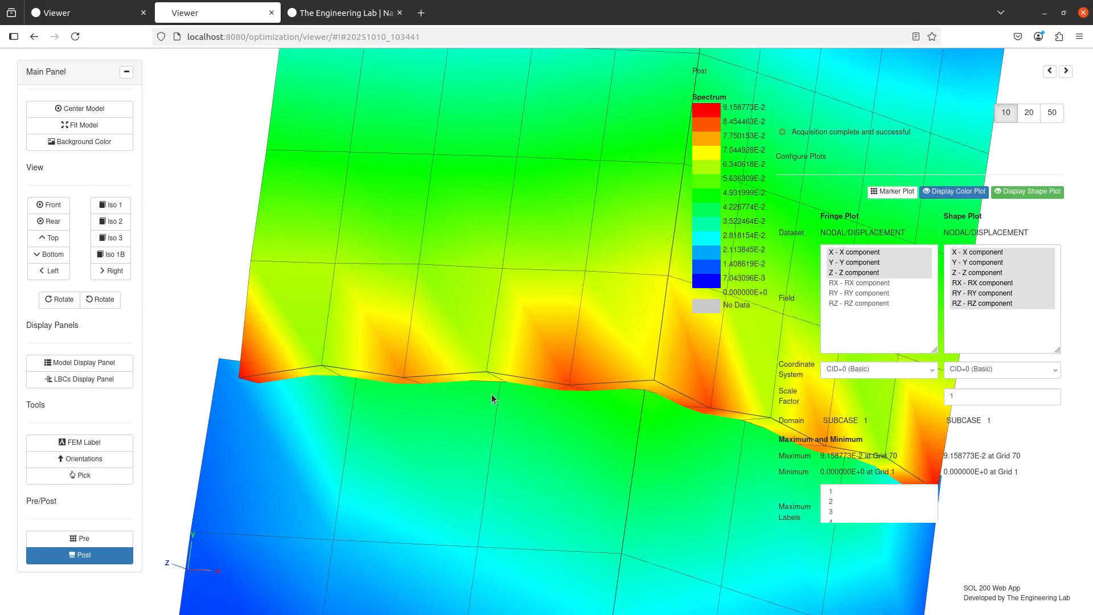
{"action": "left_click", "coordinate": [104, 560]}
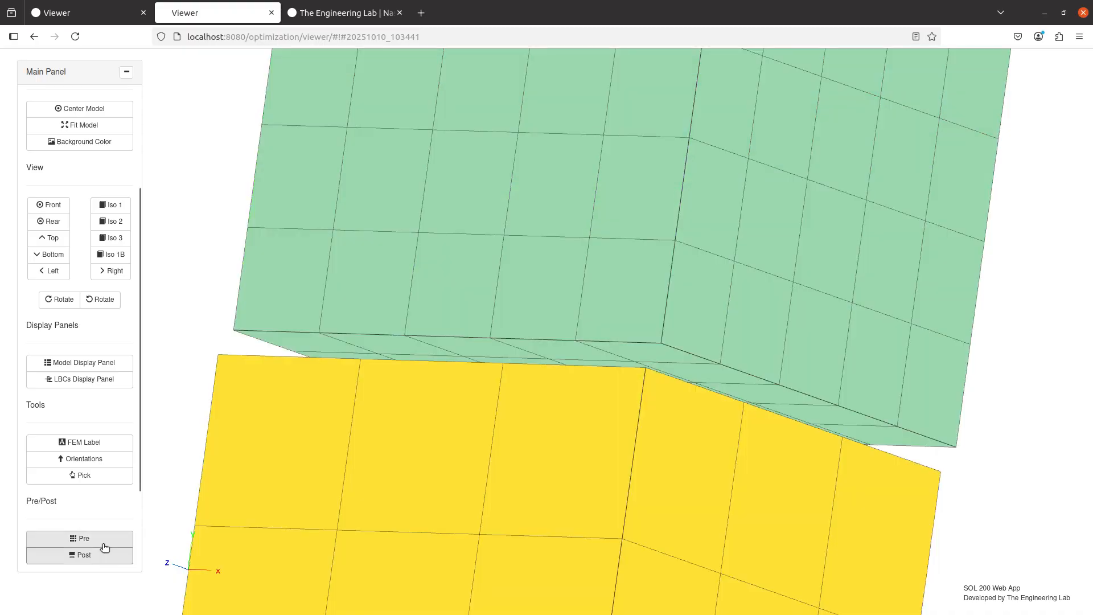
Search the bulk data entries for "bcpa" and open BCPARA for configuration.
{"action": "left_click", "coordinate": [104, 546]}
{"action": "left_click", "coordinate": [179, 108]}
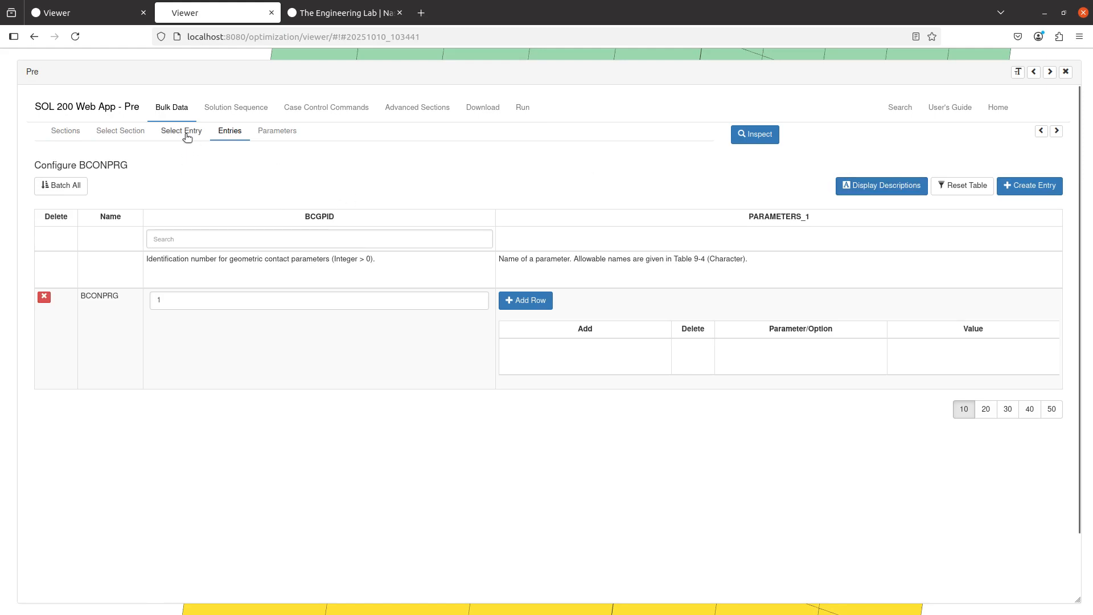
{"action": "left_click", "coordinate": [187, 137]}
{"action": "left_click", "coordinate": [1011, 185]}
{"action": "left_click", "coordinate": [564, 234]}
{"action": "type", "text": "bcb"}
{"action": "key", "text": "BackSpace"}
{"action": "type", "text": "pa"}
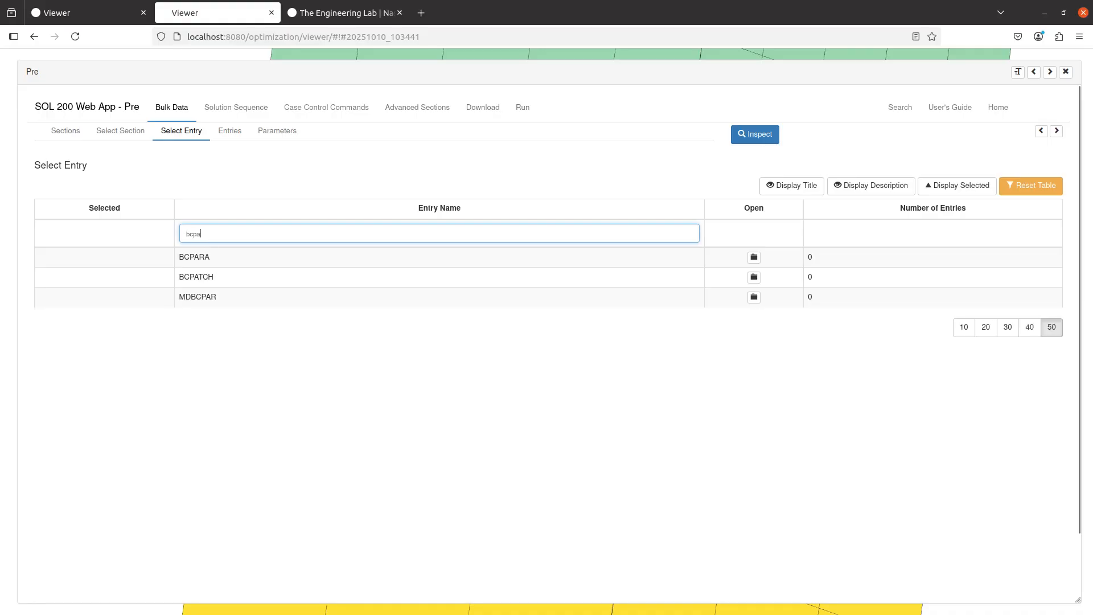
{"action": "left_click", "coordinate": [754, 256]}
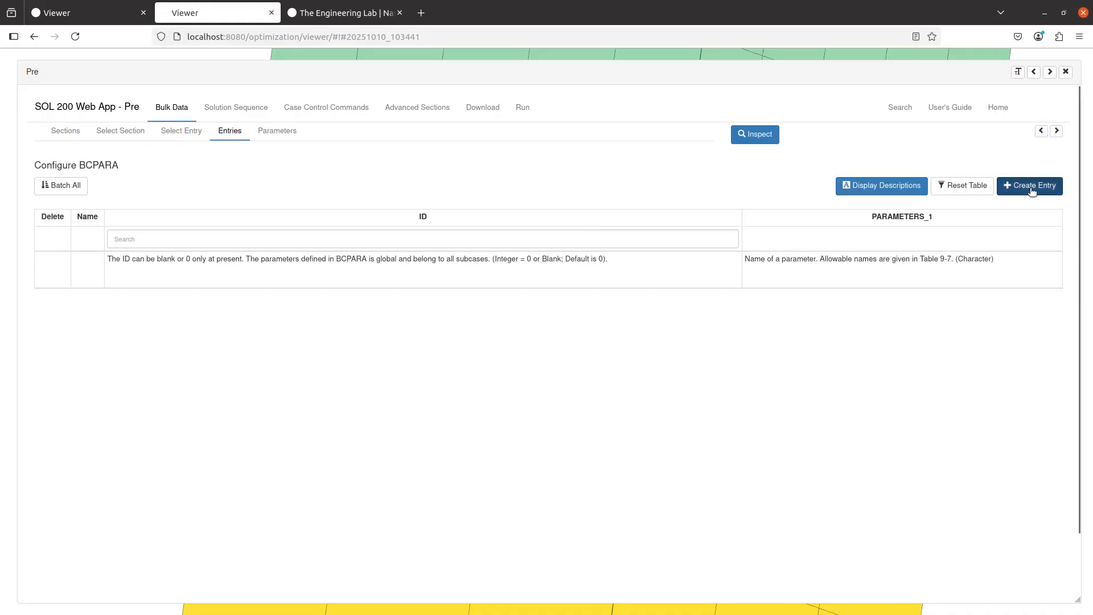
Create a BCPARA entry with the METHOD parameter set to SEGTOSEG for segment to segment contact.
{"action": "left_click", "coordinate": [1029, 186]}
{"action": "left_click", "coordinate": [683, 300]}
{"action": "left_click", "coordinate": [814, 392]}
{"action": "scroll", "coordinate": [248, 293], "scroll_direction": "down", "scroll_amount": 5}
{"action": "left_click", "coordinate": [250, 211]}
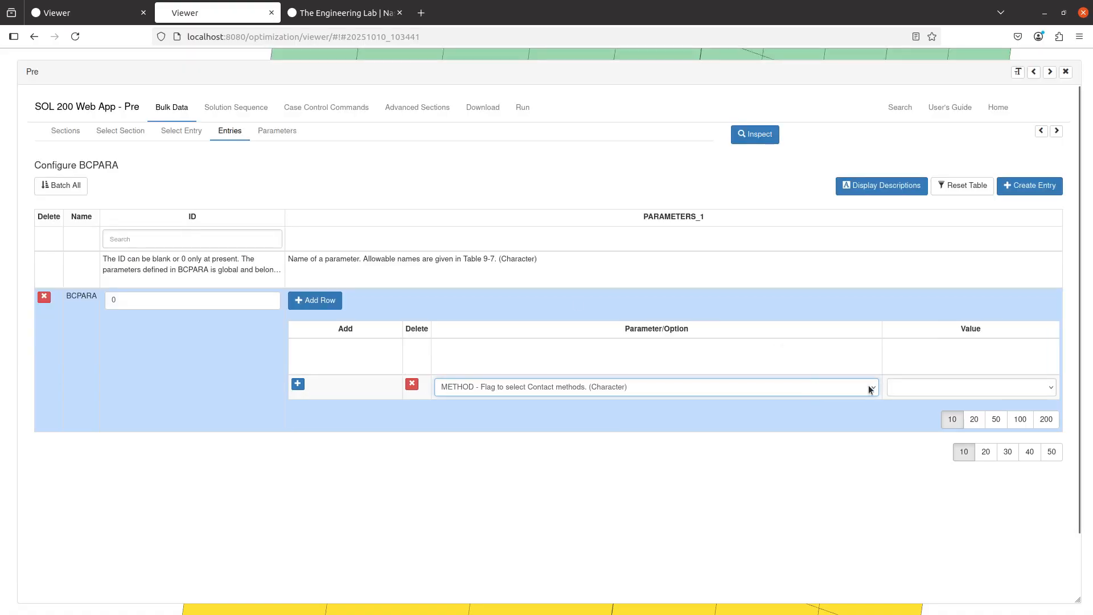
{"action": "left_click", "coordinate": [934, 395]}
{"action": "left_click", "coordinate": [817, 435]}
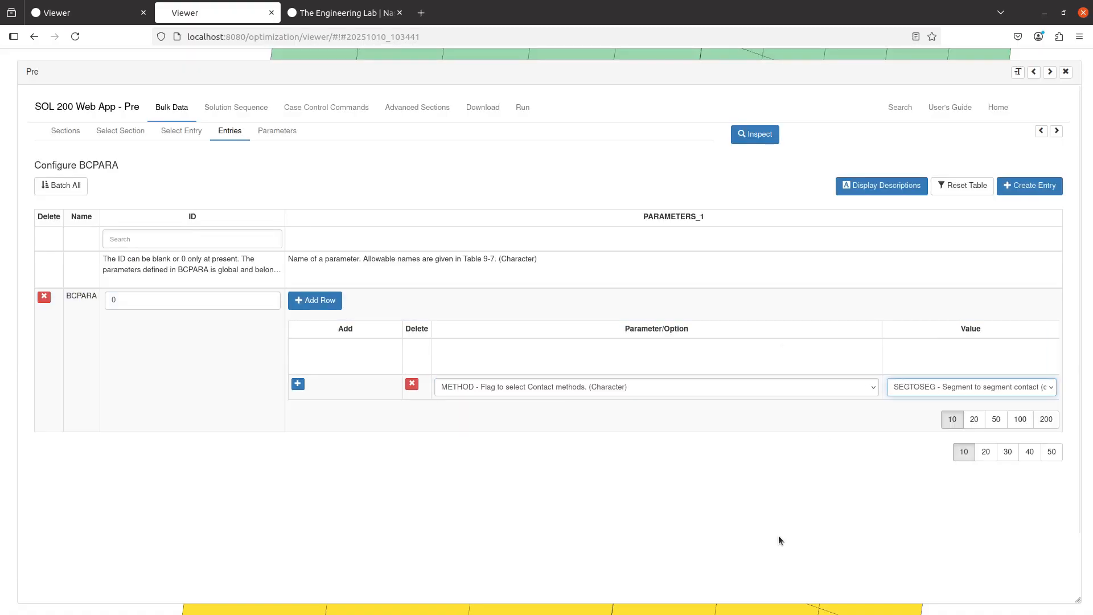
Upload the BDF, immediately run the job, and examine the subcase 1 displacement plot at the block interface from the front.
{"action": "left_click", "coordinate": [484, 107]}
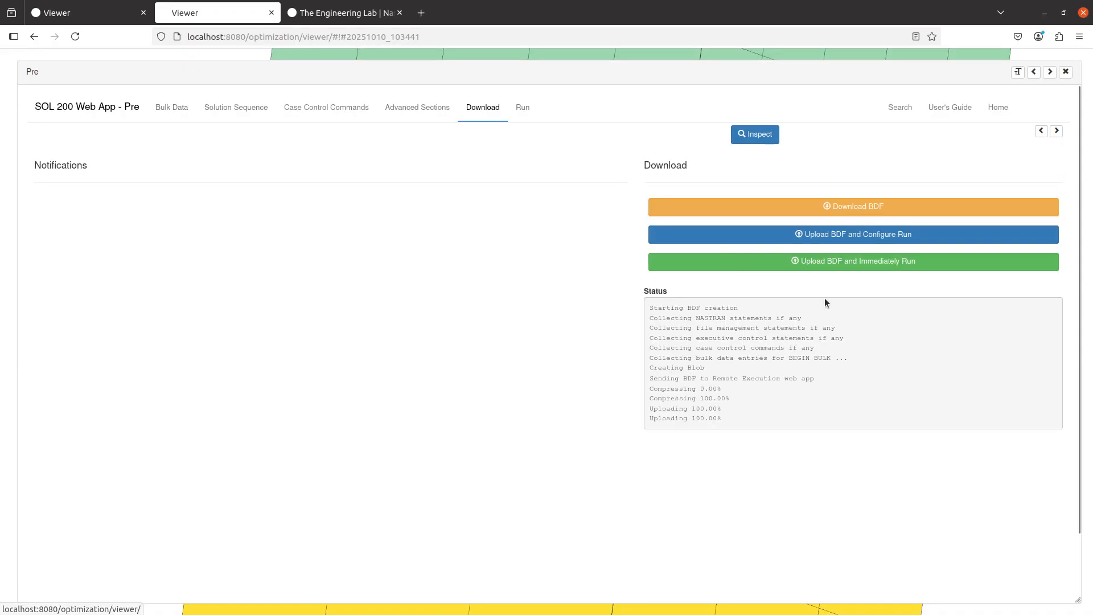
{"action": "left_click", "coordinate": [833, 262]}
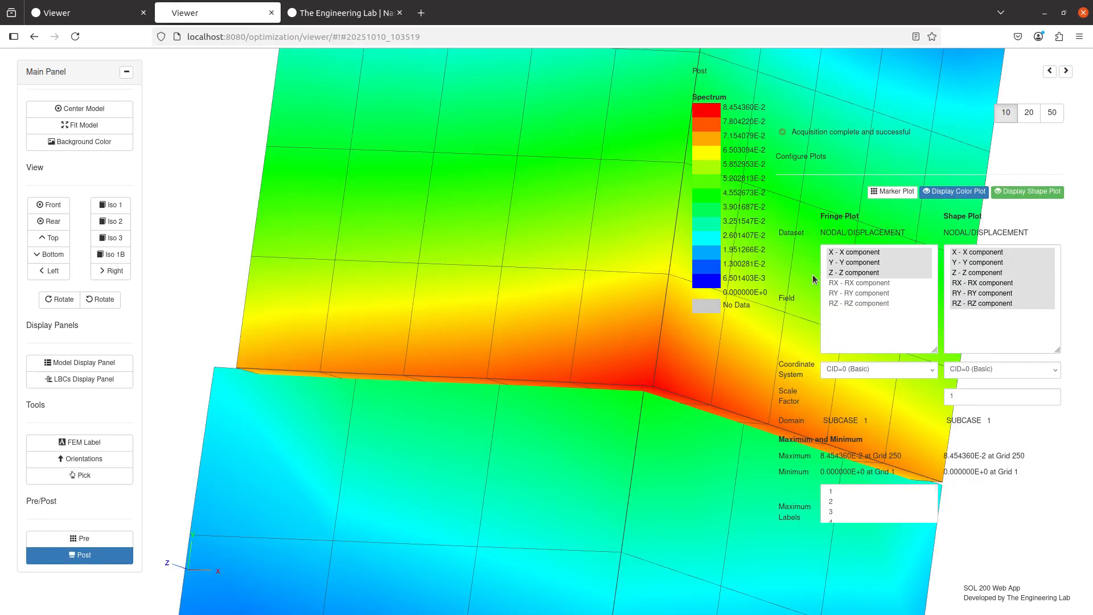
{"action": "left_click_drag", "start_coordinate": [567, 486], "coordinate": [466, 473]}
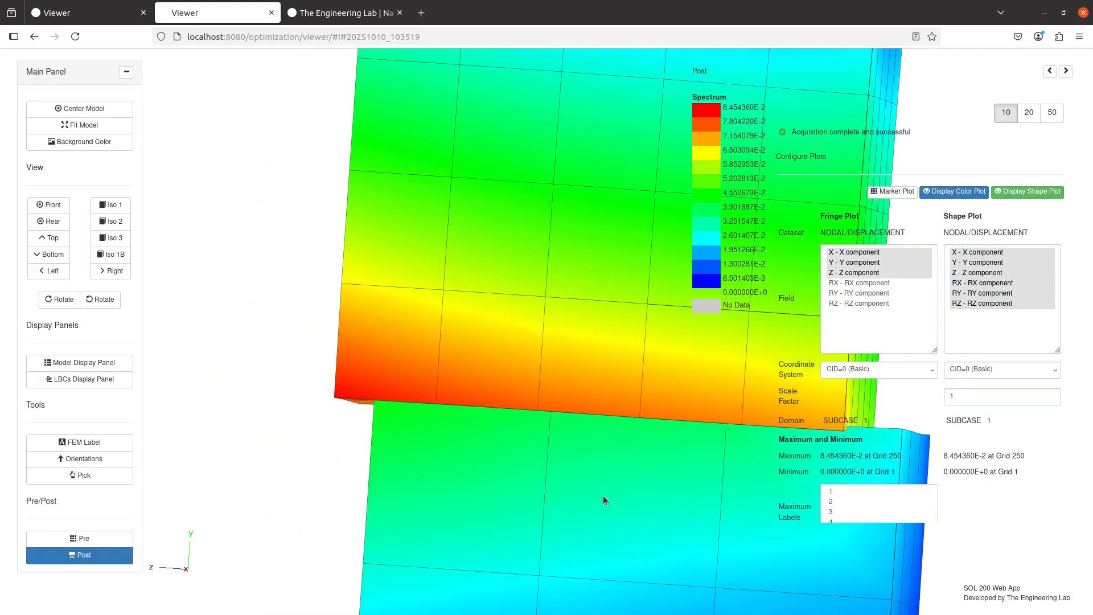
{"action": "left_click", "coordinate": [49, 204]}
{"action": "scroll", "coordinate": [402, 361], "scroll_direction": "down", "scroll_amount": 1}
{"action": "scroll", "coordinate": [848, 248], "scroll_direction": "down", "scroll_amount": 5}
{"action": "scroll", "coordinate": [817, 253], "scroll_direction": "up", "scroll_amount": 9}
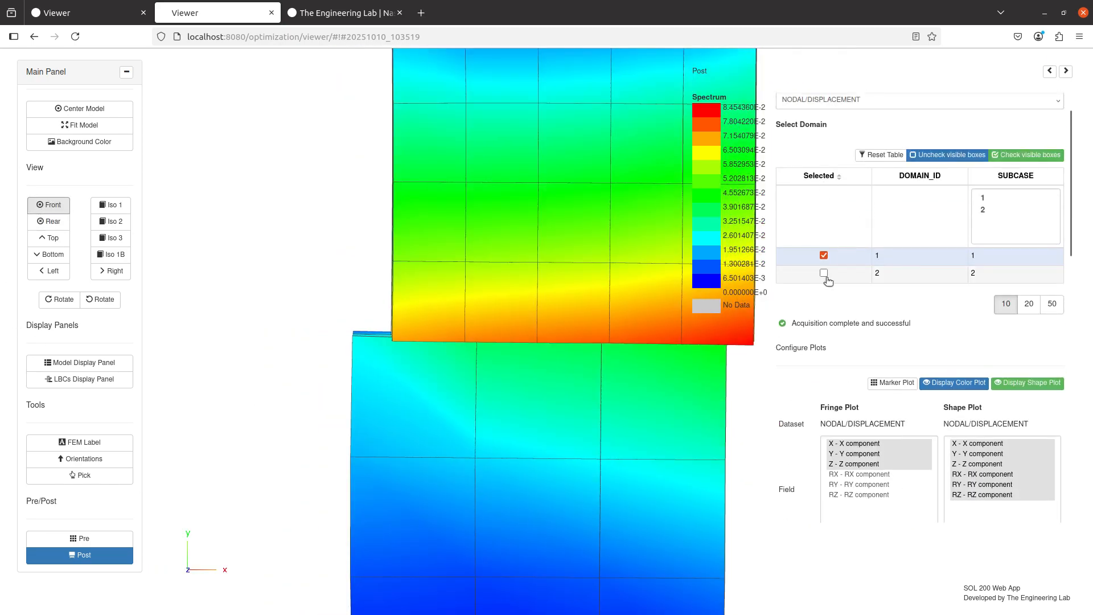
Display the displacement results of subcase 2 and examine the interface between the blocks from the side.
{"action": "left_click", "coordinate": [823, 274]}
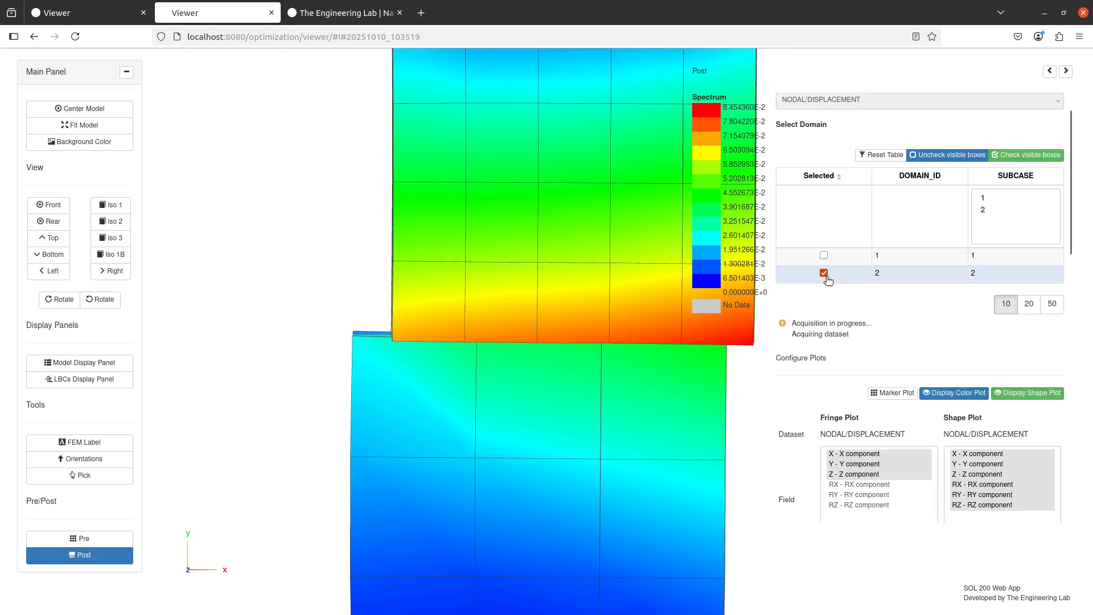
{"action": "left_click_drag", "start_coordinate": [453, 378], "coordinate": [576, 373]}
{"action": "scroll", "coordinate": [439, 392], "scroll_direction": "down", "scroll_amount": 5}
{"action": "scroll", "coordinate": [551, 442], "scroll_direction": "up", "scroll_amount": 3}
{"action": "scroll", "coordinate": [576, 374], "scroll_direction": "up", "scroll_amount": 3}
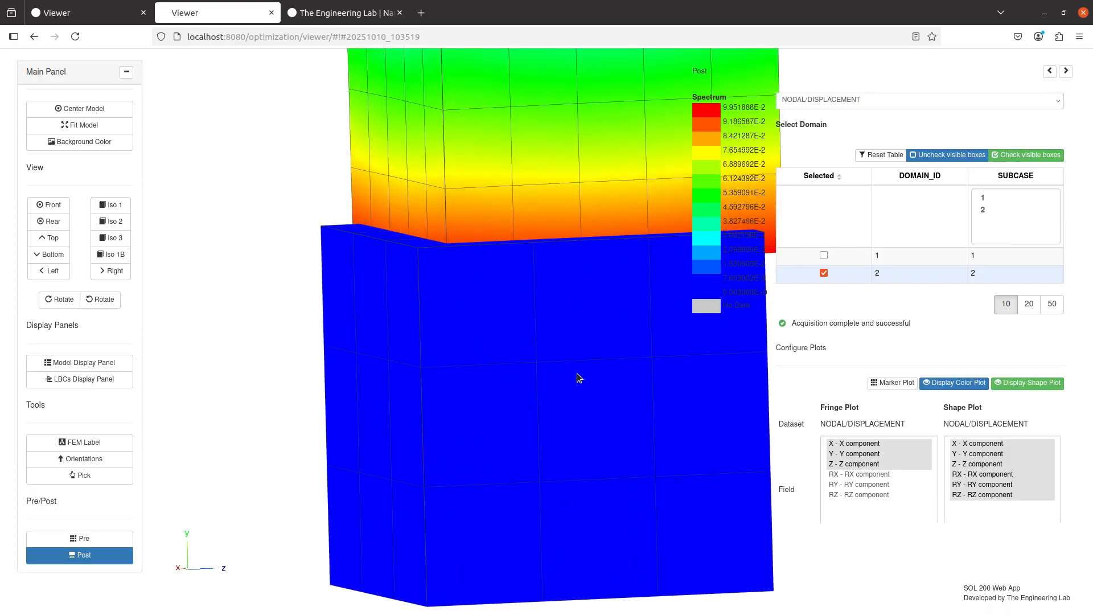
Return to the subcase 1 displacement results and toggle the shape plot to examine the block interface from the front.
{"action": "left_click", "coordinate": [823, 256]}
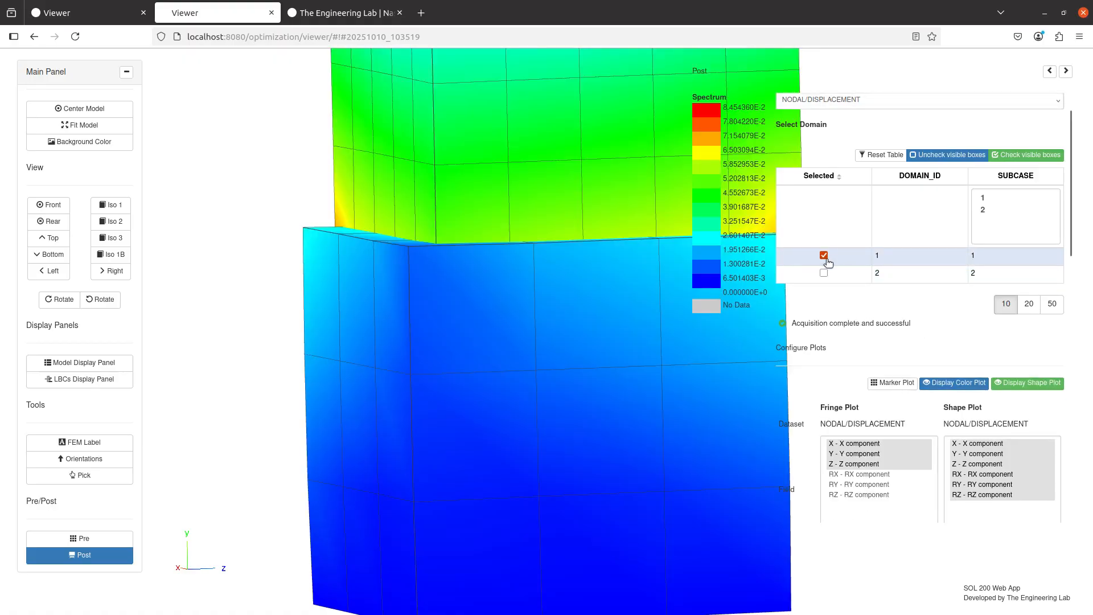
{"action": "left_click_drag", "start_coordinate": [605, 322], "coordinate": [393, 358]}
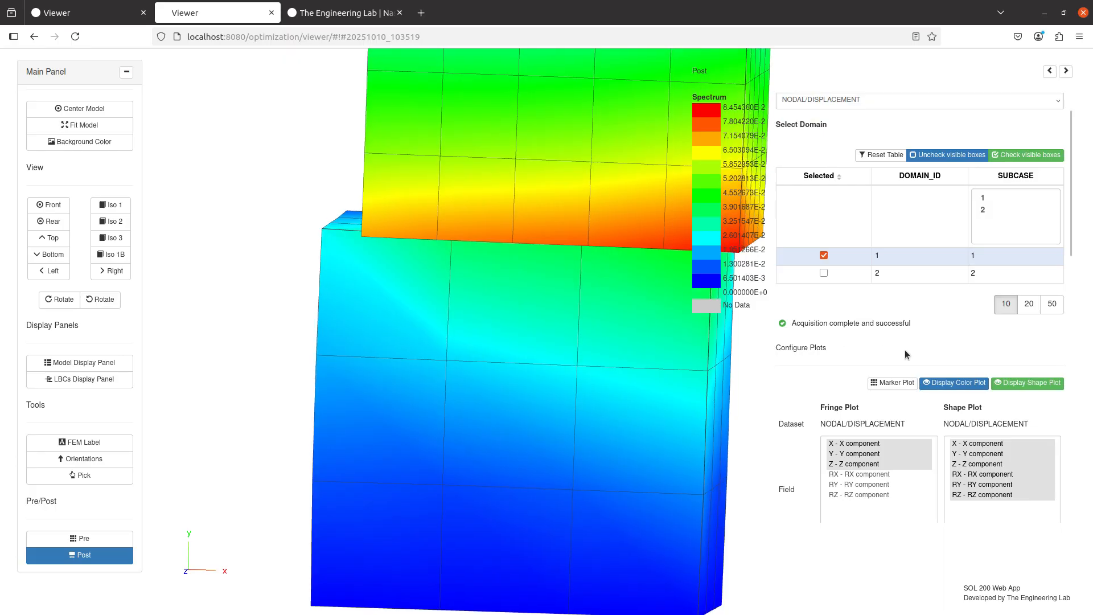
{"action": "left_click", "coordinate": [1016, 382]}
{"action": "left_click", "coordinate": [1017, 382]}
{"action": "left_click_drag", "start_coordinate": [452, 307], "coordinate": [400, 283]}
{"action": "left_click", "coordinate": [41, 203]}
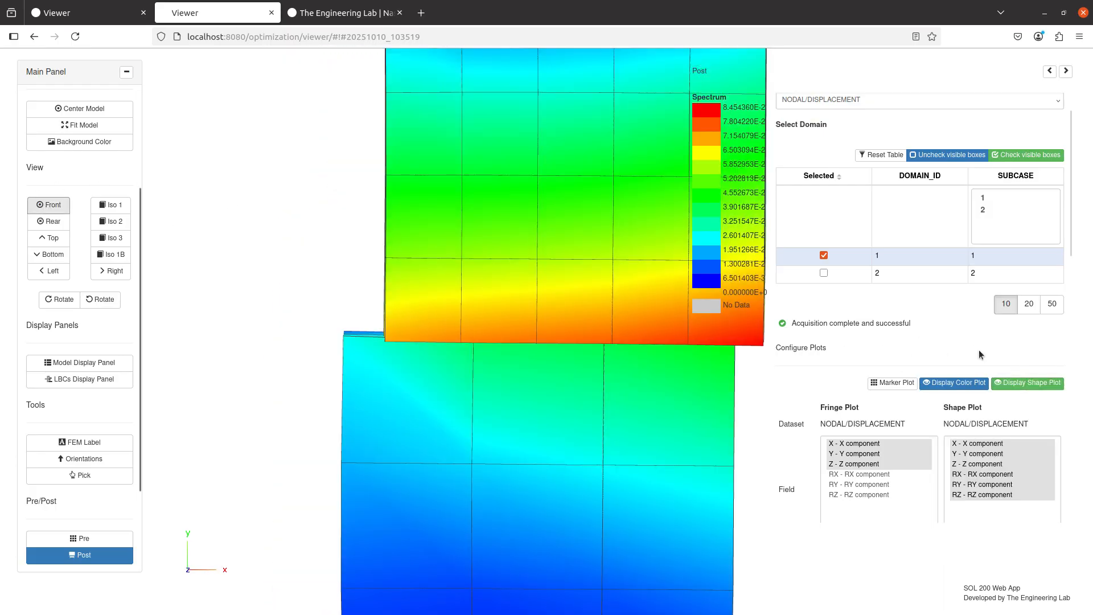
{"action": "left_click", "coordinate": [1013, 382]}
{"action": "left_click", "coordinate": [1012, 383]}
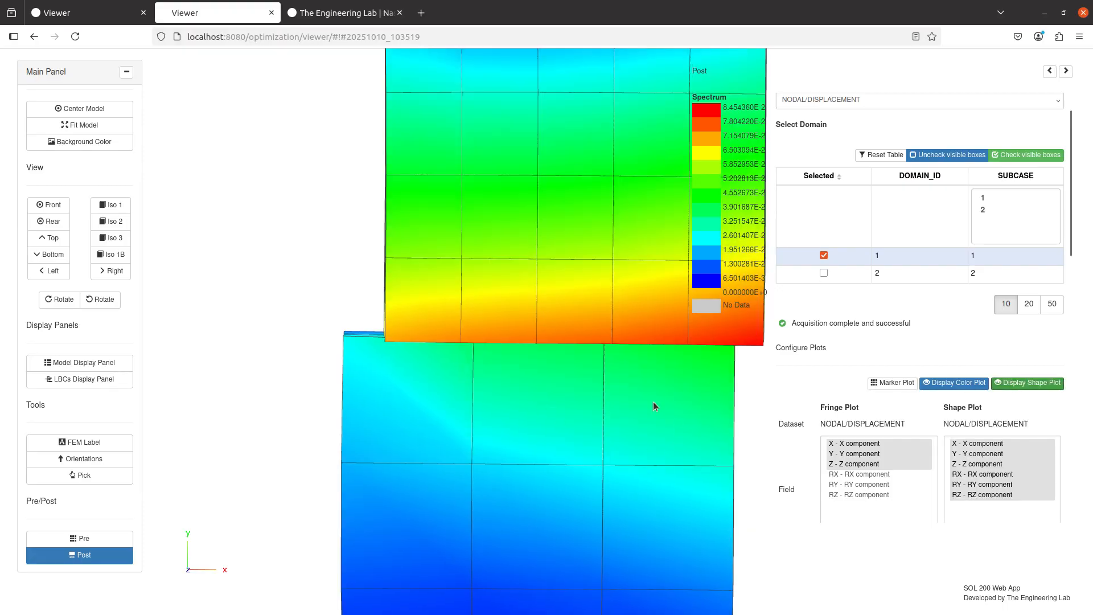
{"action": "scroll", "coordinate": [626, 429], "scroll_direction": "down", "scroll_amount": 5}
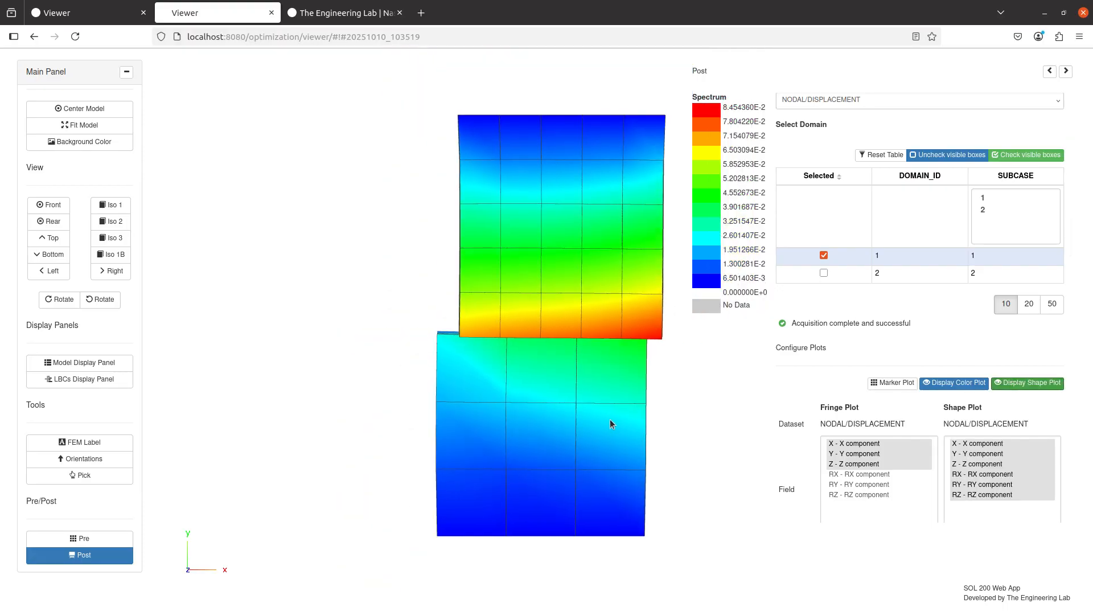
Switch to README.txt in Notepad++ and highlight the agenda line "Permanent Glue (BCONPRG IGLUE=4)".
{"action": "key", "text": "alt+Tab"}
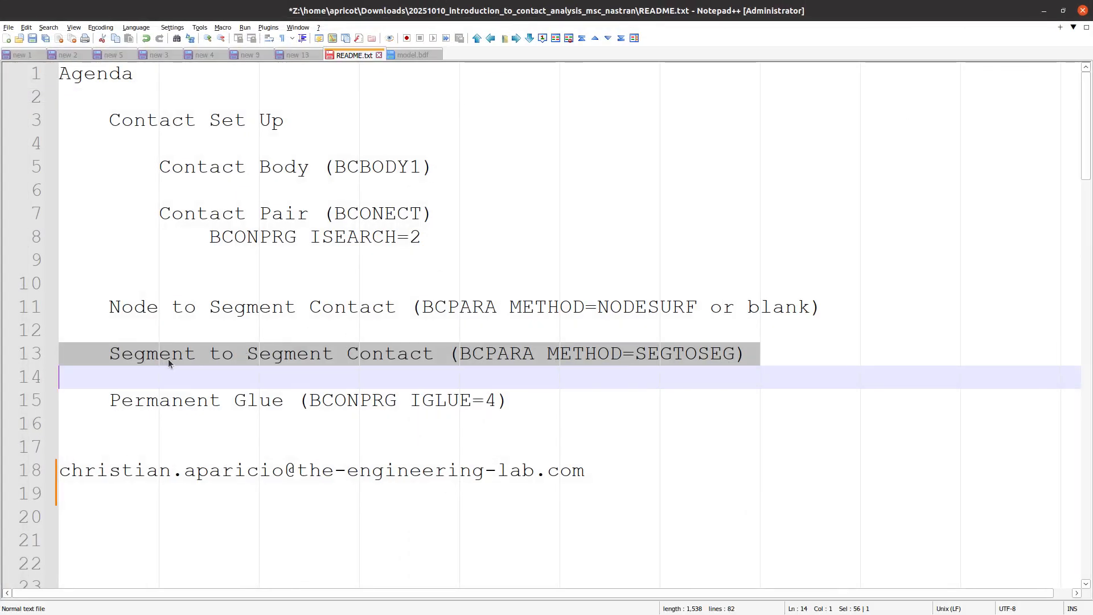
{"action": "triple_click", "coordinate": [228, 404]}
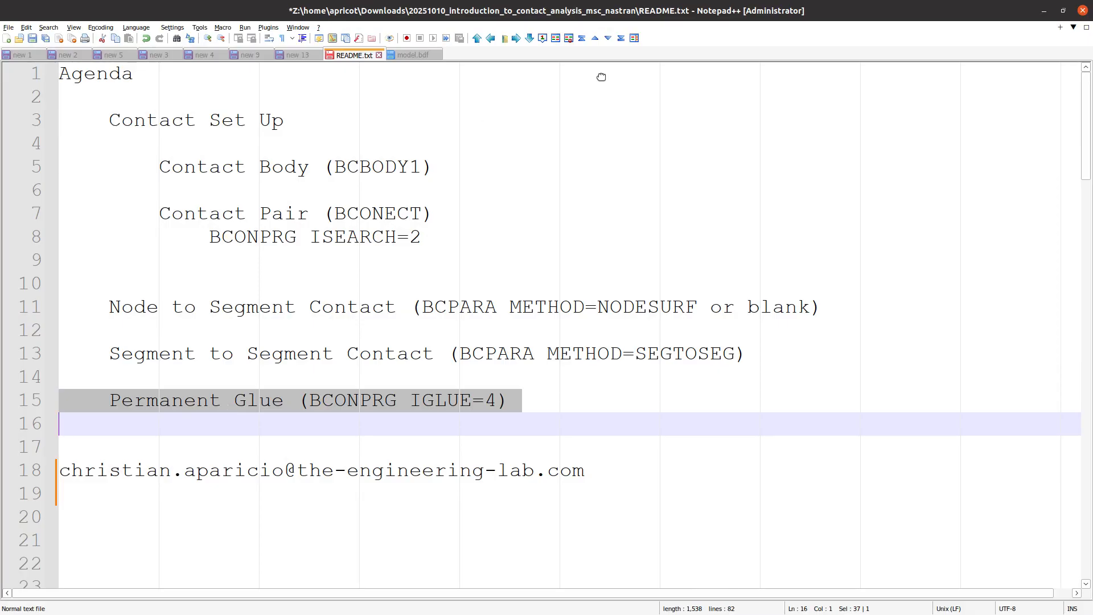
{"action": "left_click_drag", "start_coordinate": [574, 12], "coordinate": [0, 12]}
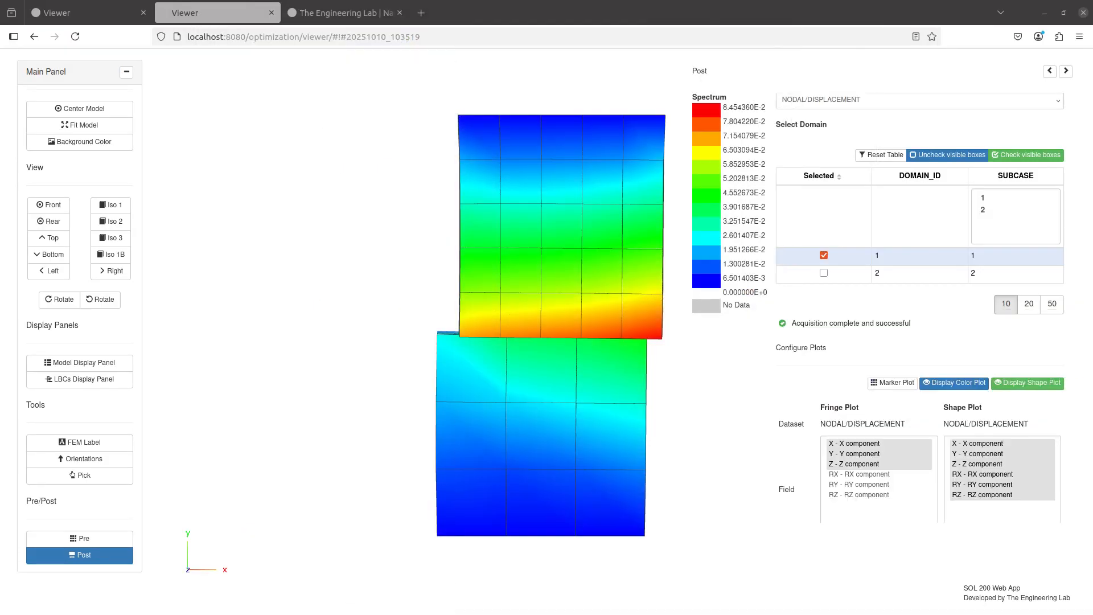
Switch to the PowerPoint slide show, erase all ink on the contact bodies slide, and circle IGLUE with the Pen.
{"action": "left_click", "coordinate": [124, 562]}
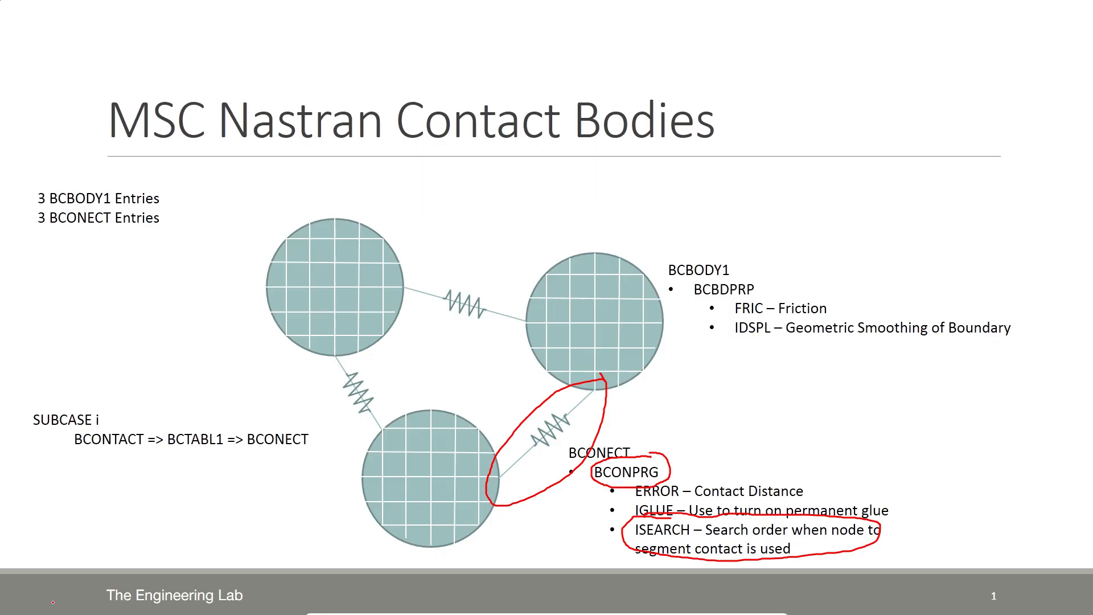
{"action": "left_click", "coordinate": [54, 603]}
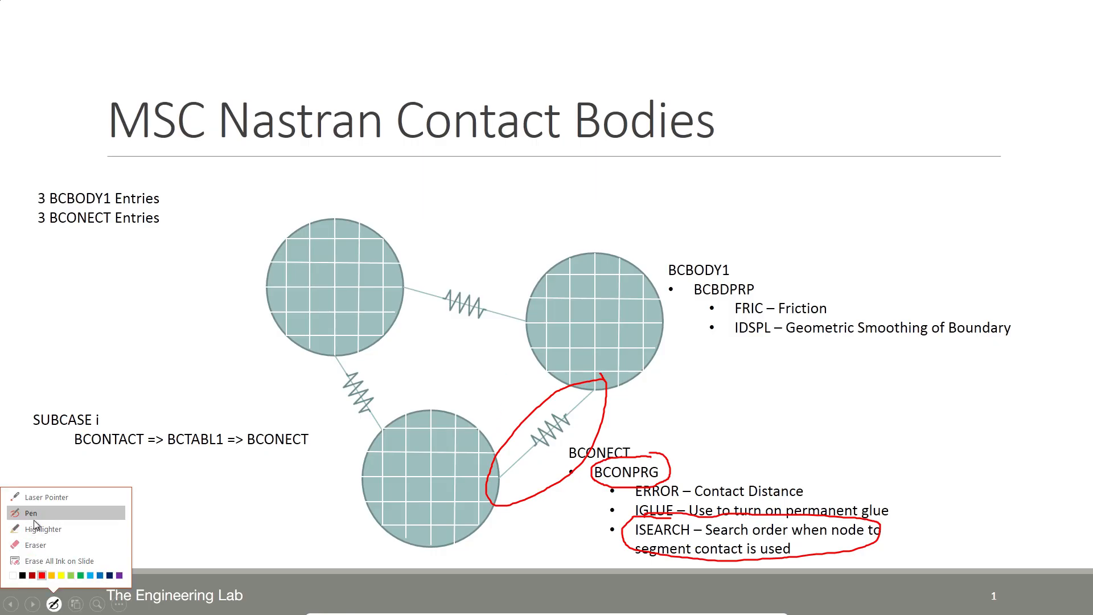
{"action": "left_click", "coordinate": [42, 551]}
{"action": "left_click_drag", "start_coordinate": [665, 416], "coordinate": [694, 554]}
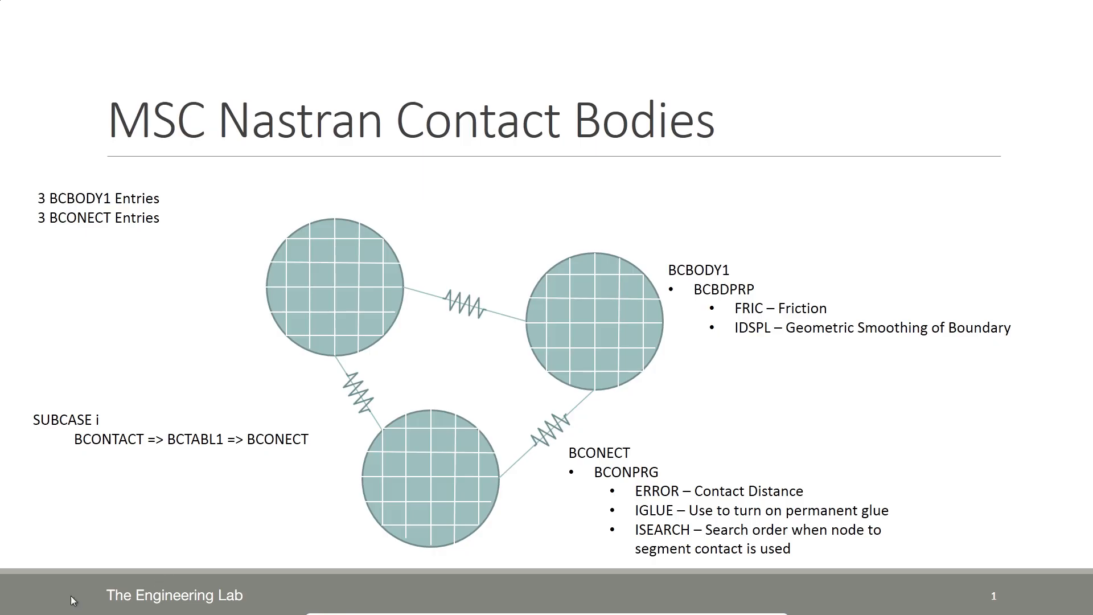
{"action": "left_click", "coordinate": [54, 604]}
{"action": "left_click", "coordinate": [69, 513]}
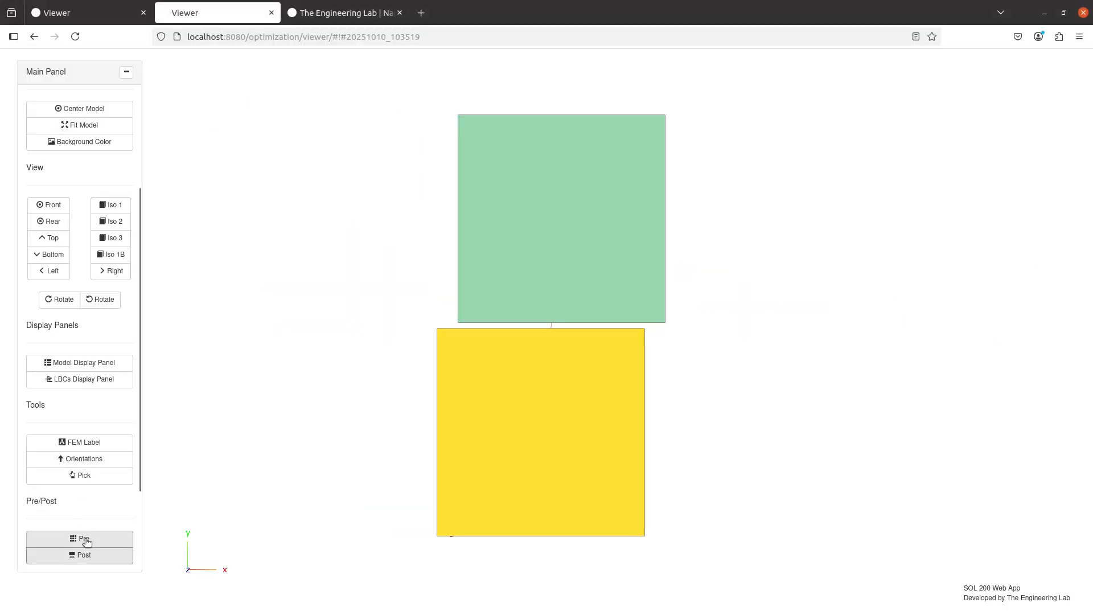
Reopen the preprocessor in the SOL 200 Web App, list only the bulk data entries in use, and open BCONPRG.
{"action": "left_click", "coordinate": [80, 538]}
{"action": "left_click", "coordinate": [162, 108]}
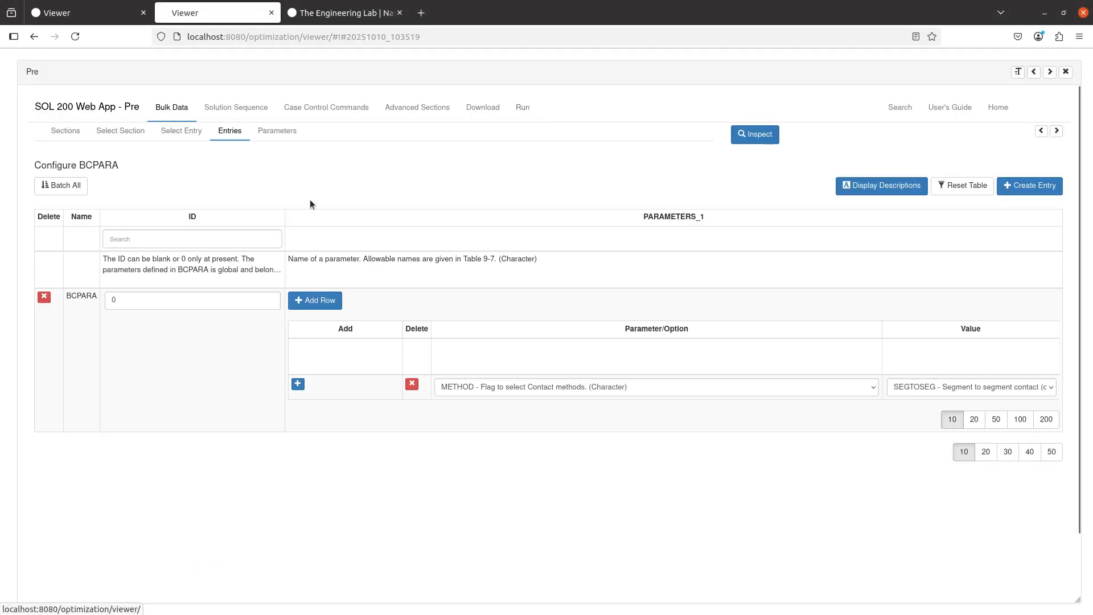
{"action": "left_click", "coordinate": [183, 132]}
{"action": "left_click", "coordinate": [948, 186]}
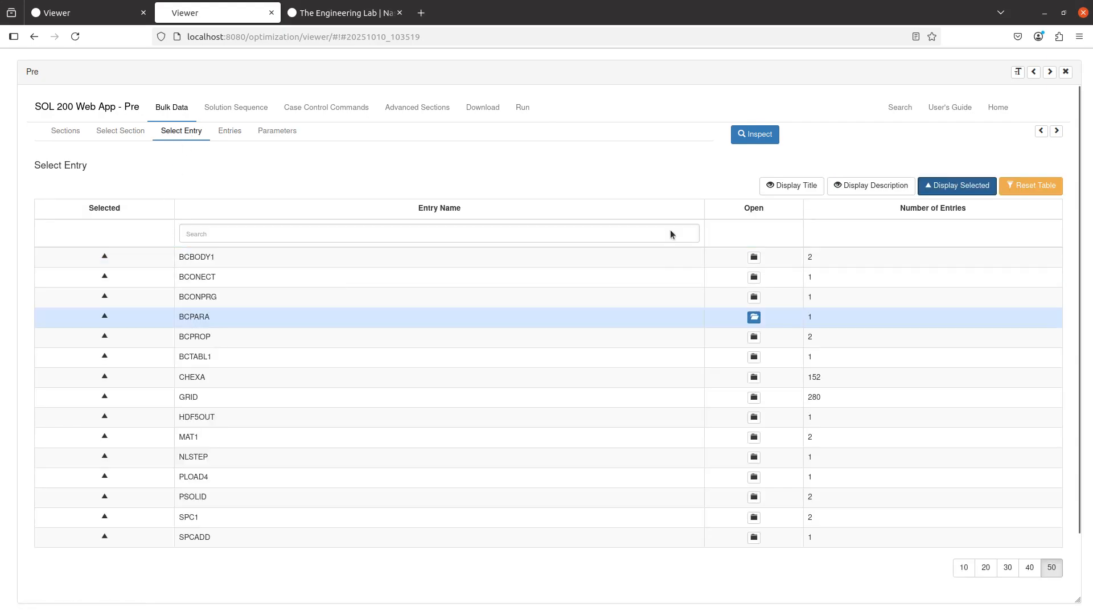
{"action": "left_click", "coordinate": [244, 302]}
Add a parameter row to the BCONPRG entry and set IGLUE to option 4 for permanent glue.
{"action": "left_click", "coordinate": [524, 301]}
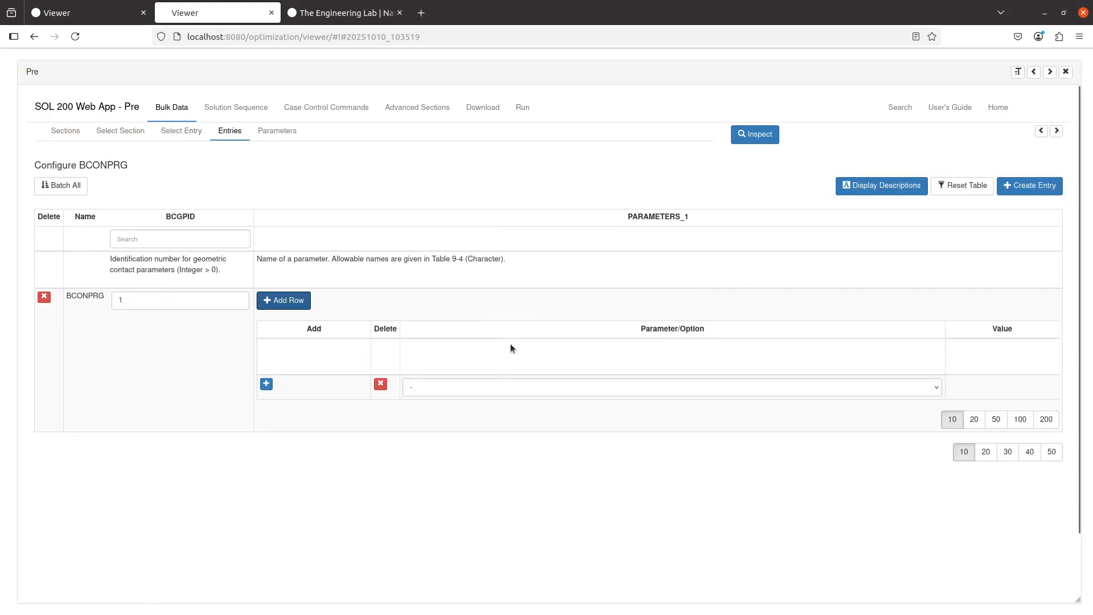
{"action": "left_click", "coordinate": [582, 387]}
{"action": "scroll", "coordinate": [228, 256], "scroll_direction": "down", "scroll_amount": 10}
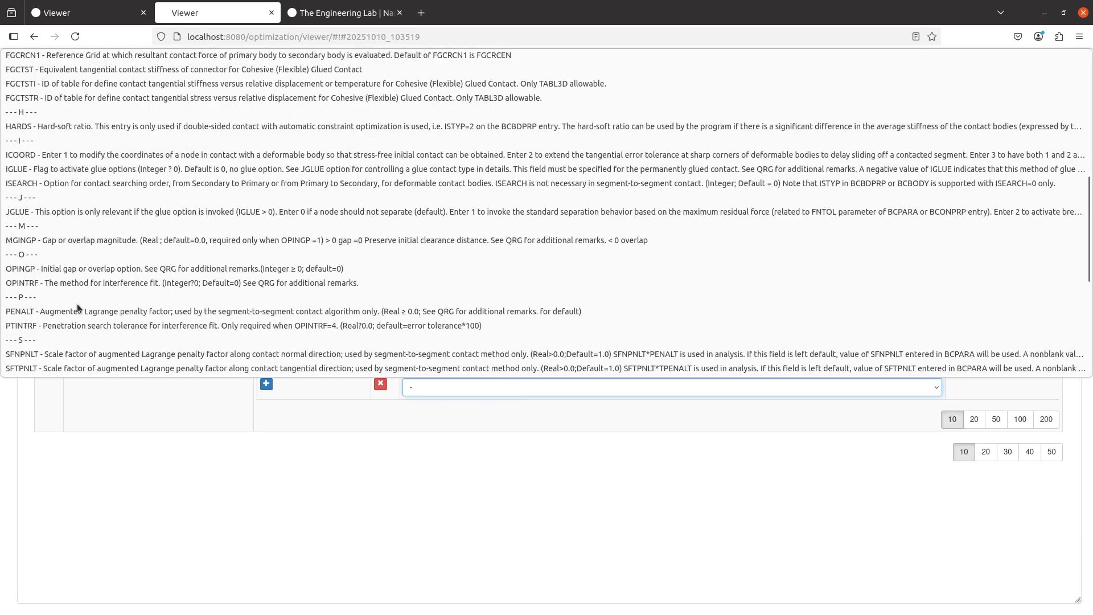
{"action": "left_click", "coordinate": [63, 170]}
{"action": "left_click", "coordinate": [890, 387]}
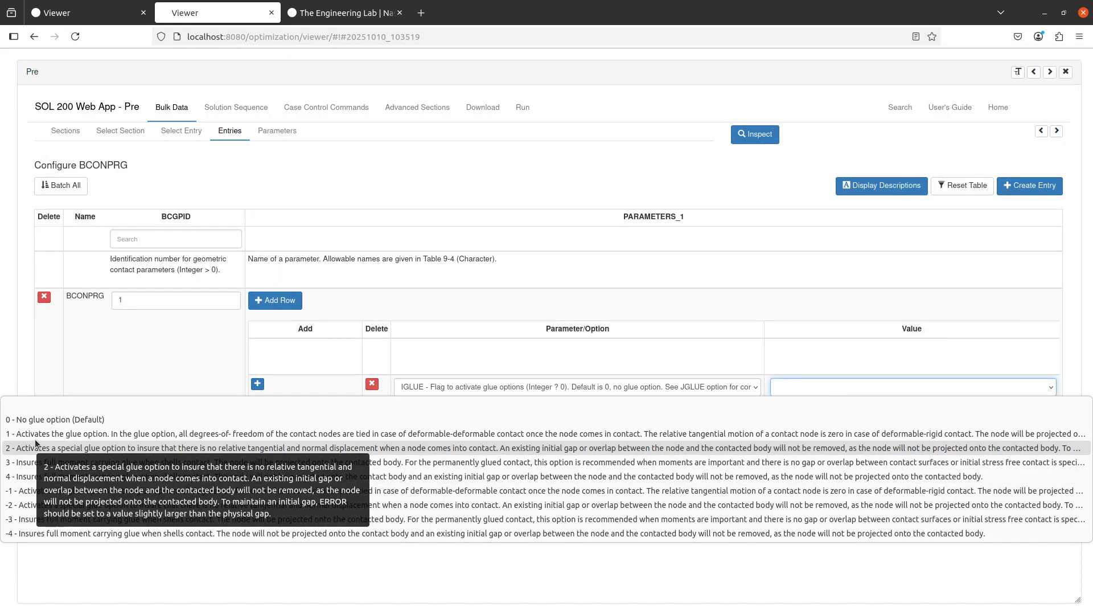
{"action": "left_click", "coordinate": [37, 475]}
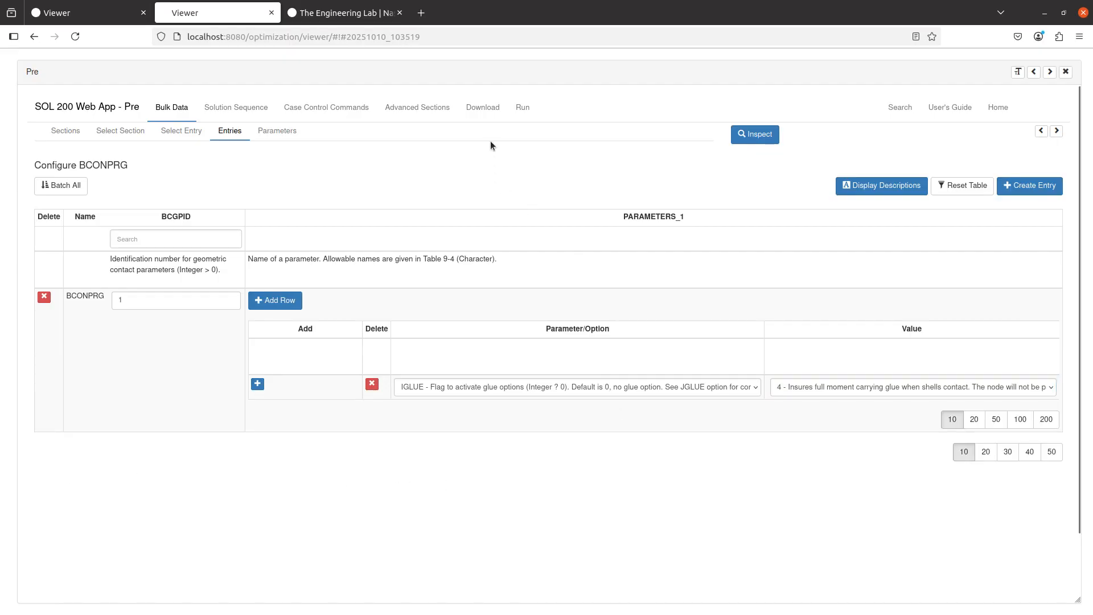
Upload the BDF, immediately run the MSC Nastran job, and enlarge the F06 output area.
{"action": "left_click", "coordinate": [471, 108]}
{"action": "left_click", "coordinate": [806, 263]}
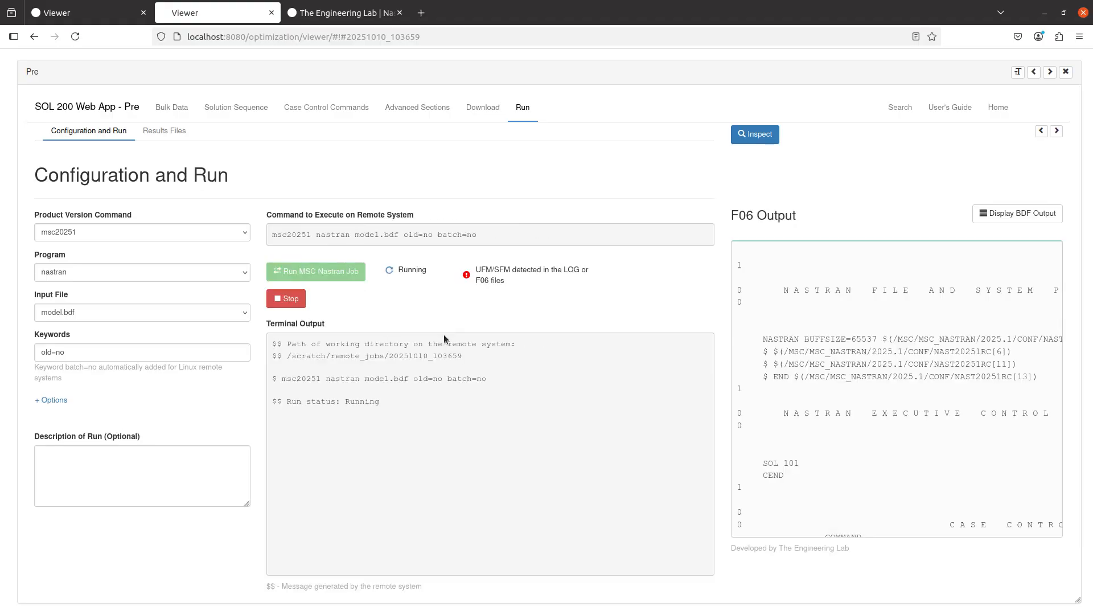
{"action": "left_click", "coordinate": [1040, 131]}
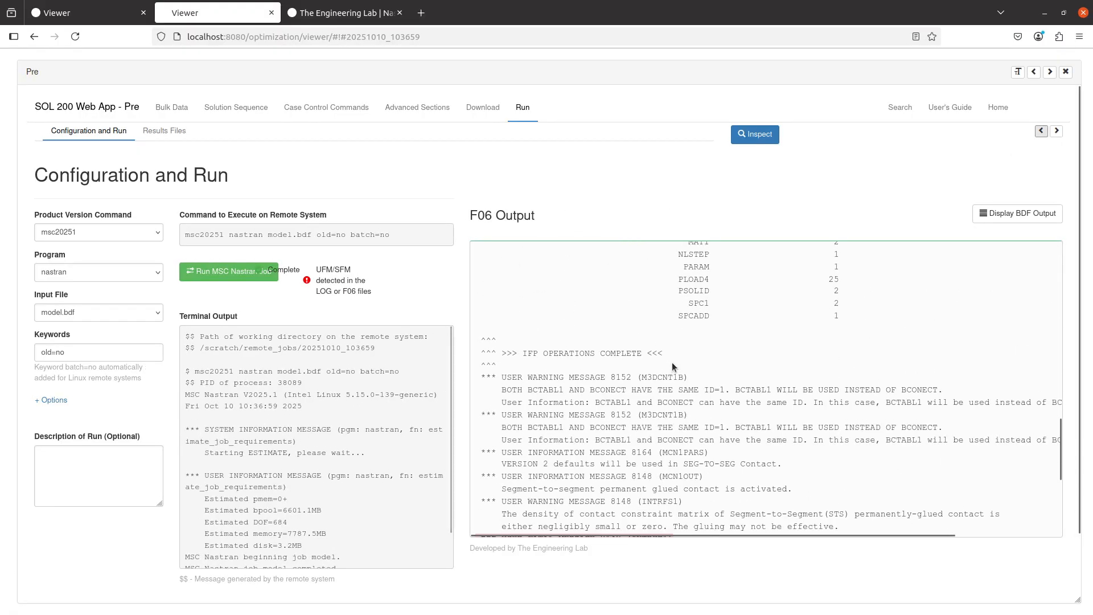
Read the fatal message in the F06 output, highlighting its text about permanent glue in segment to segment contact.
{"action": "left_click_drag", "start_coordinate": [488, 354], "coordinate": [705, 445]}
{"action": "left_click", "coordinate": [704, 444]}
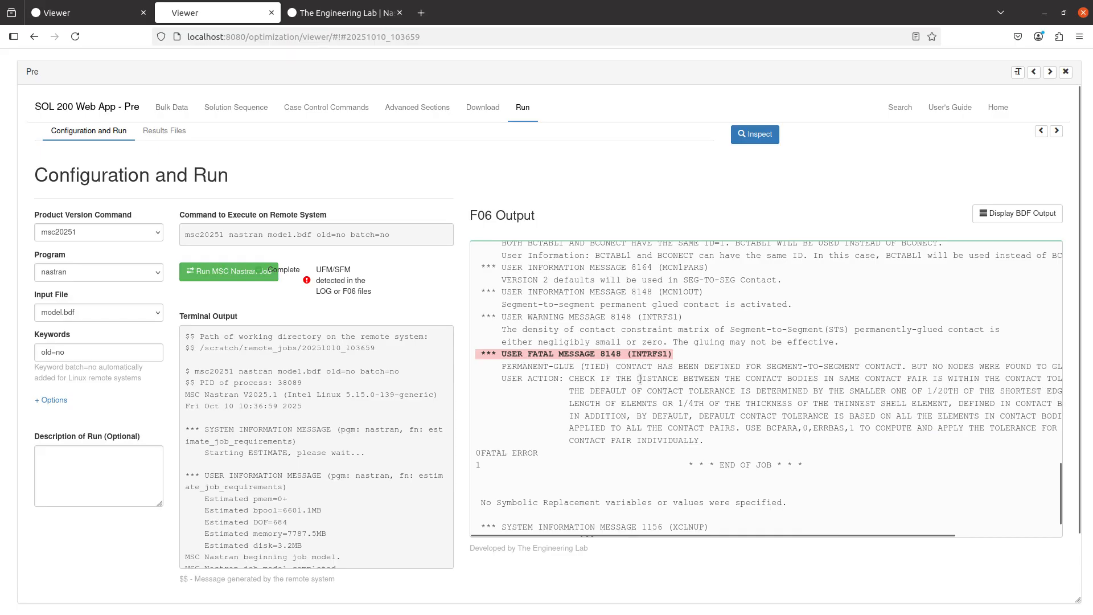
{"action": "left_click_drag", "start_coordinate": [511, 364], "coordinate": [859, 367]}
{"action": "left_click_drag", "start_coordinate": [796, 534], "coordinate": [901, 534]}
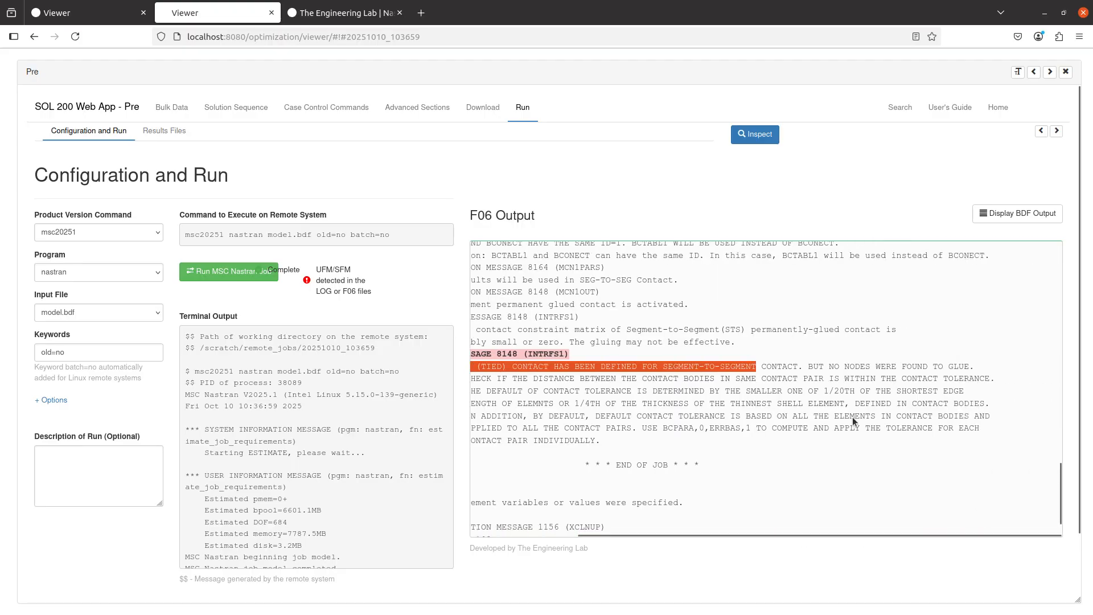
{"action": "left_click_drag", "start_coordinate": [808, 367], "coordinate": [1044, 371]}
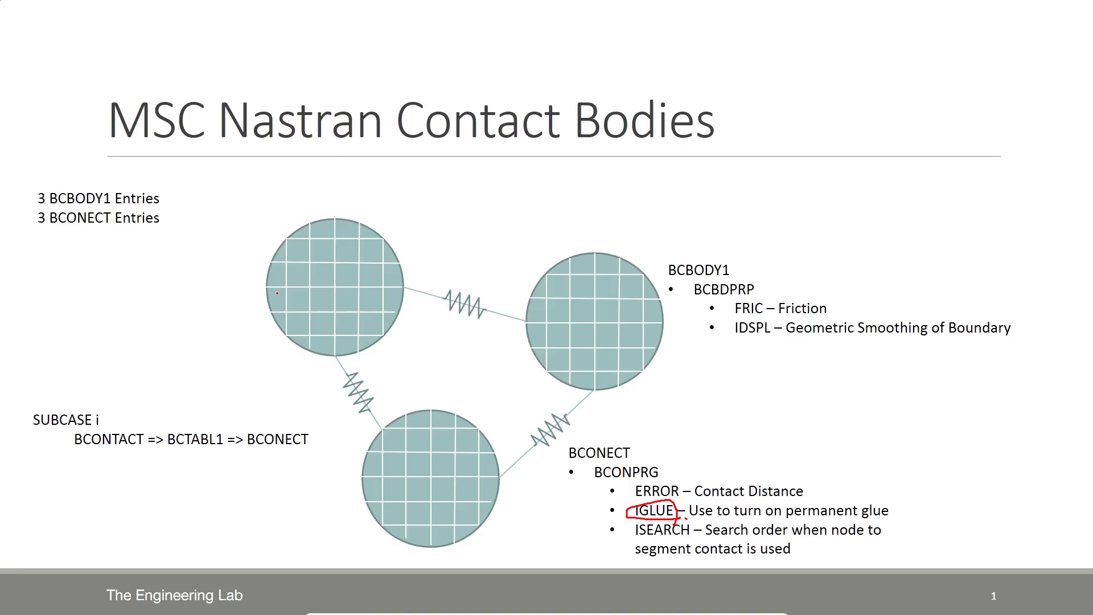
Exit the PowerPoint slide show, discarding the ink annotations, and move the upper-left contact body circle to the slide's upper-left edge.
{"action": "key", "text": "Escape"}
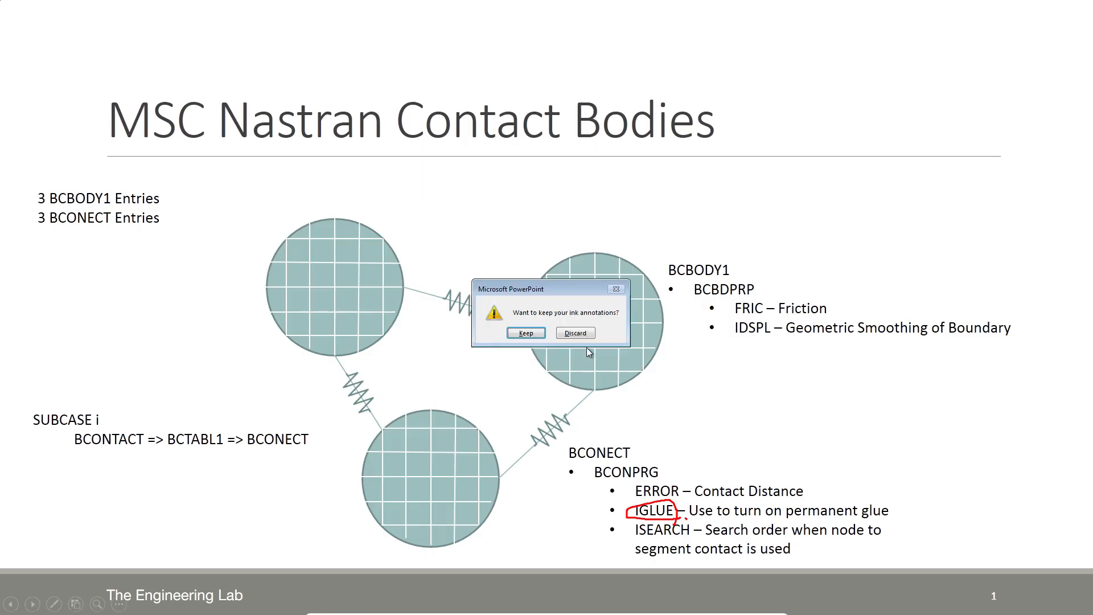
{"action": "left_click", "coordinate": [577, 334]}
{"action": "left_click", "coordinate": [498, 314]}
{"action": "left_click_drag", "start_coordinate": [457, 304], "coordinate": [179, 152]}
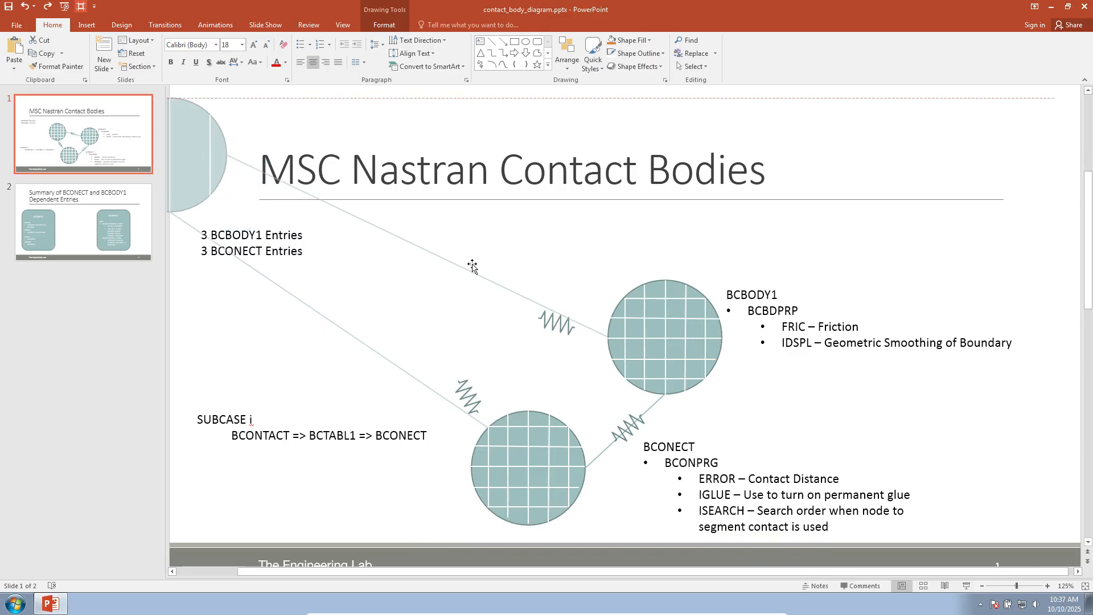
Delete the connector line between the moved circle and the right-hand circle, along with its spring symbol.
{"action": "key", "text": "Delete"}
{"action": "left_click", "coordinate": [547, 323]}
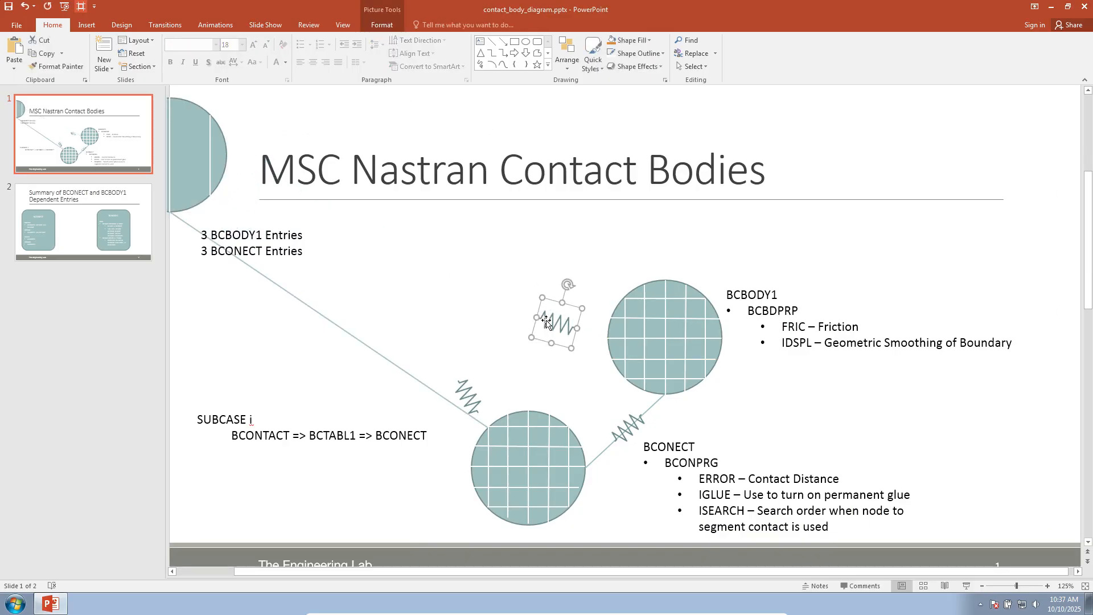
{"action": "key", "text": "Delete"}
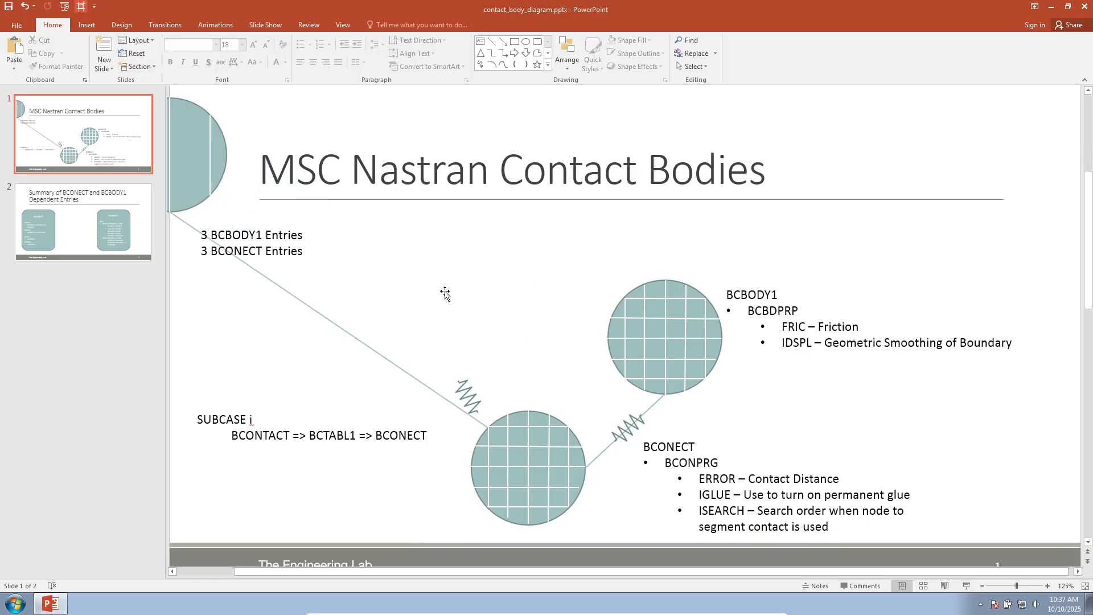